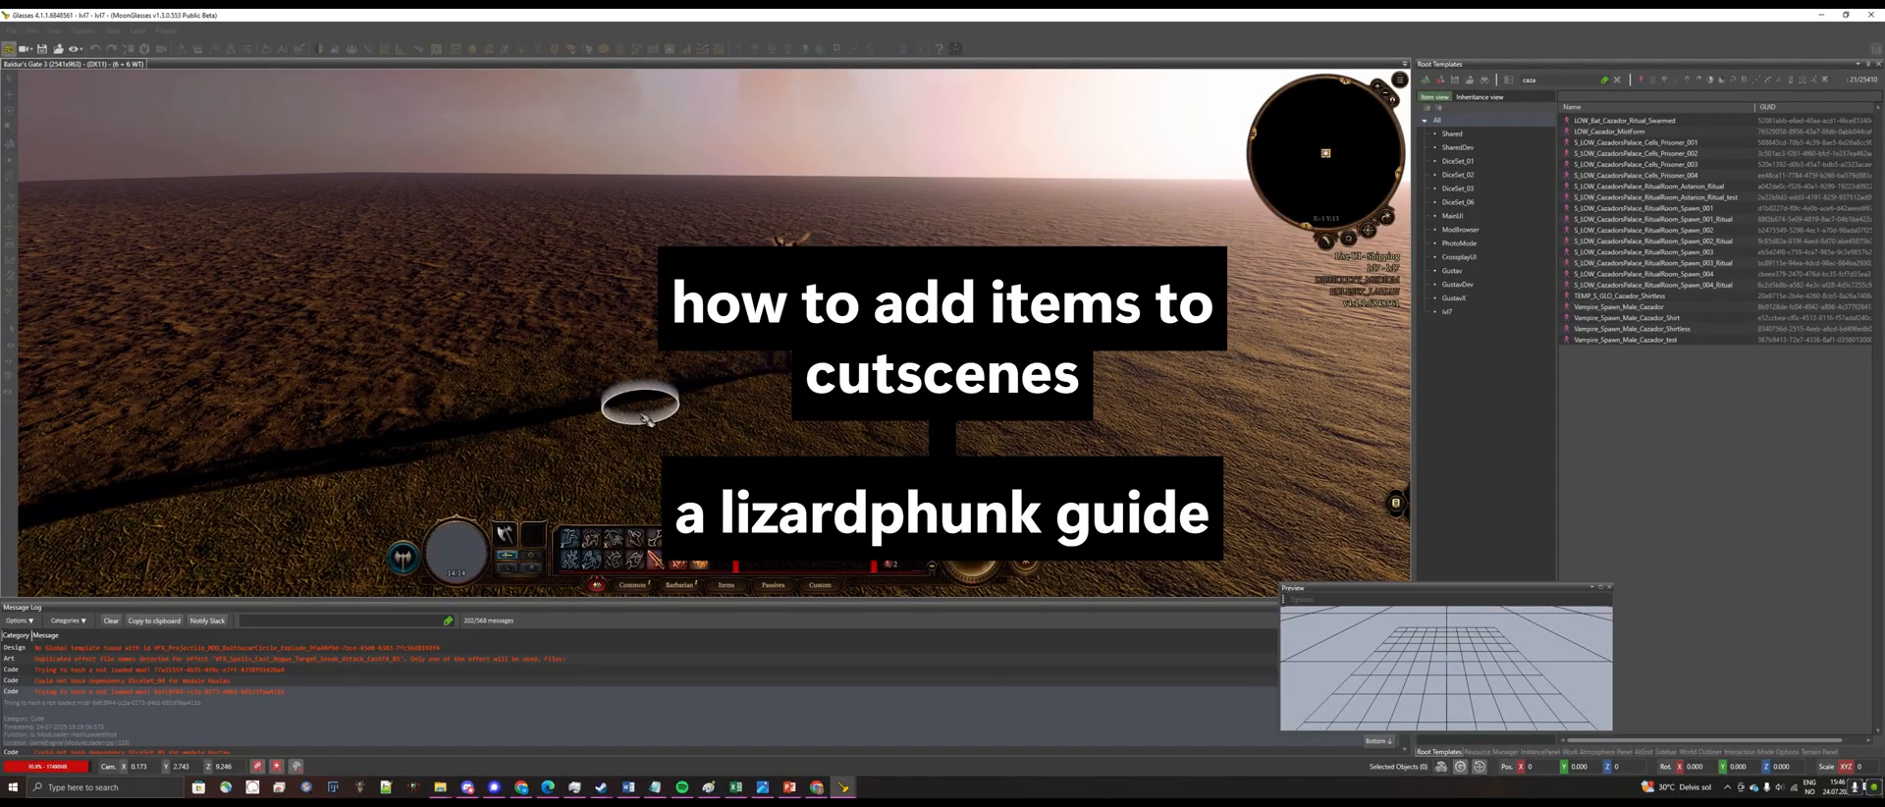
pyautogui.click(837, 437)
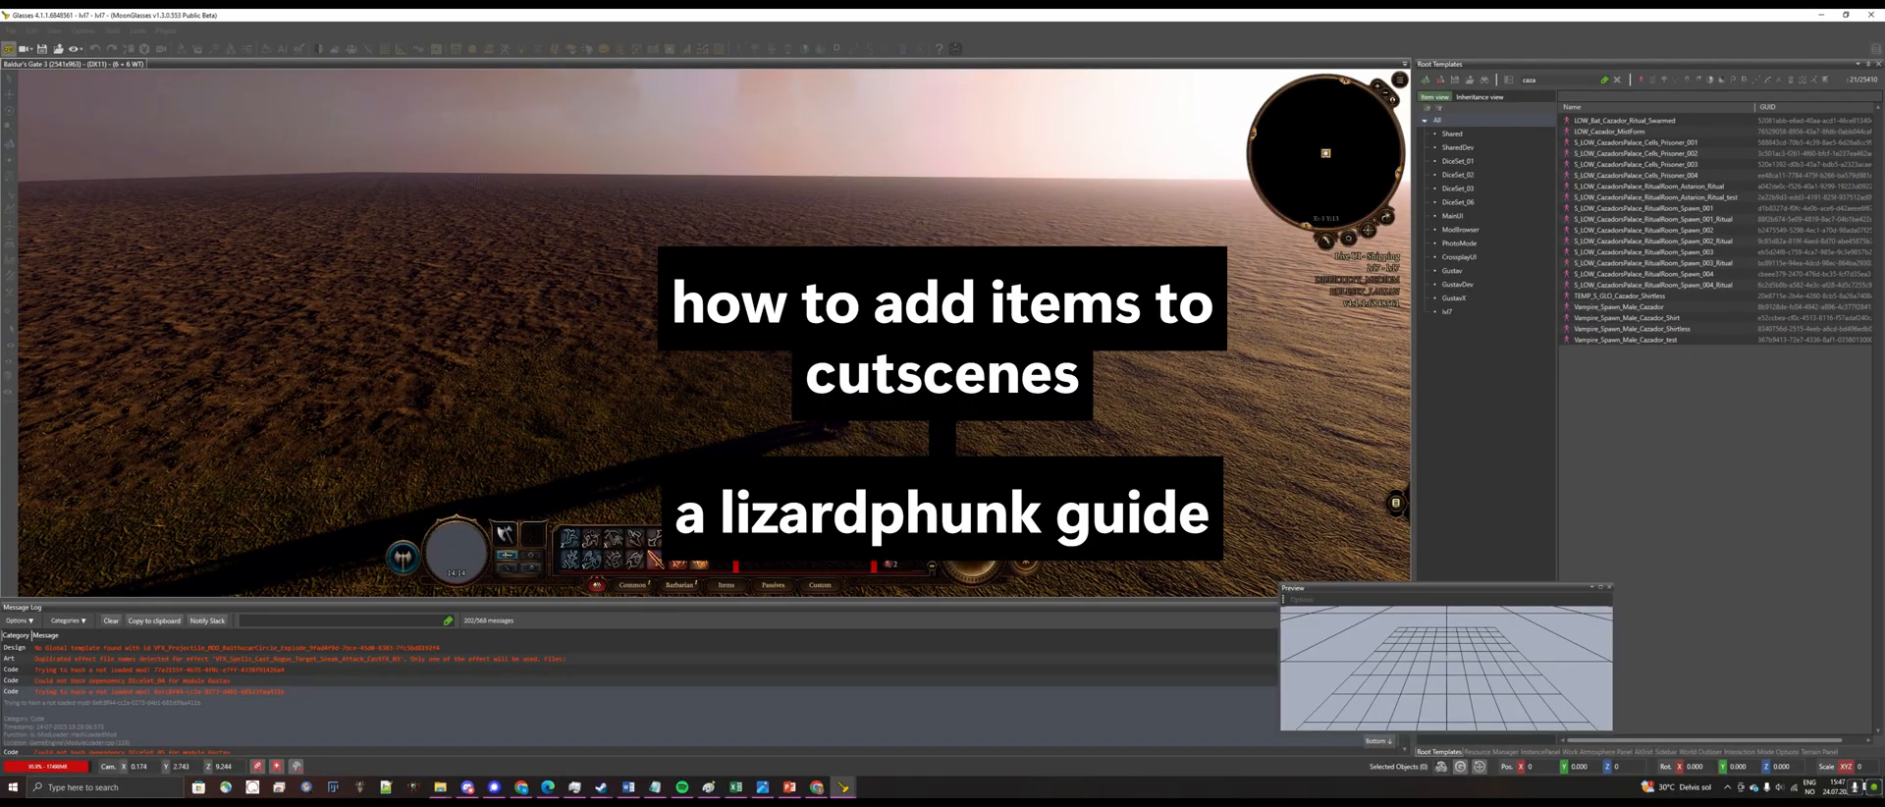
pyautogui.click(719, 440)
pyautogui.click(732, 444)
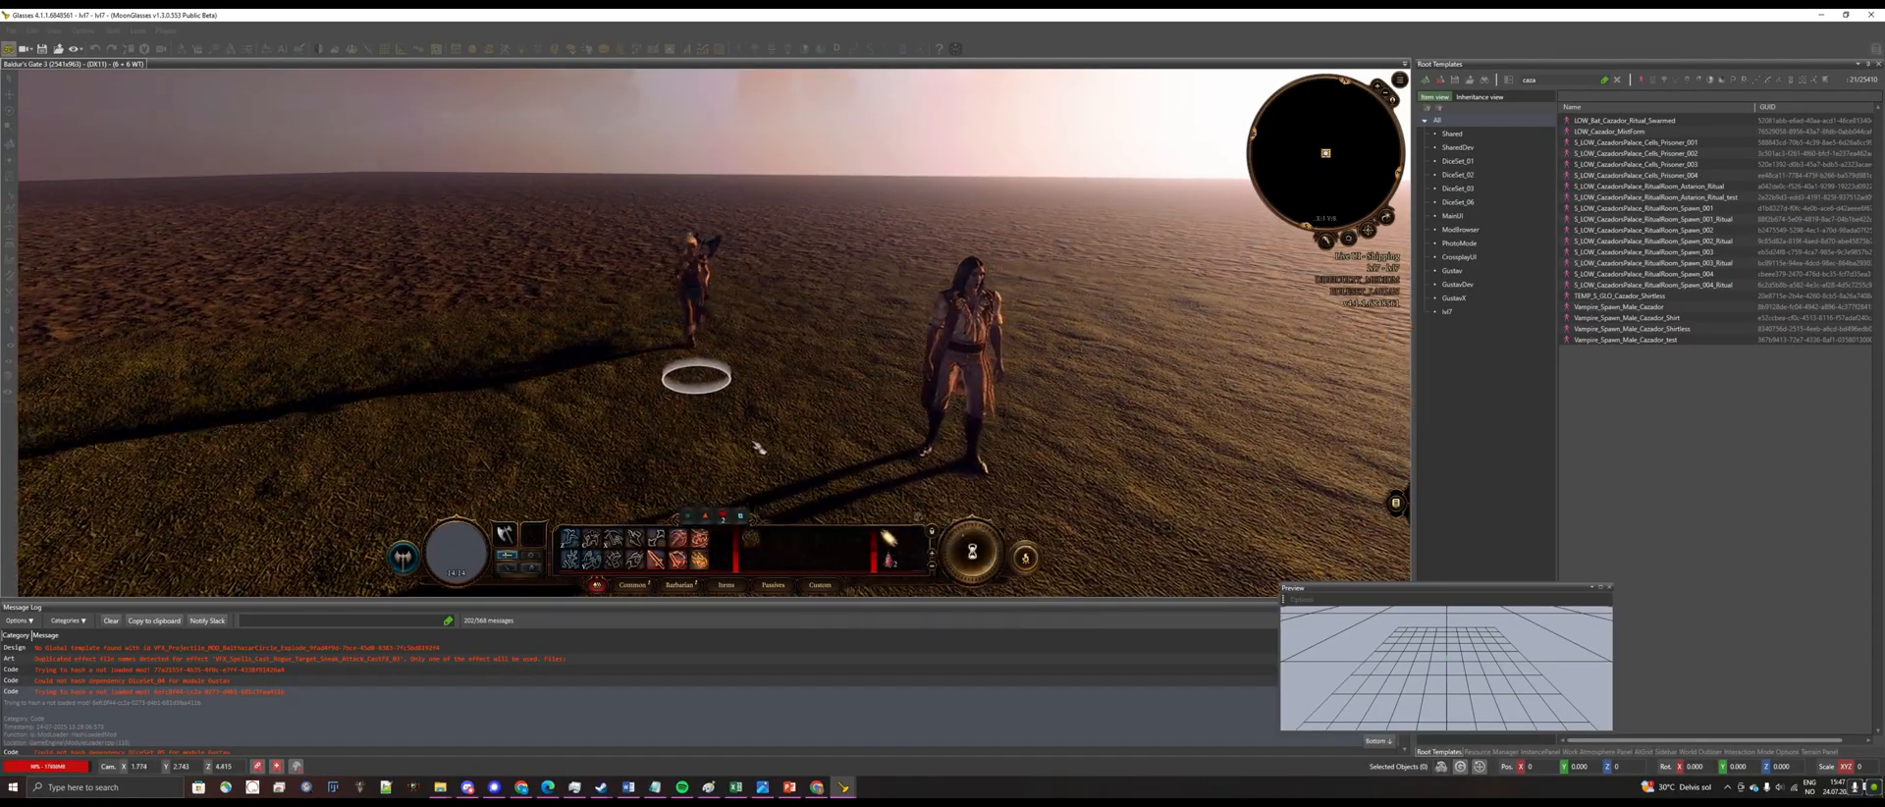
pyautogui.click(863, 407)
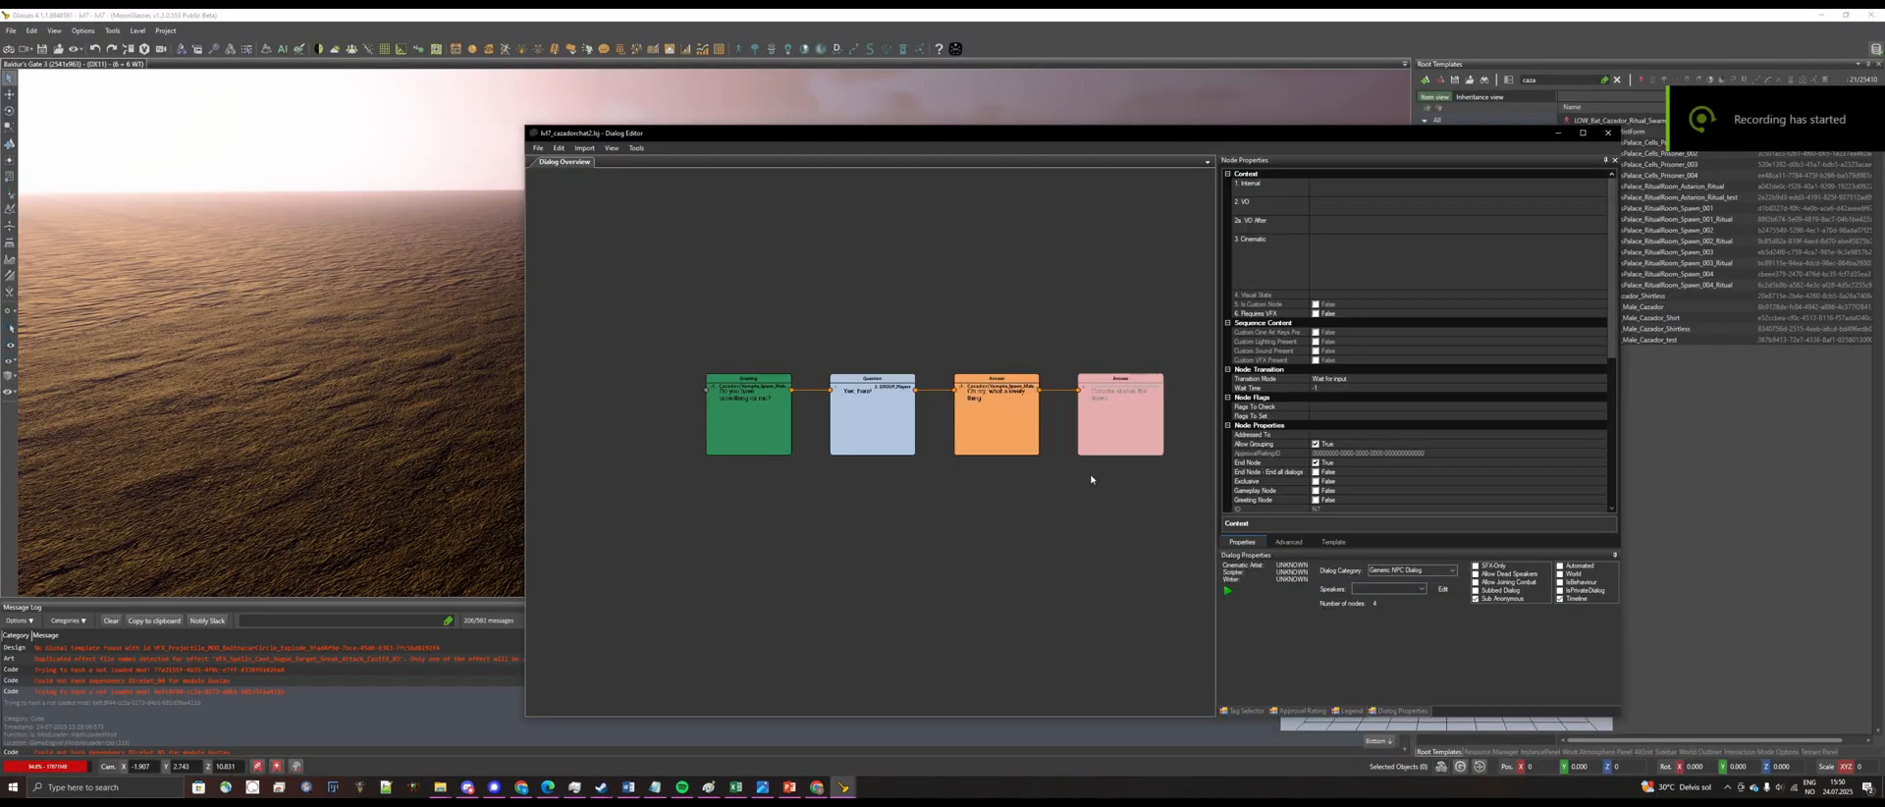
# Generate a full timeline for the lvl7_cazadorchat2 dialog in the lvl7 module
pyautogui.click(637, 148)
pyautogui.moveTo(758, 339)
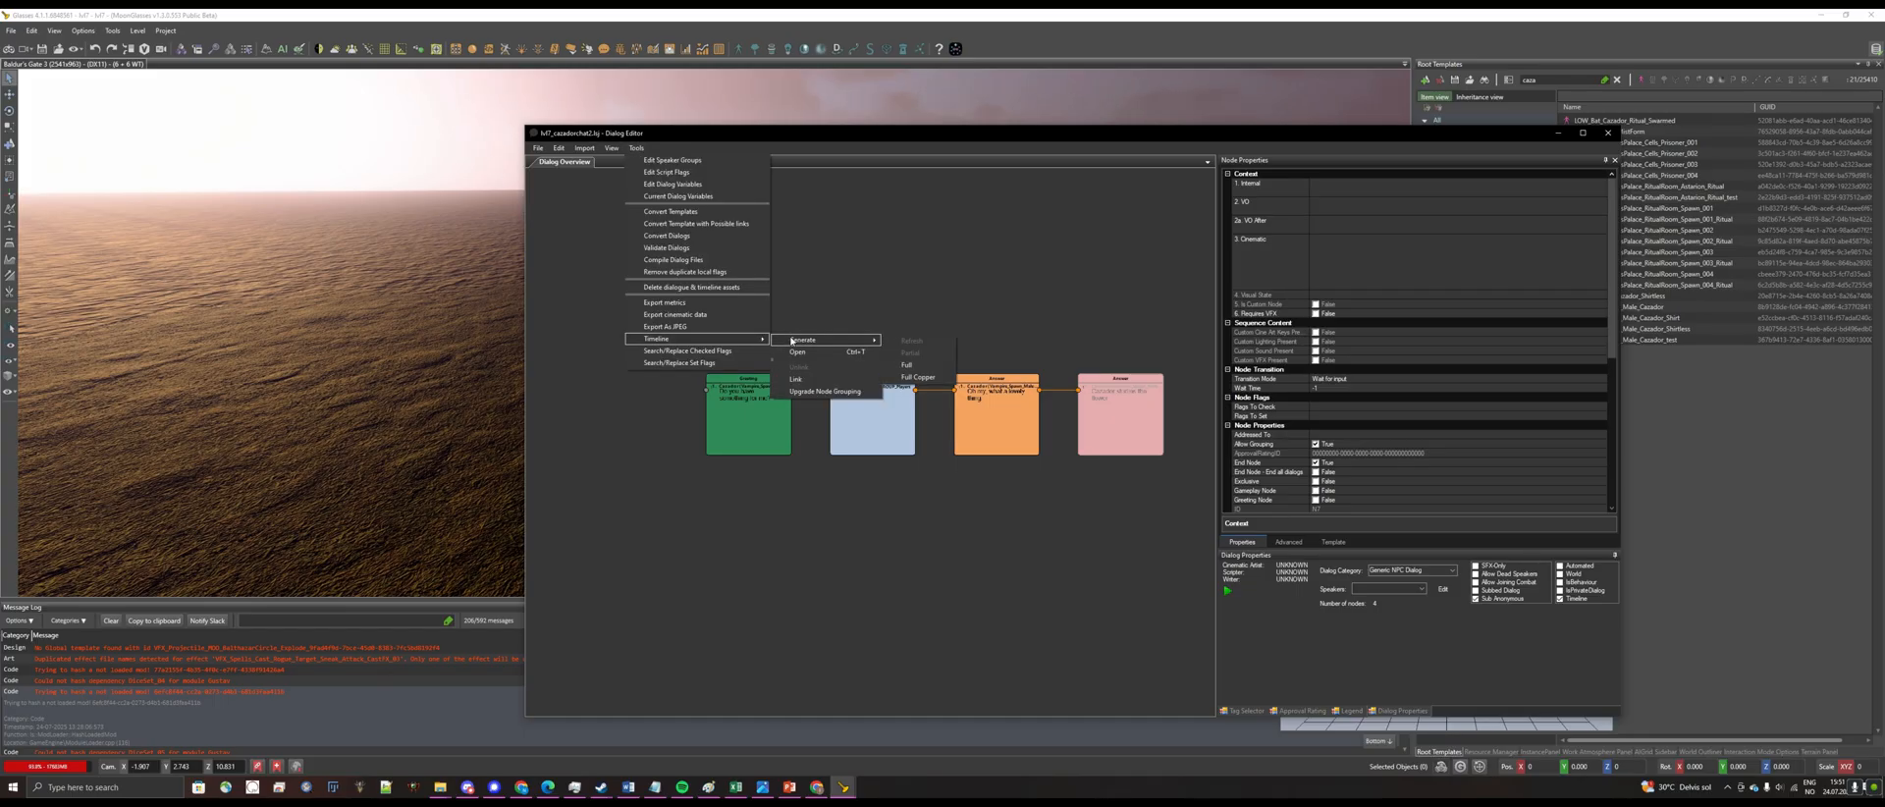
pyautogui.click(927, 364)
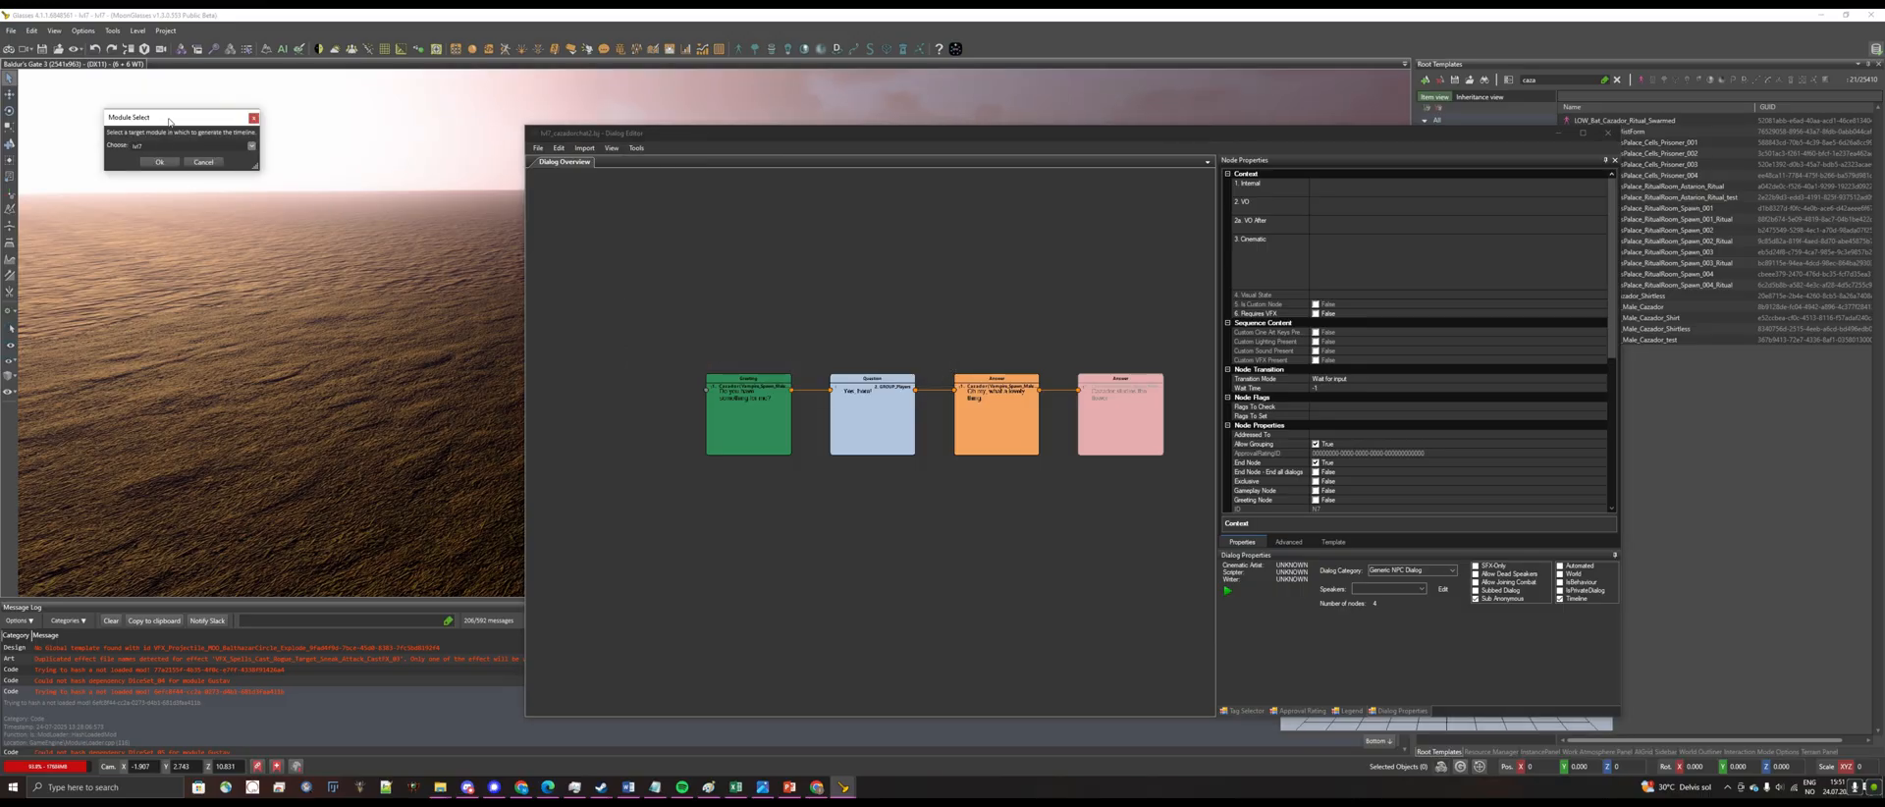
pyautogui.moveTo(169, 121); pyautogui.dragTo(666, 229)
pyautogui.click(657, 271)
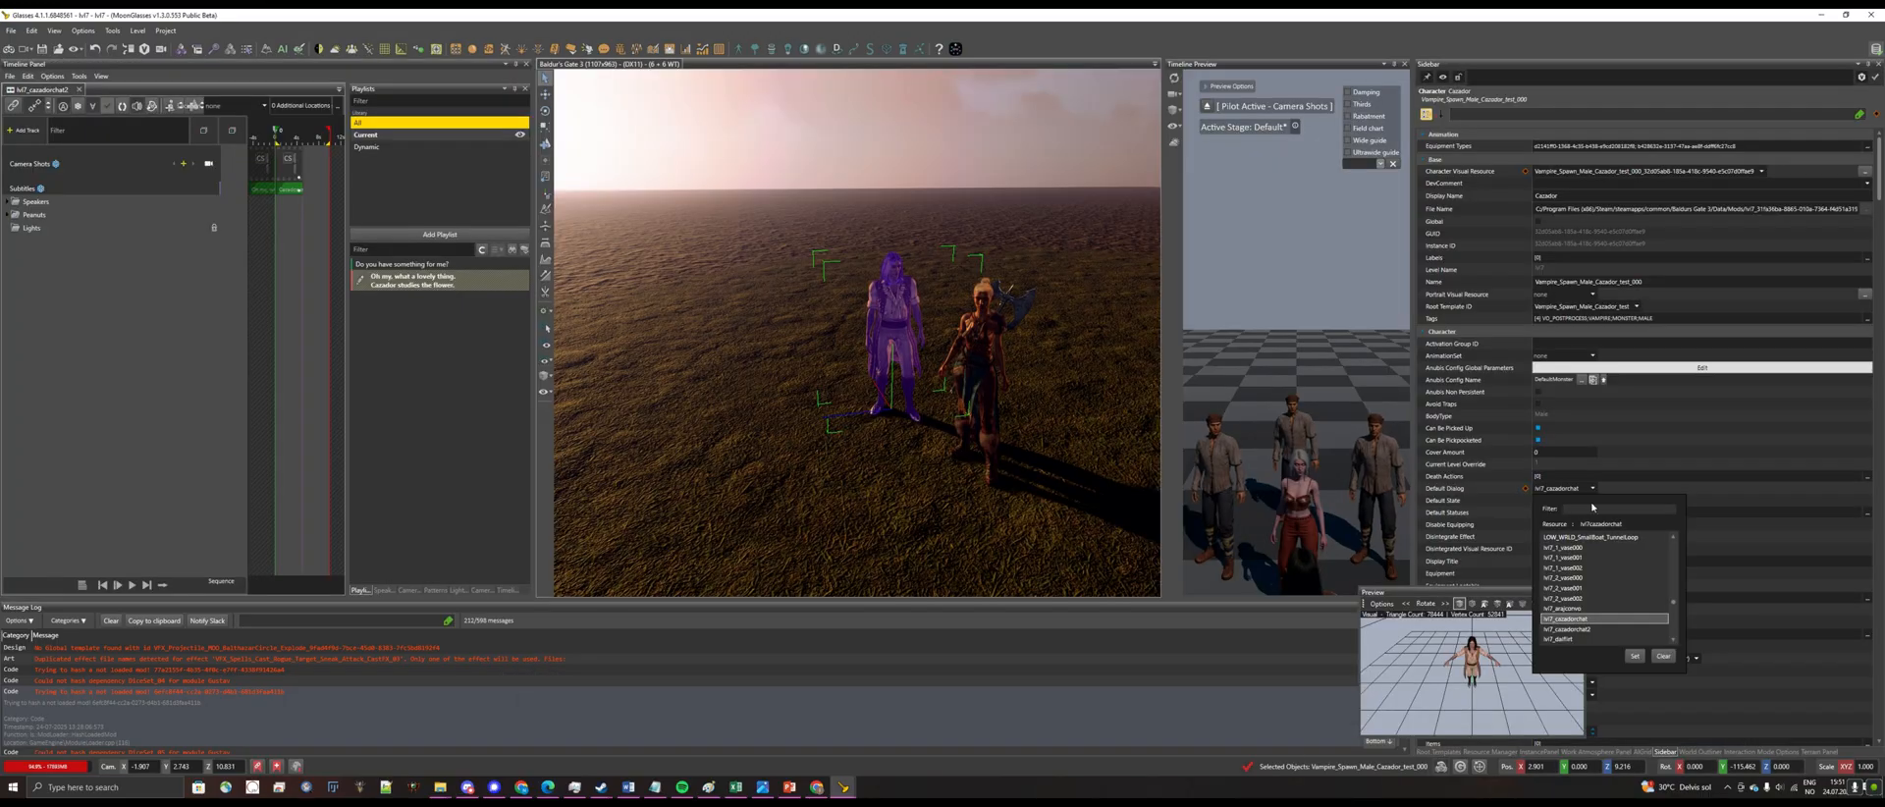
# Set the Cazador character's default dialog to lvl7_cazadorchat2
pyautogui.click(1610, 630)
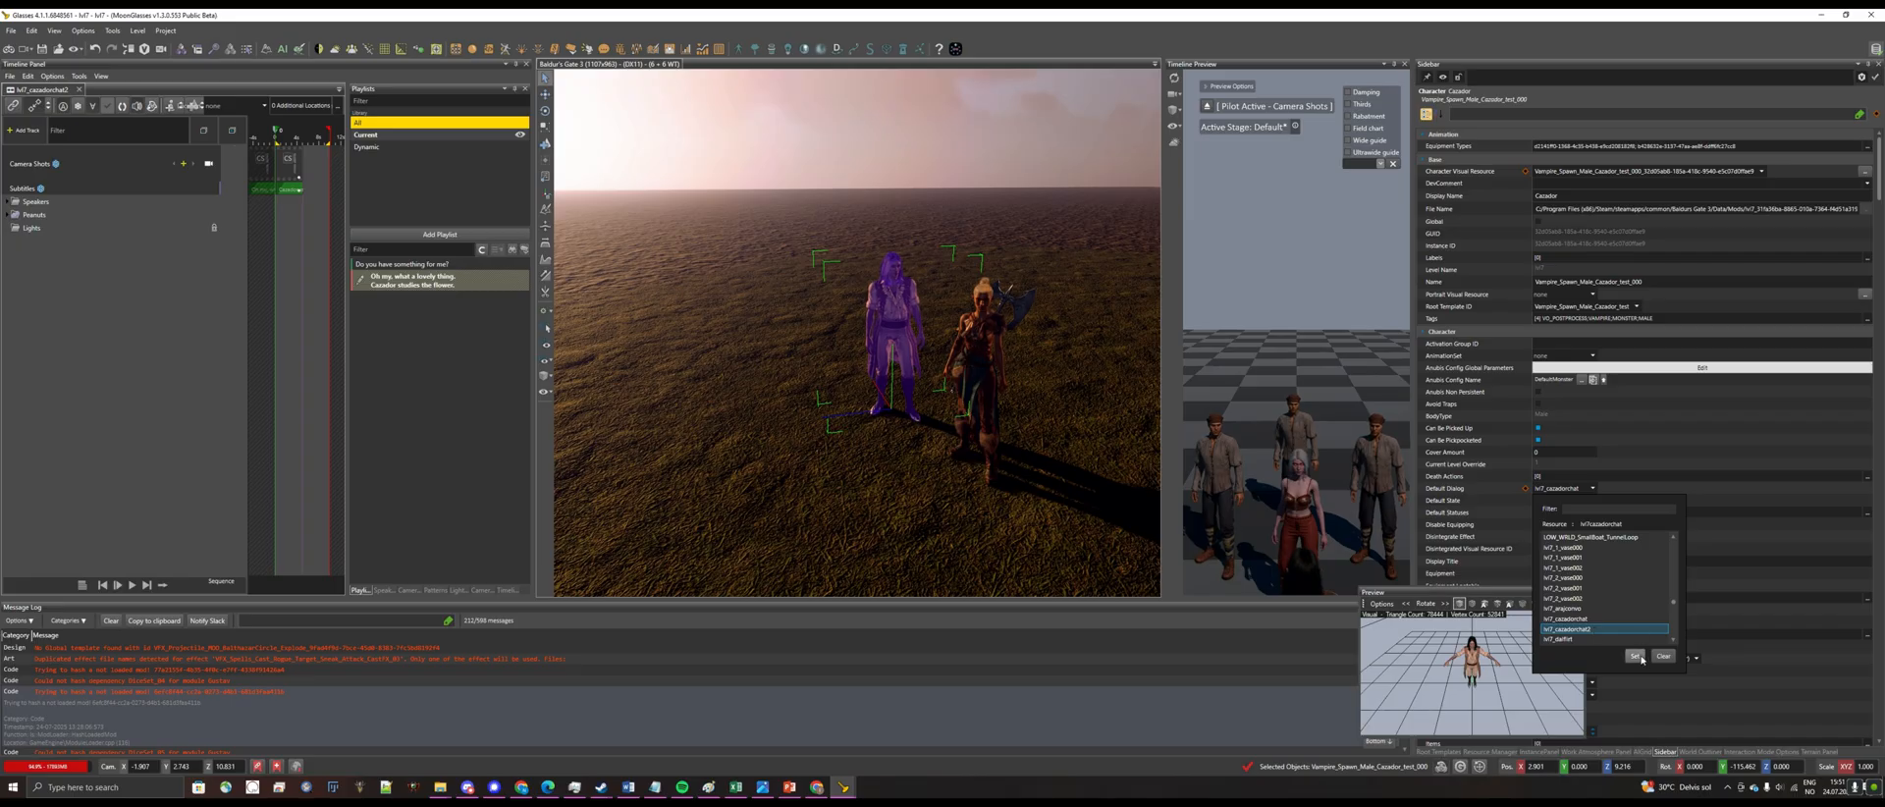
pyautogui.click(1635, 656)
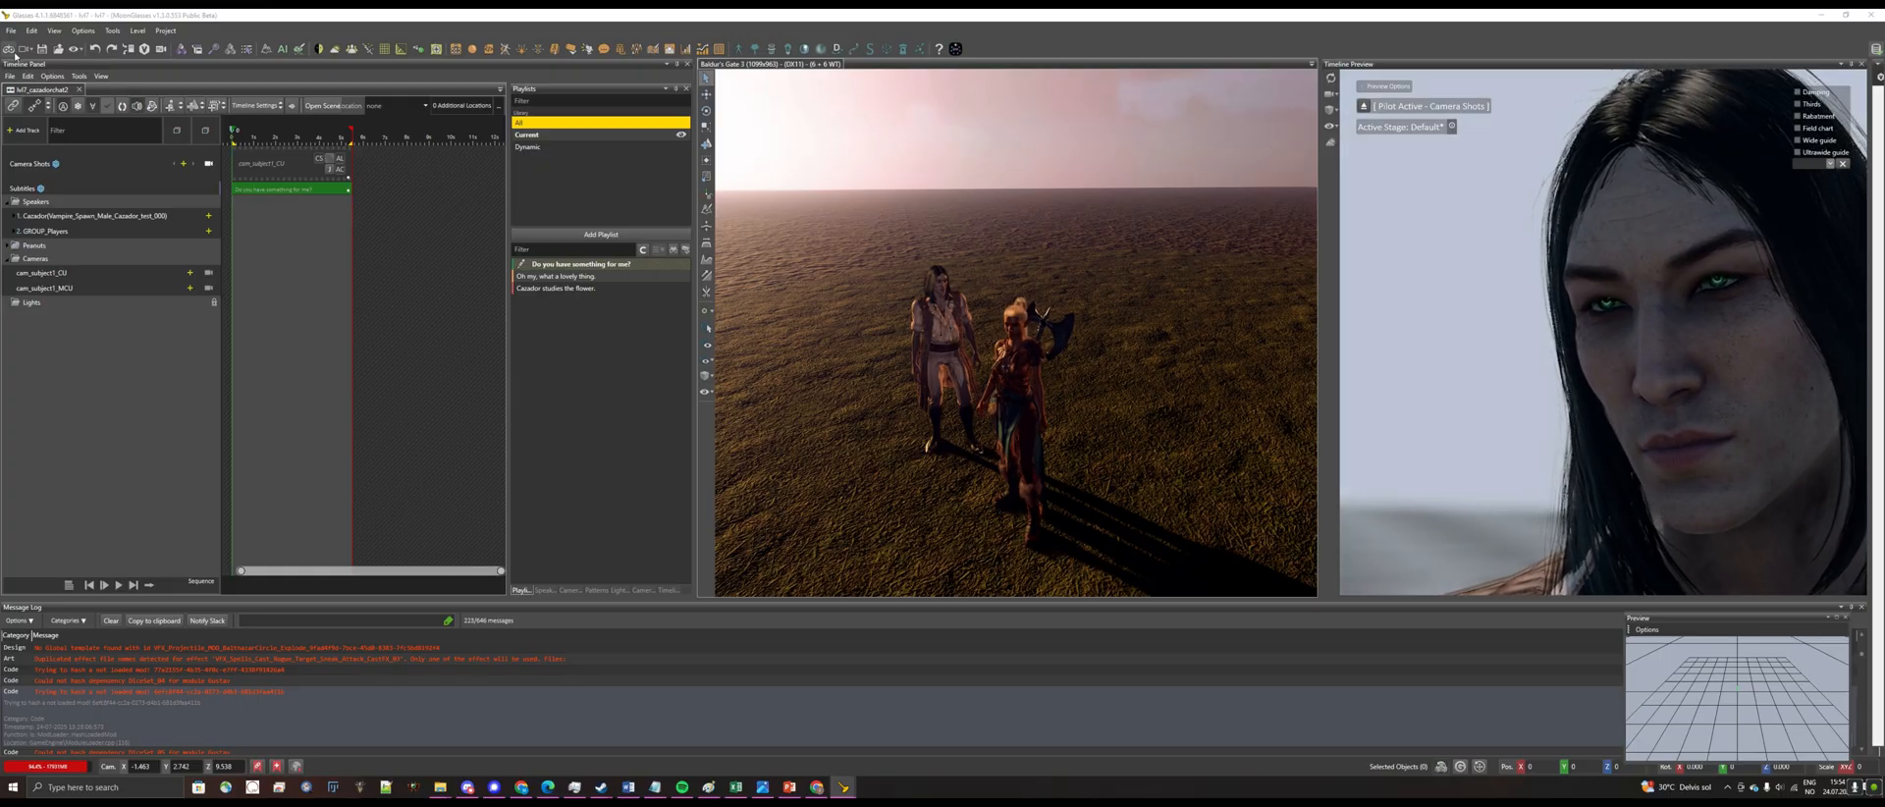
# Enter game mode, saving the unsaved lvl7_cazadorchat2 timeline, and play the conversation with Cazador through to its end
pyautogui.click(12, 54)
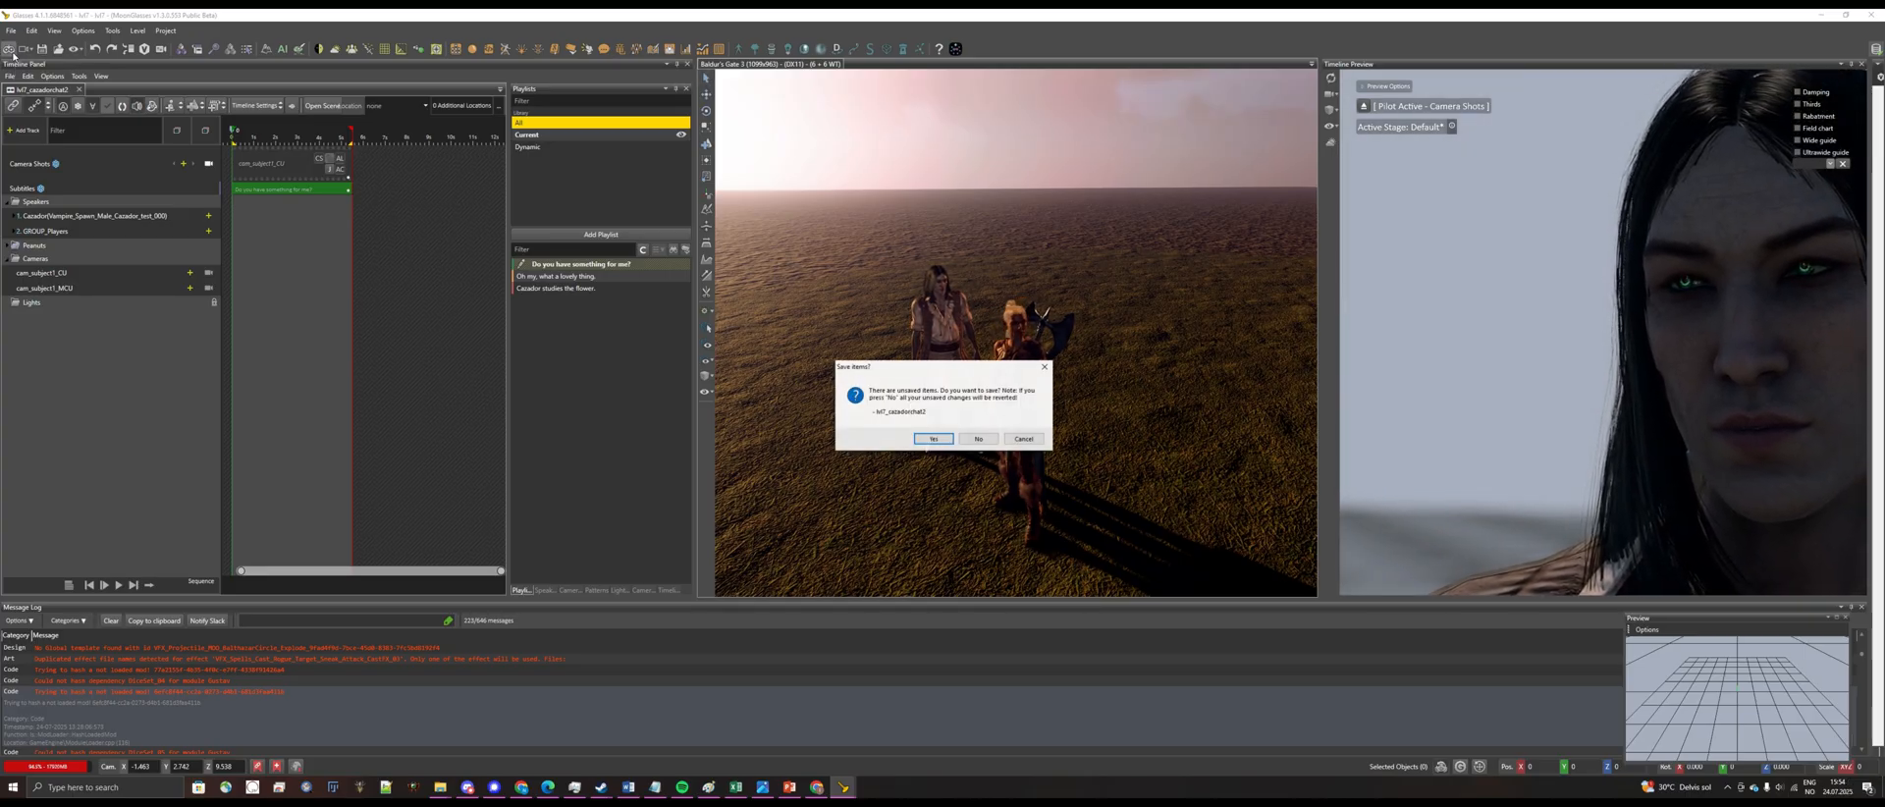
pyautogui.click(933, 439)
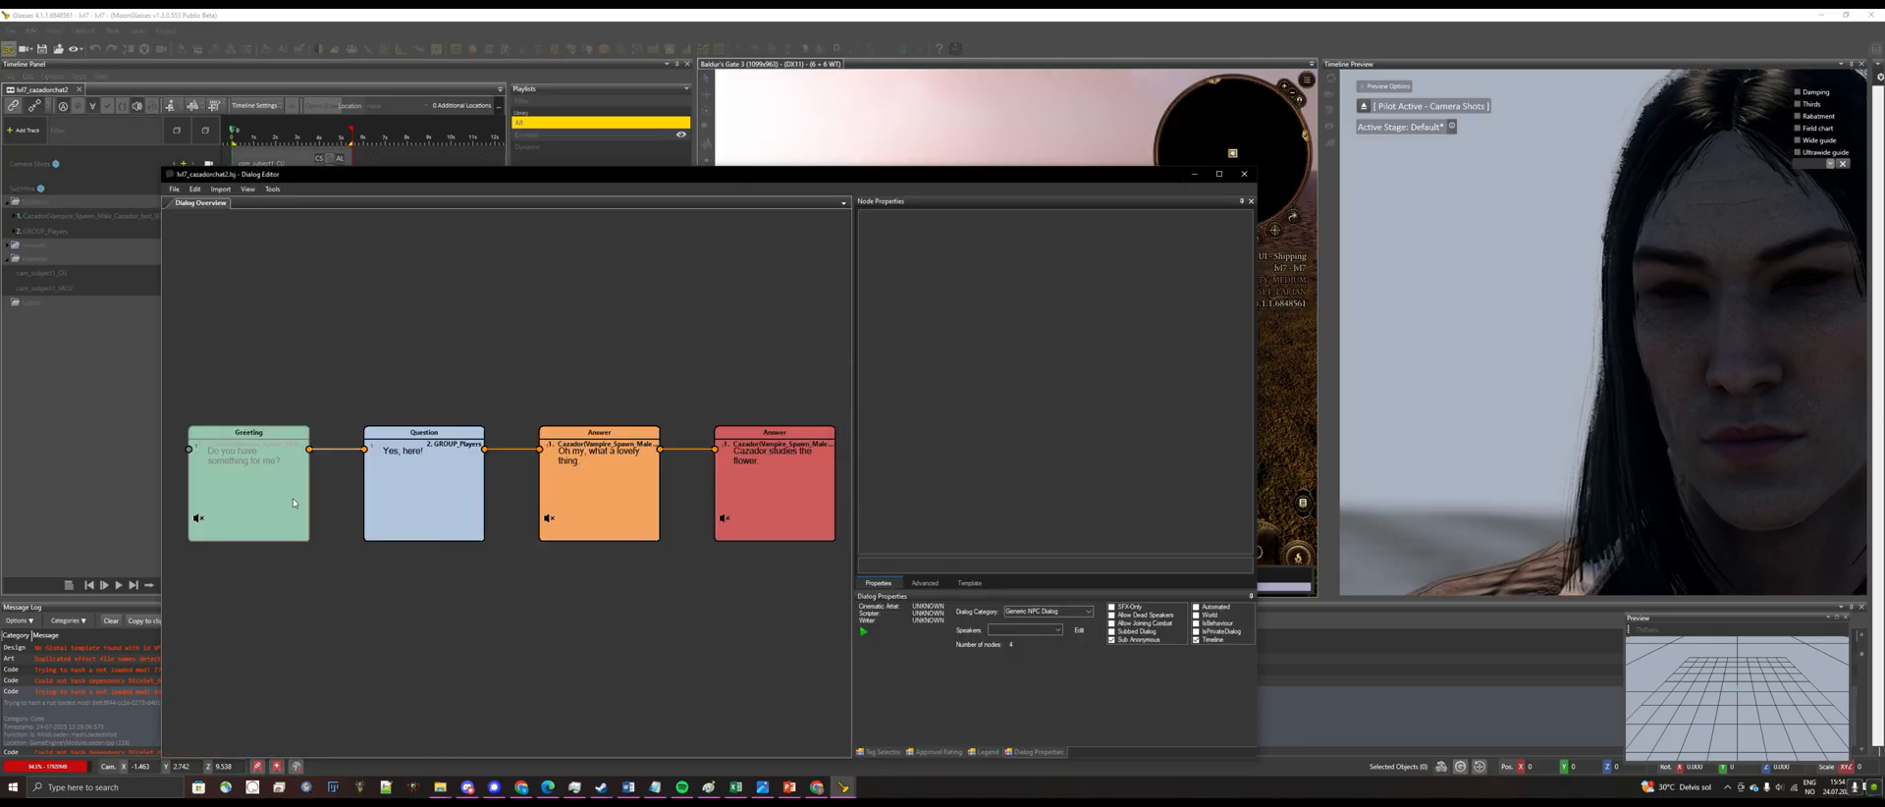
pyautogui.click(1193, 175)
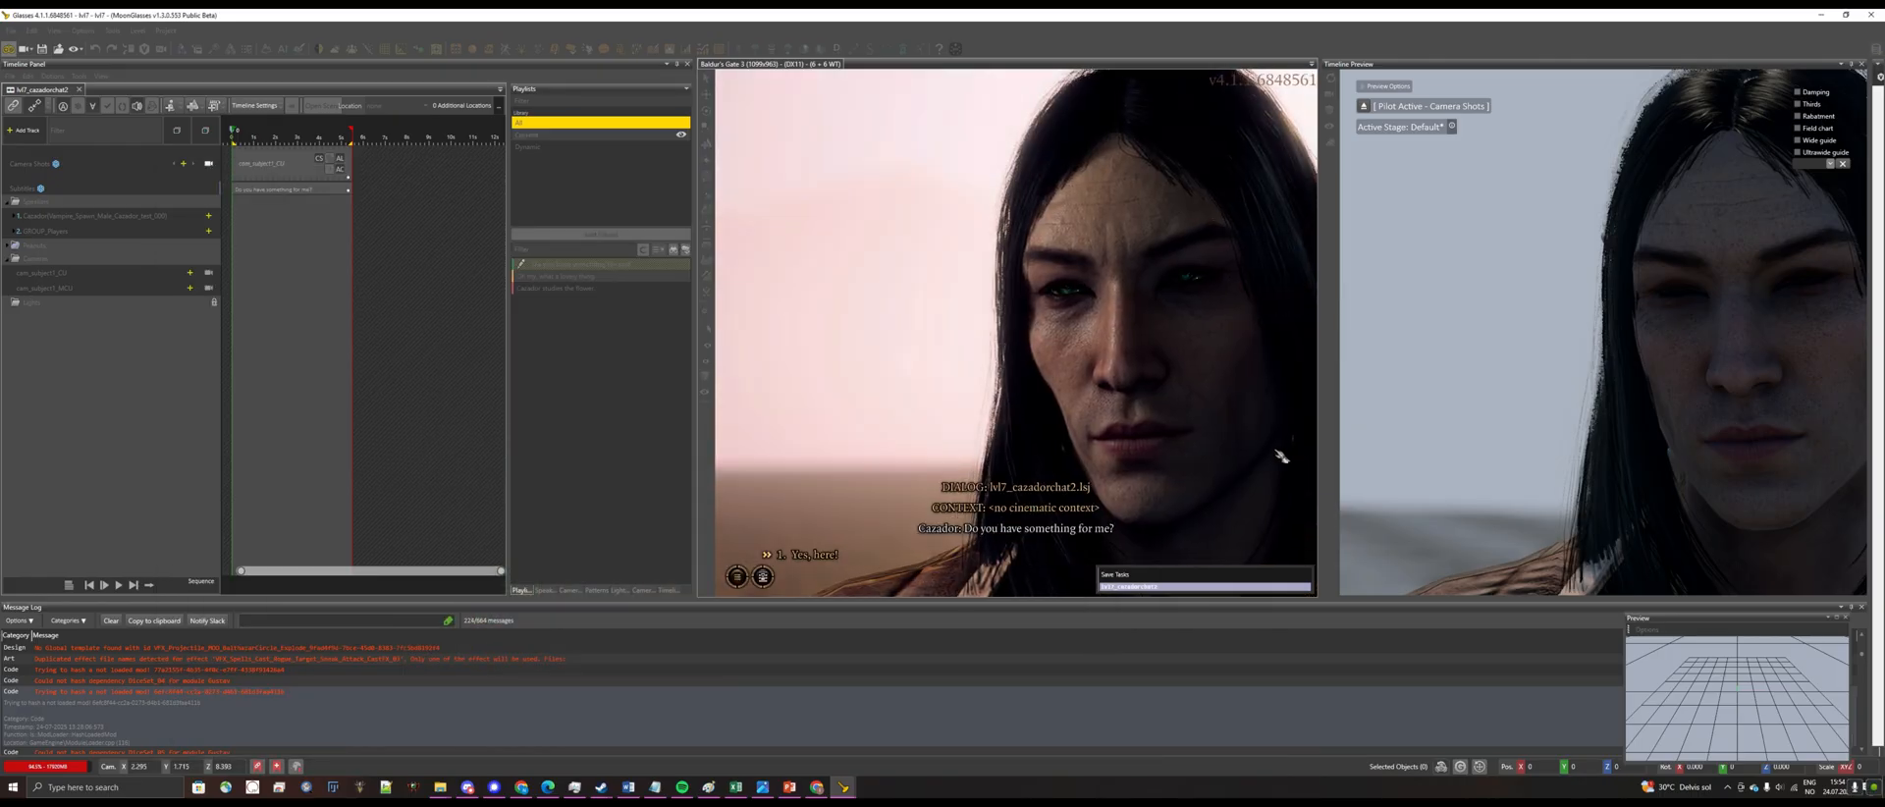
pyautogui.click(826, 560)
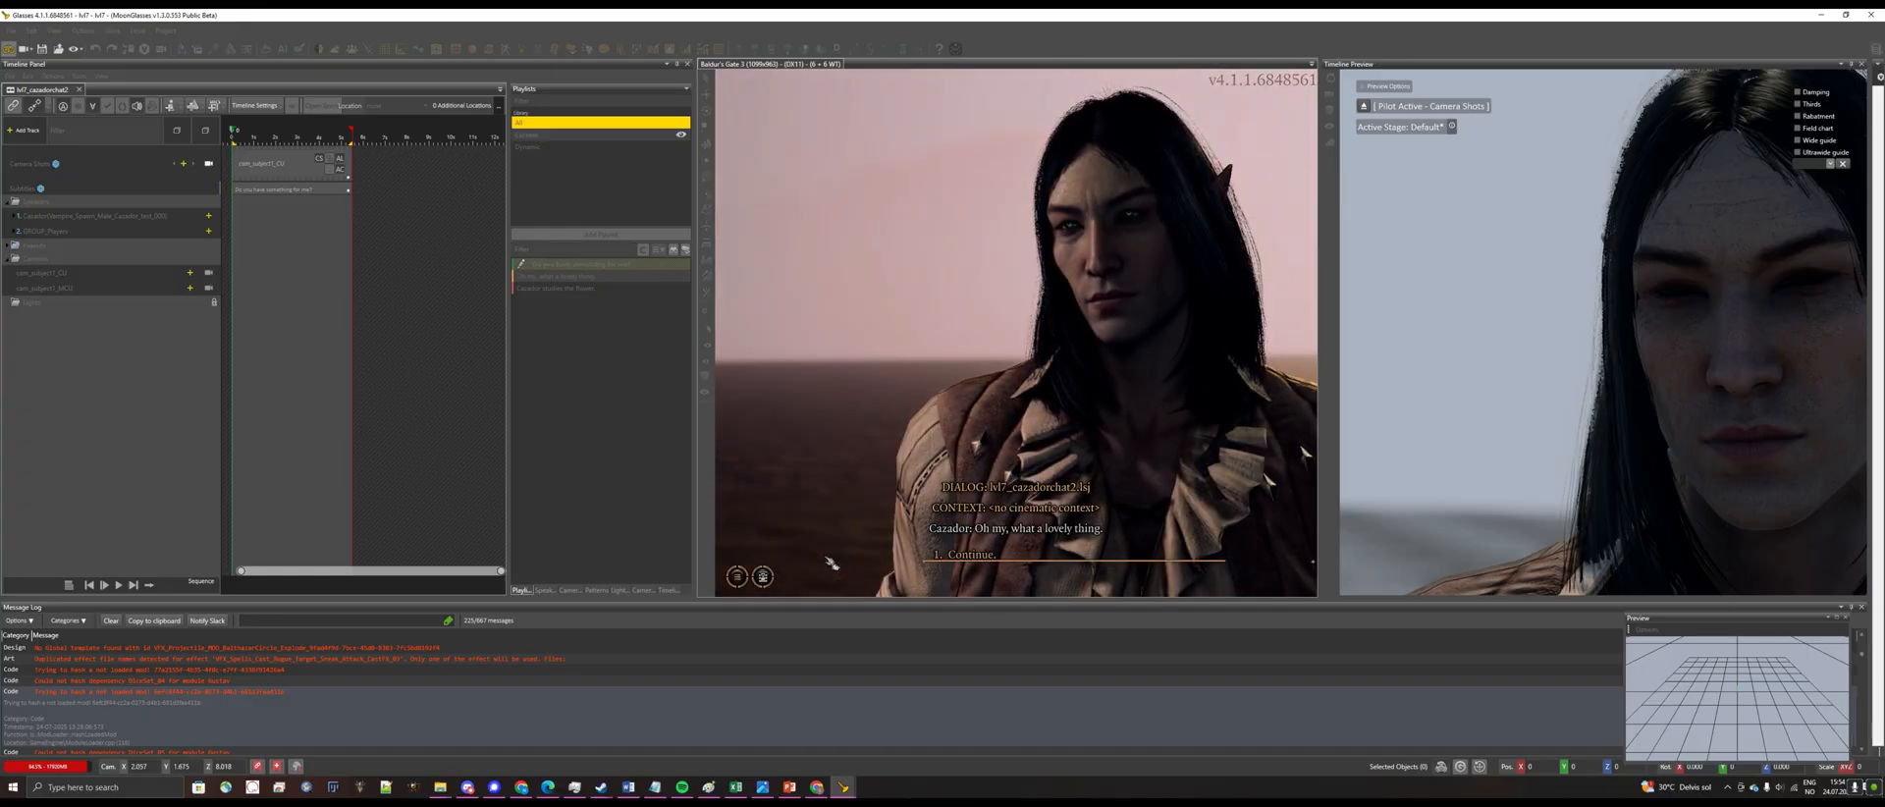
pyautogui.click(990, 558)
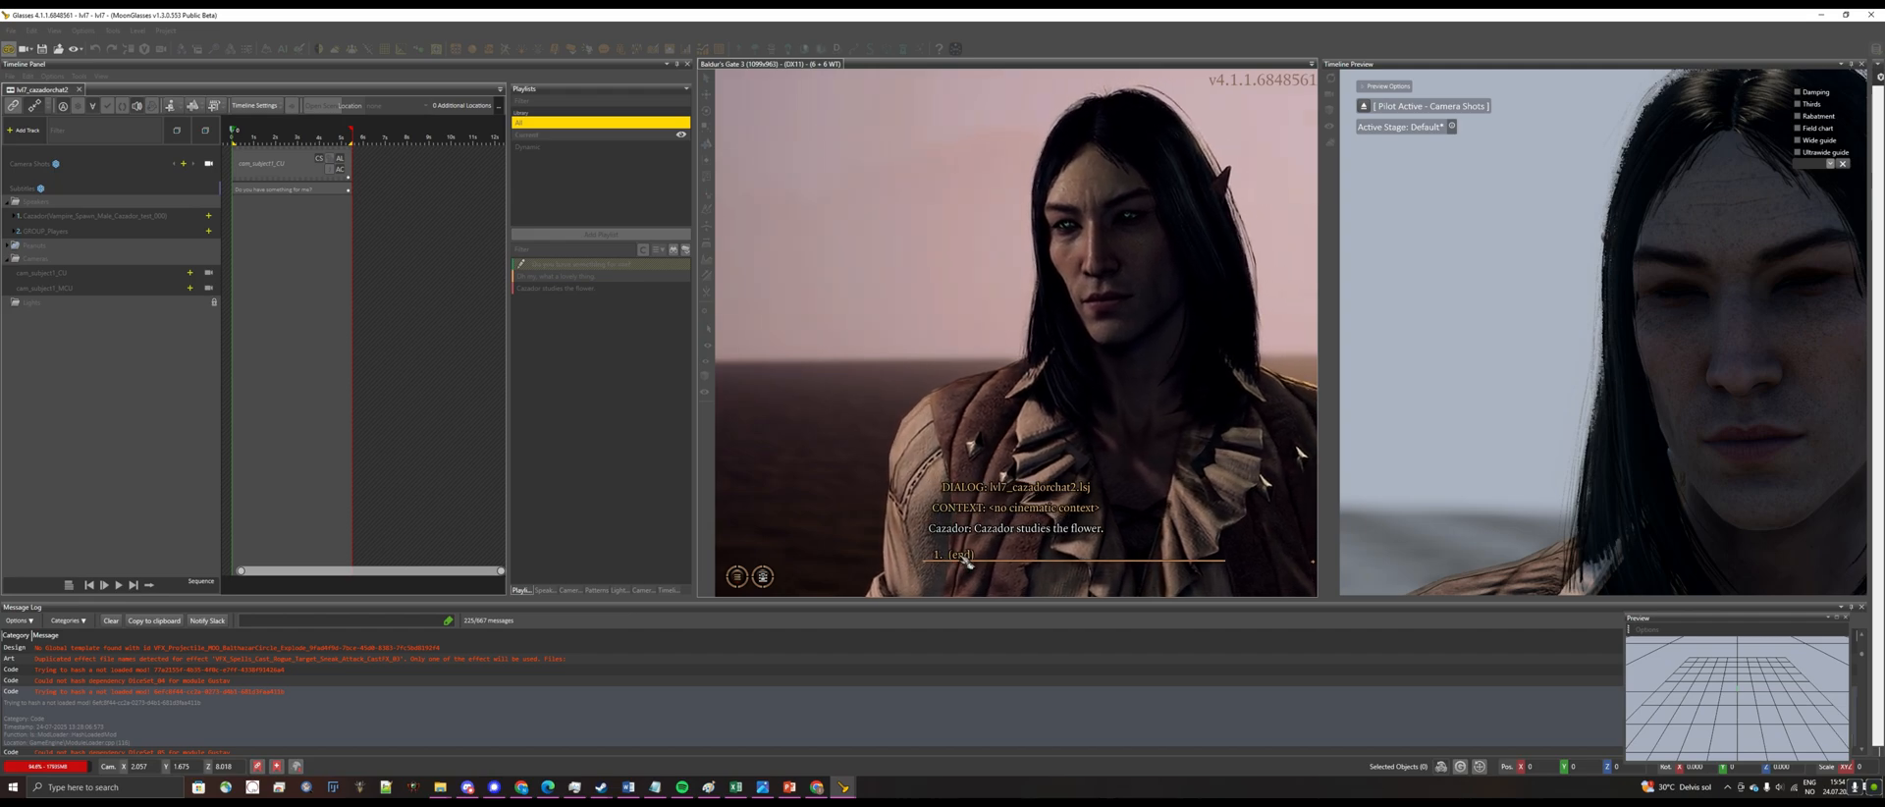
pyautogui.click(968, 557)
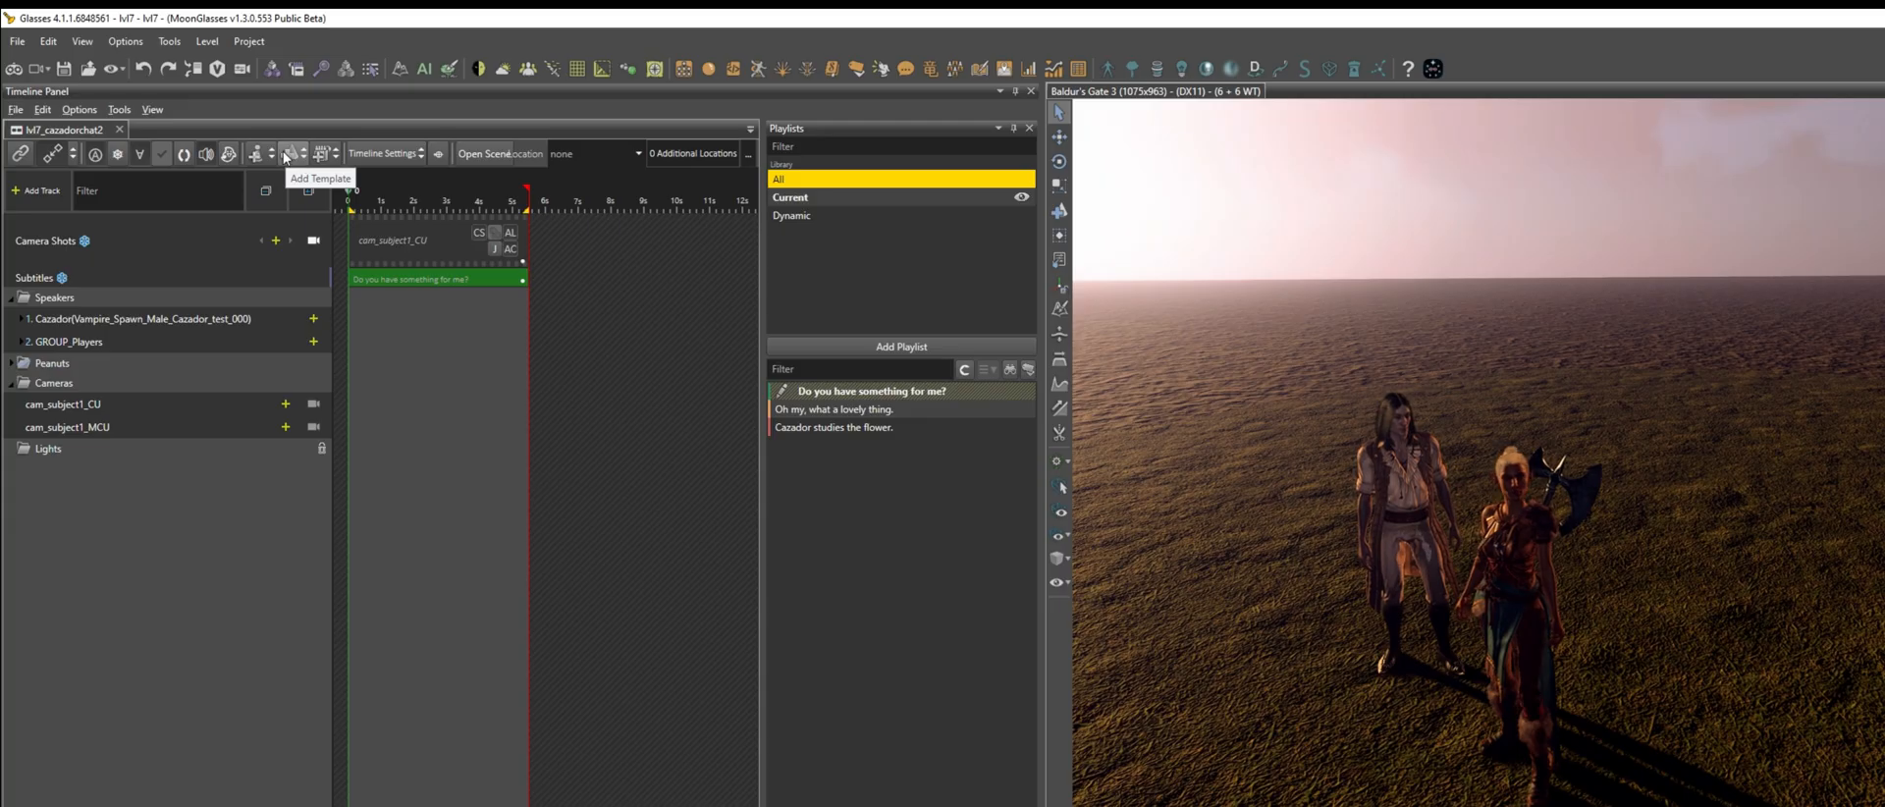
# Search the timeline's templates for "flowers" and preview the matching models one after another
pyautogui.click(291, 155)
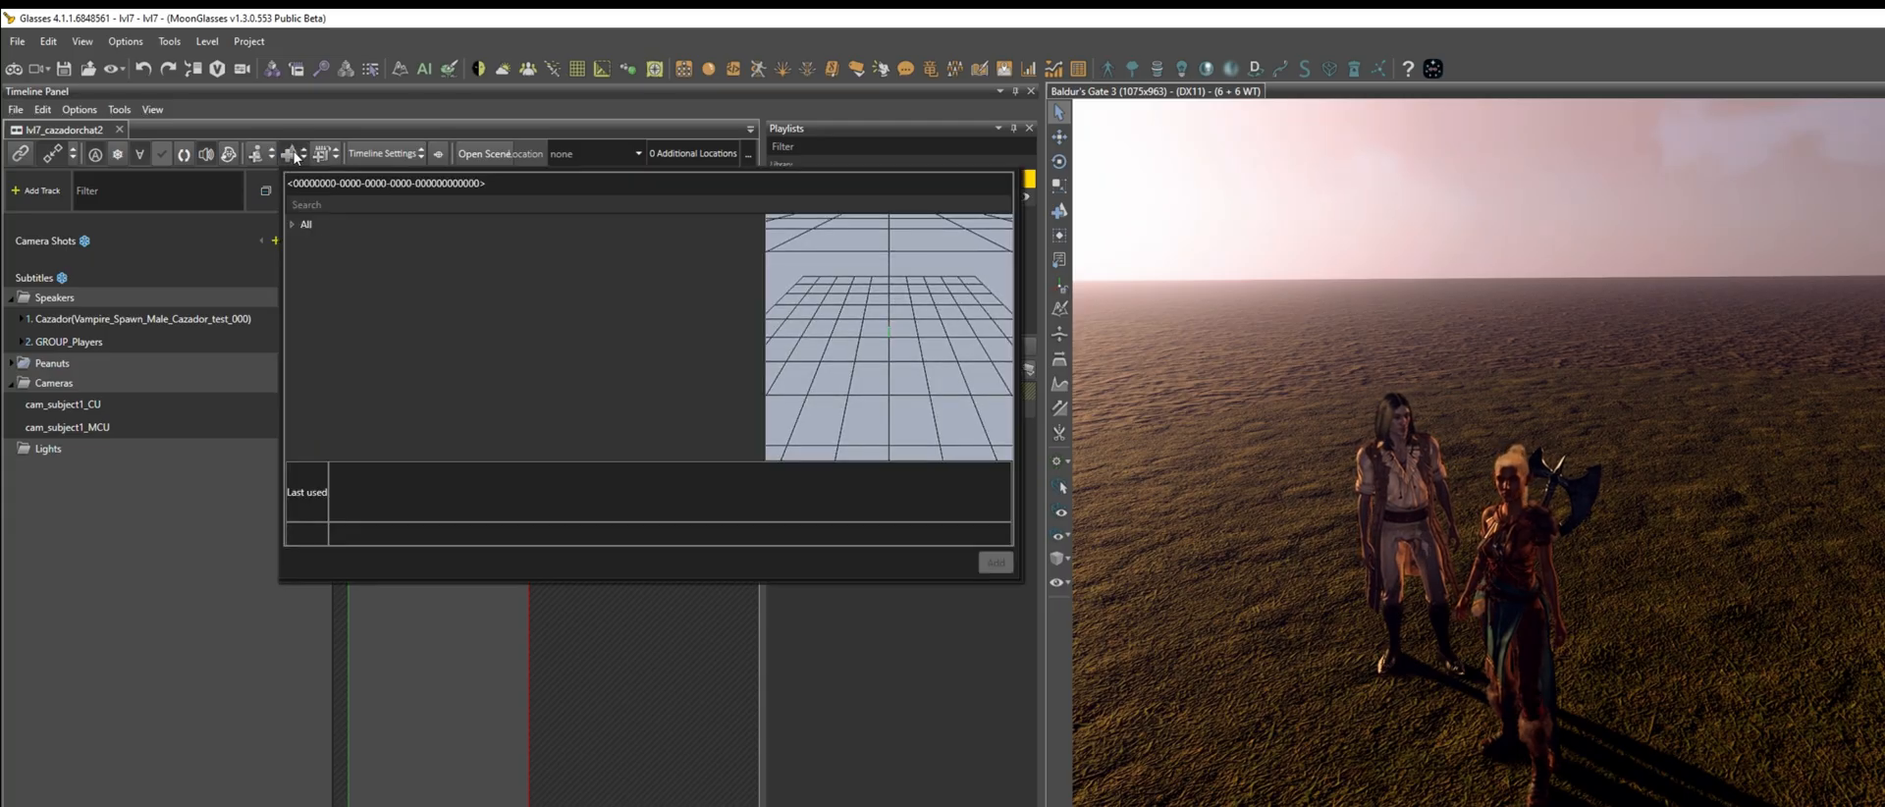
pyautogui.click(368, 205)
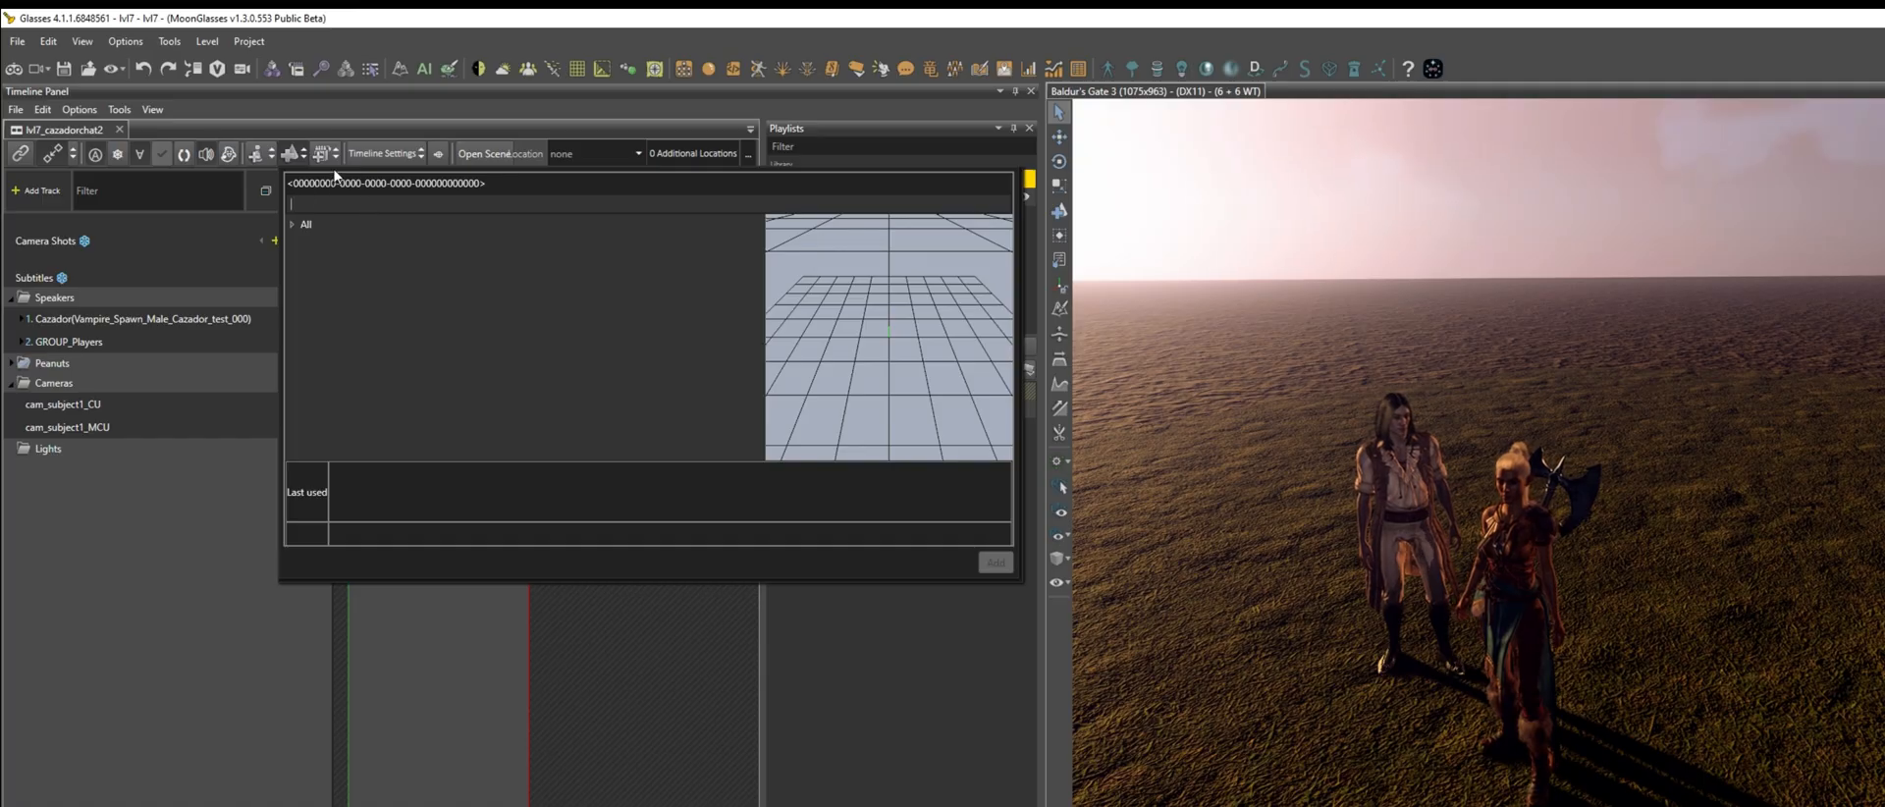
pyautogui.write('f')
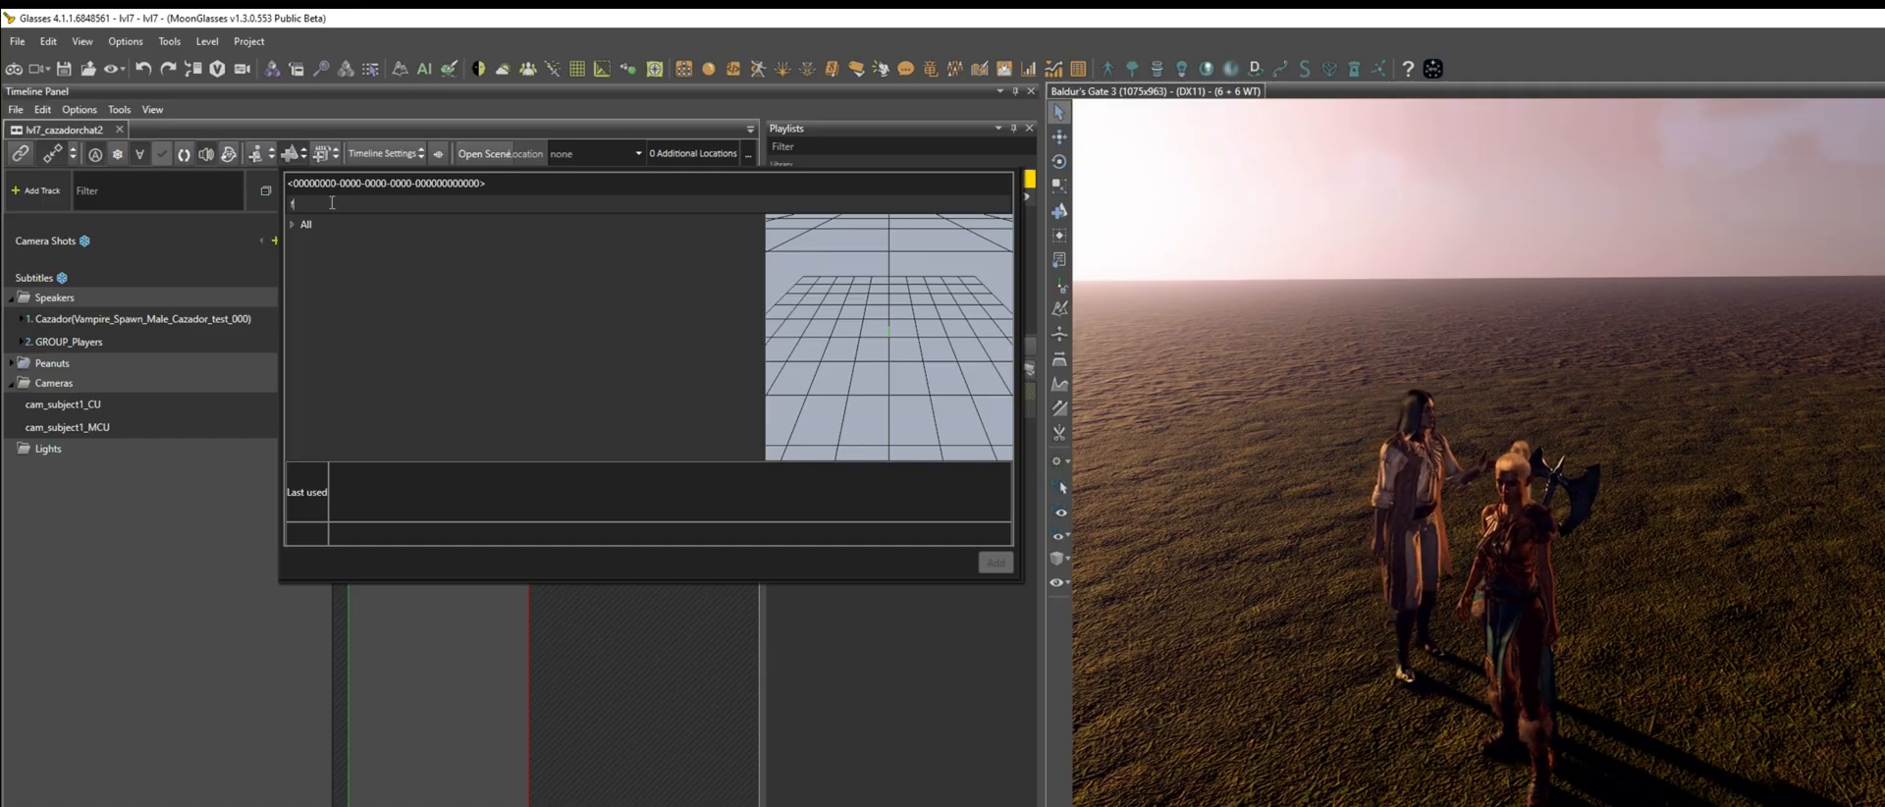
pyautogui.write('lowers')
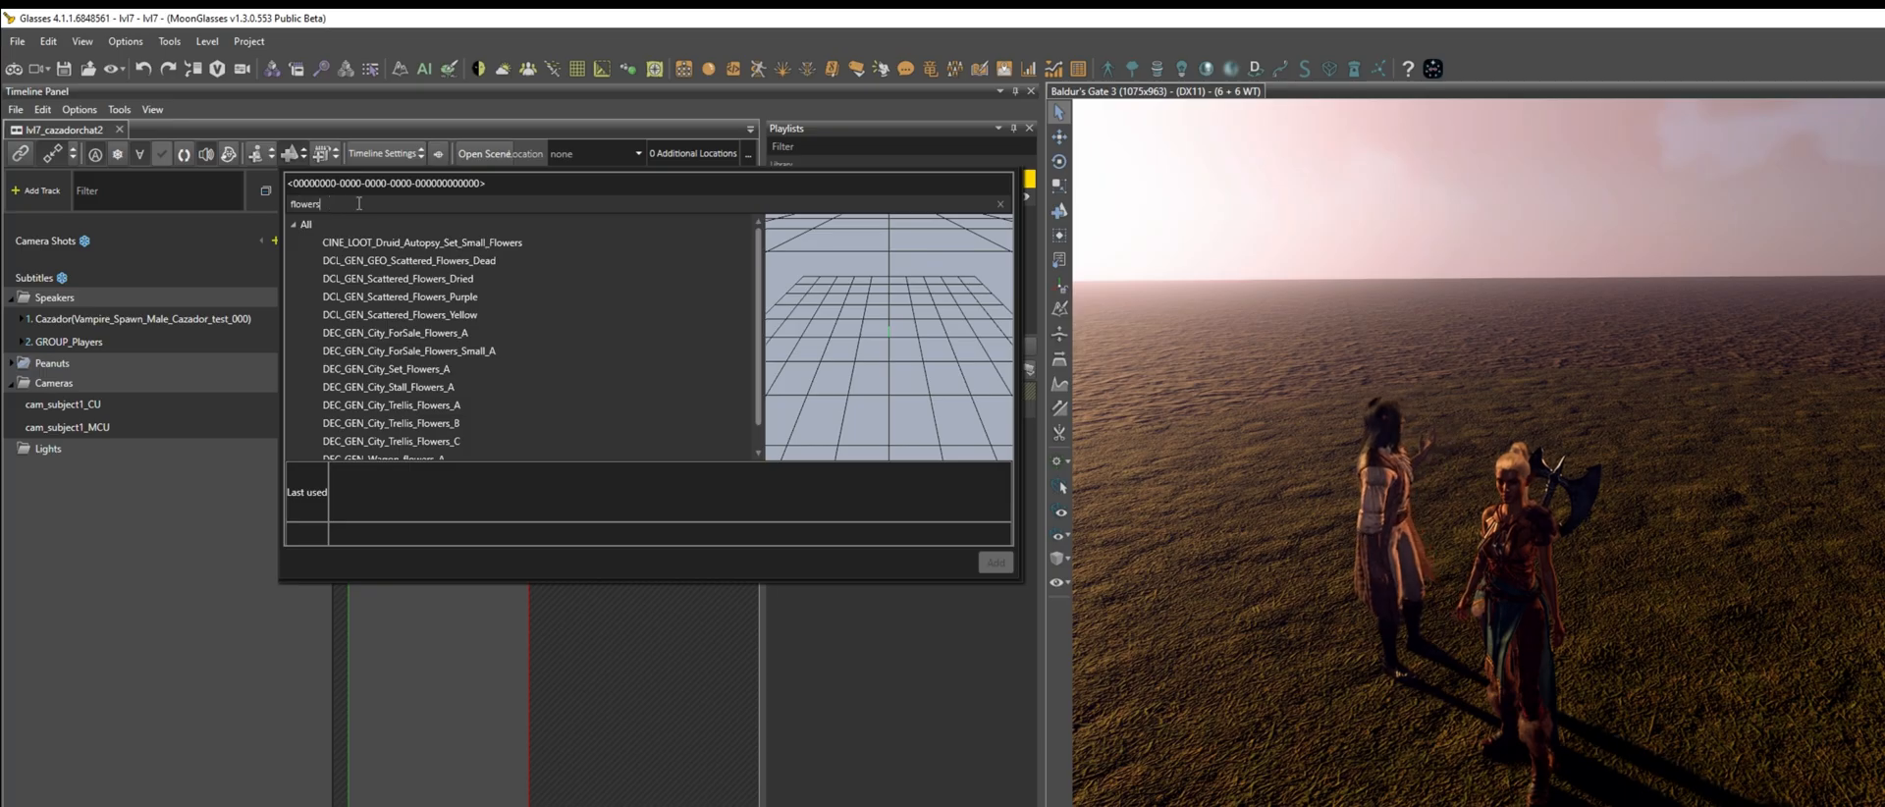
pyautogui.click(467, 238)
pyautogui.press('Down')
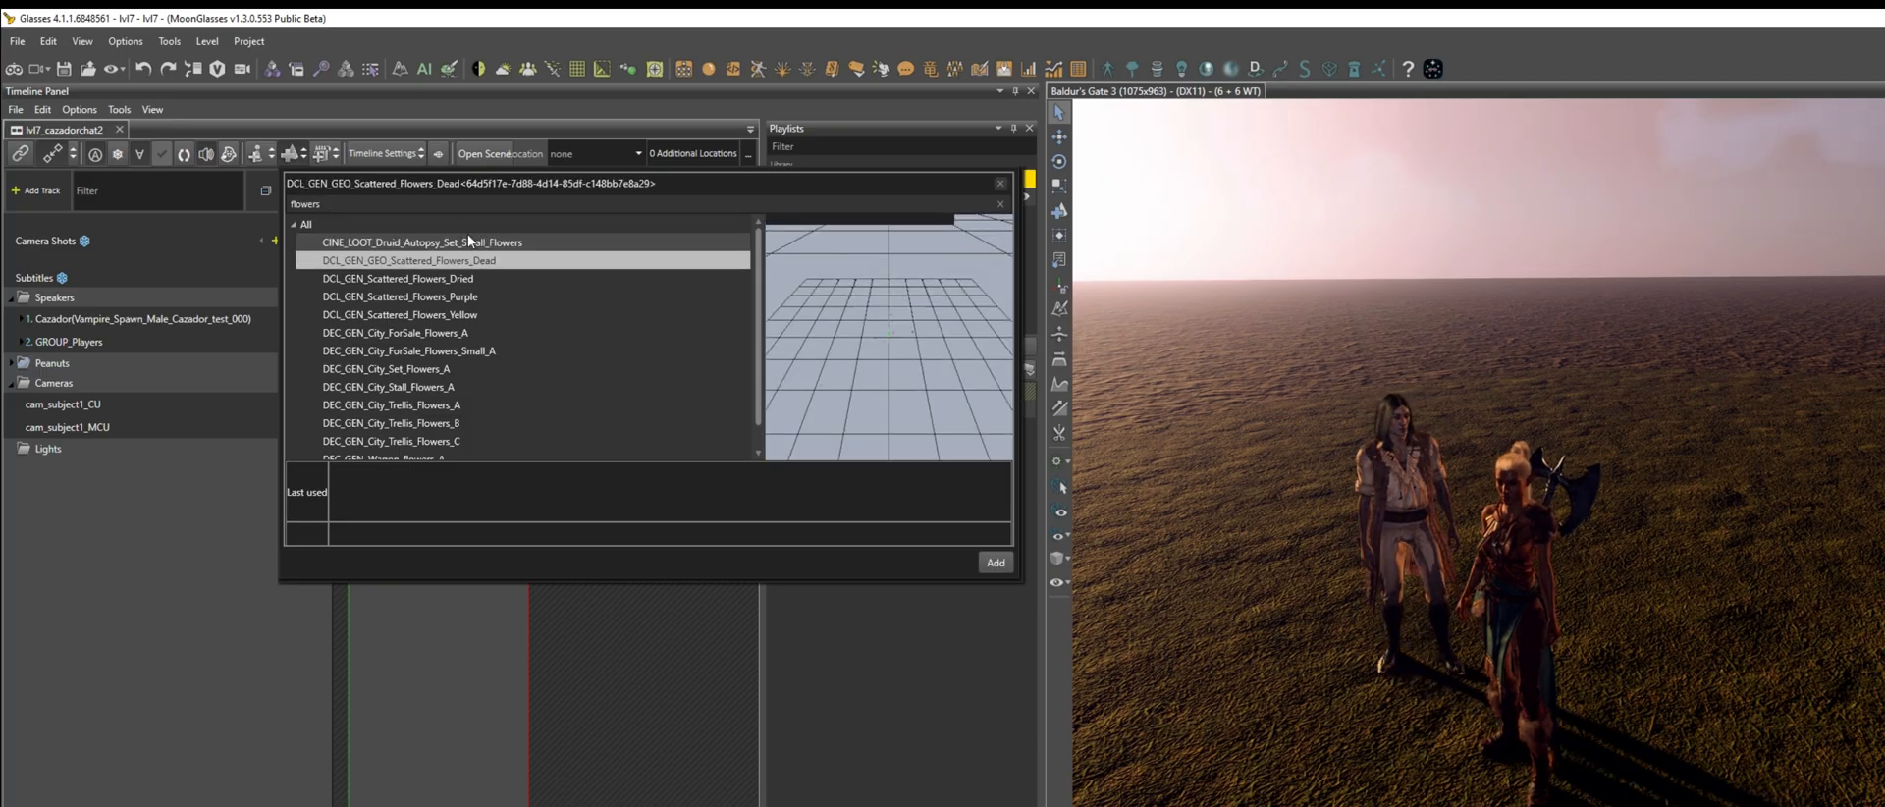
pyautogui.press('Down')
pyautogui.press('Down')
pyautogui.press('Down')
pyautogui.press('Down')
pyautogui.press('Down')
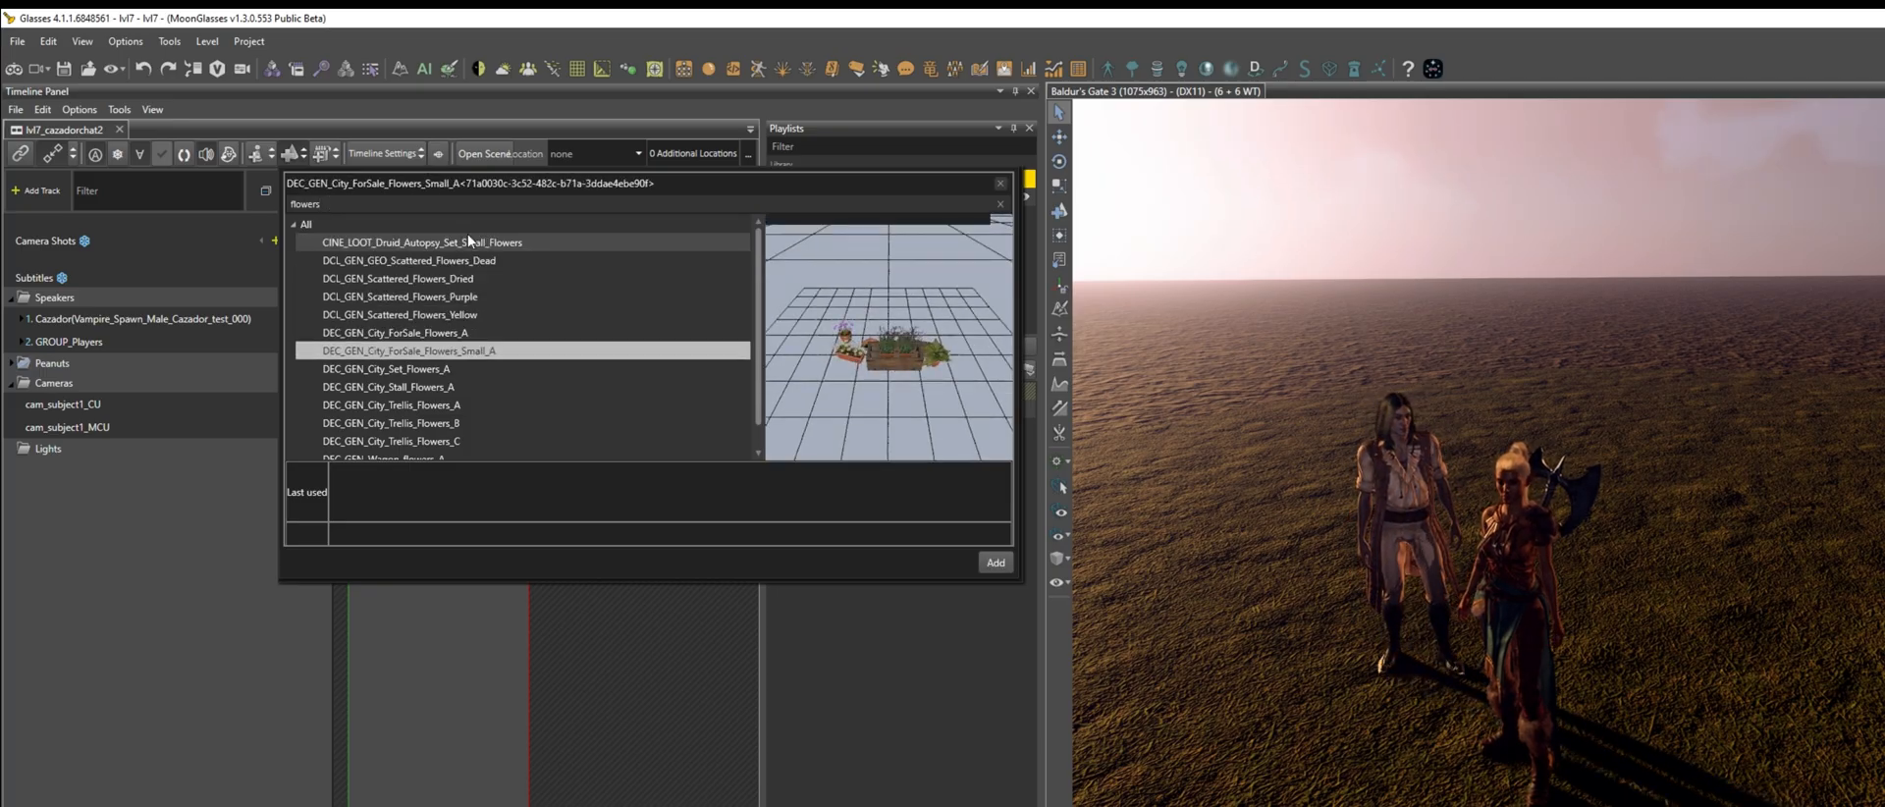
pyautogui.press('Down')
pyautogui.press('Down')
pyautogui.press('Down')
pyautogui.press('Down')
pyautogui.press('Down')
pyautogui.press('Down')
pyautogui.press('Down')
pyautogui.press('Down')
pyautogui.press('Down')
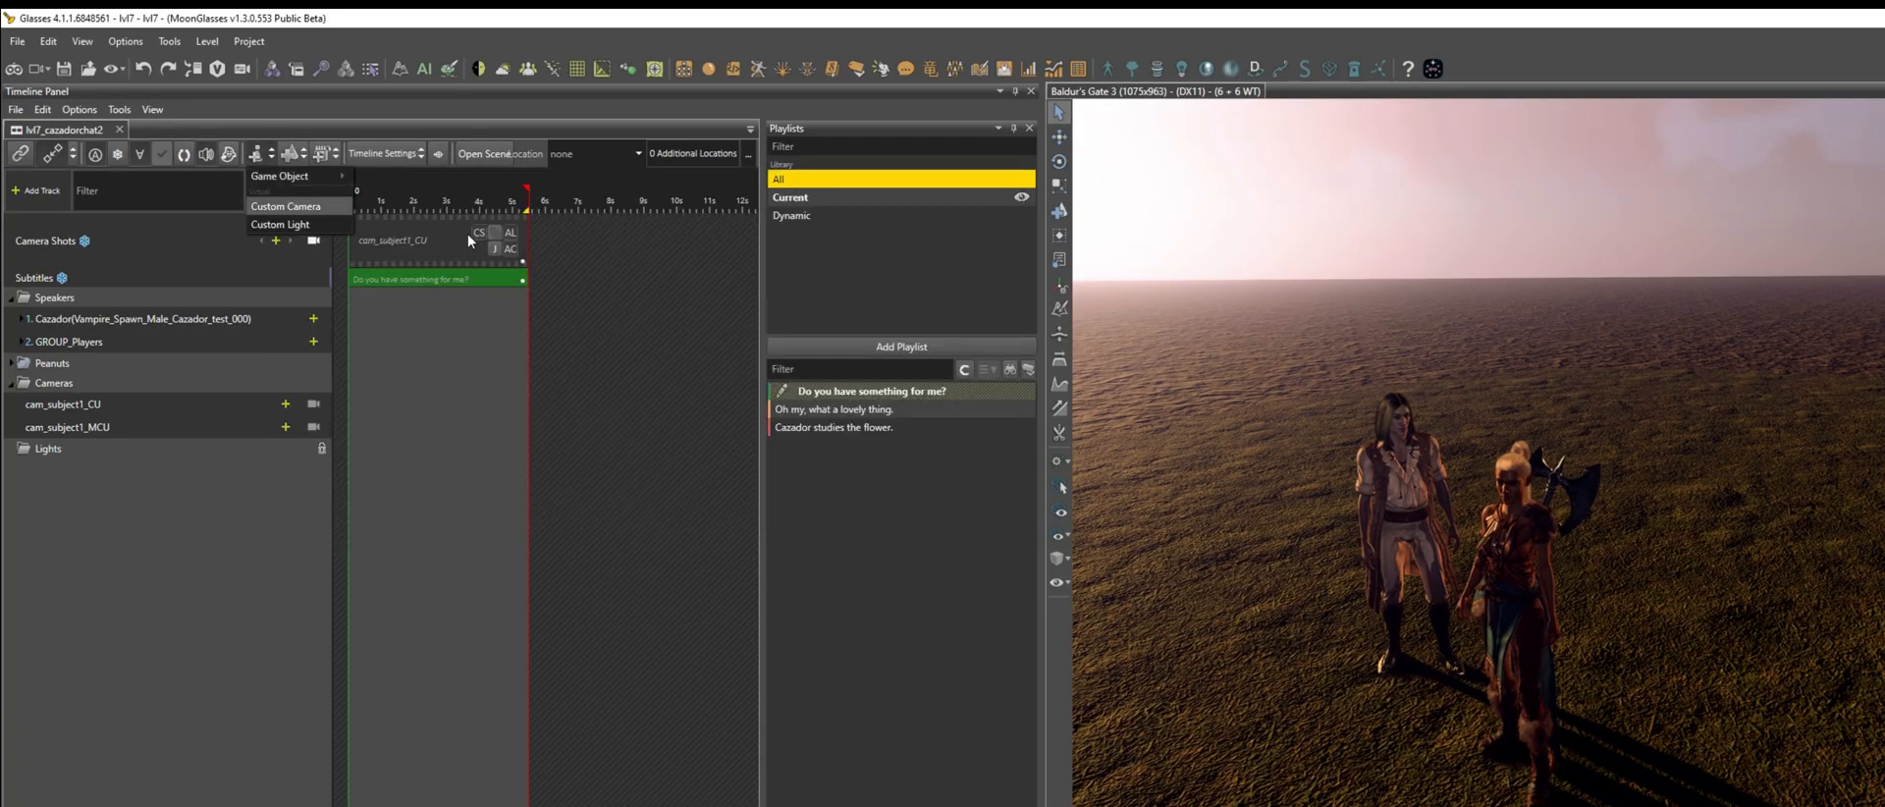
pyautogui.press('Up')
pyautogui.press('Return')
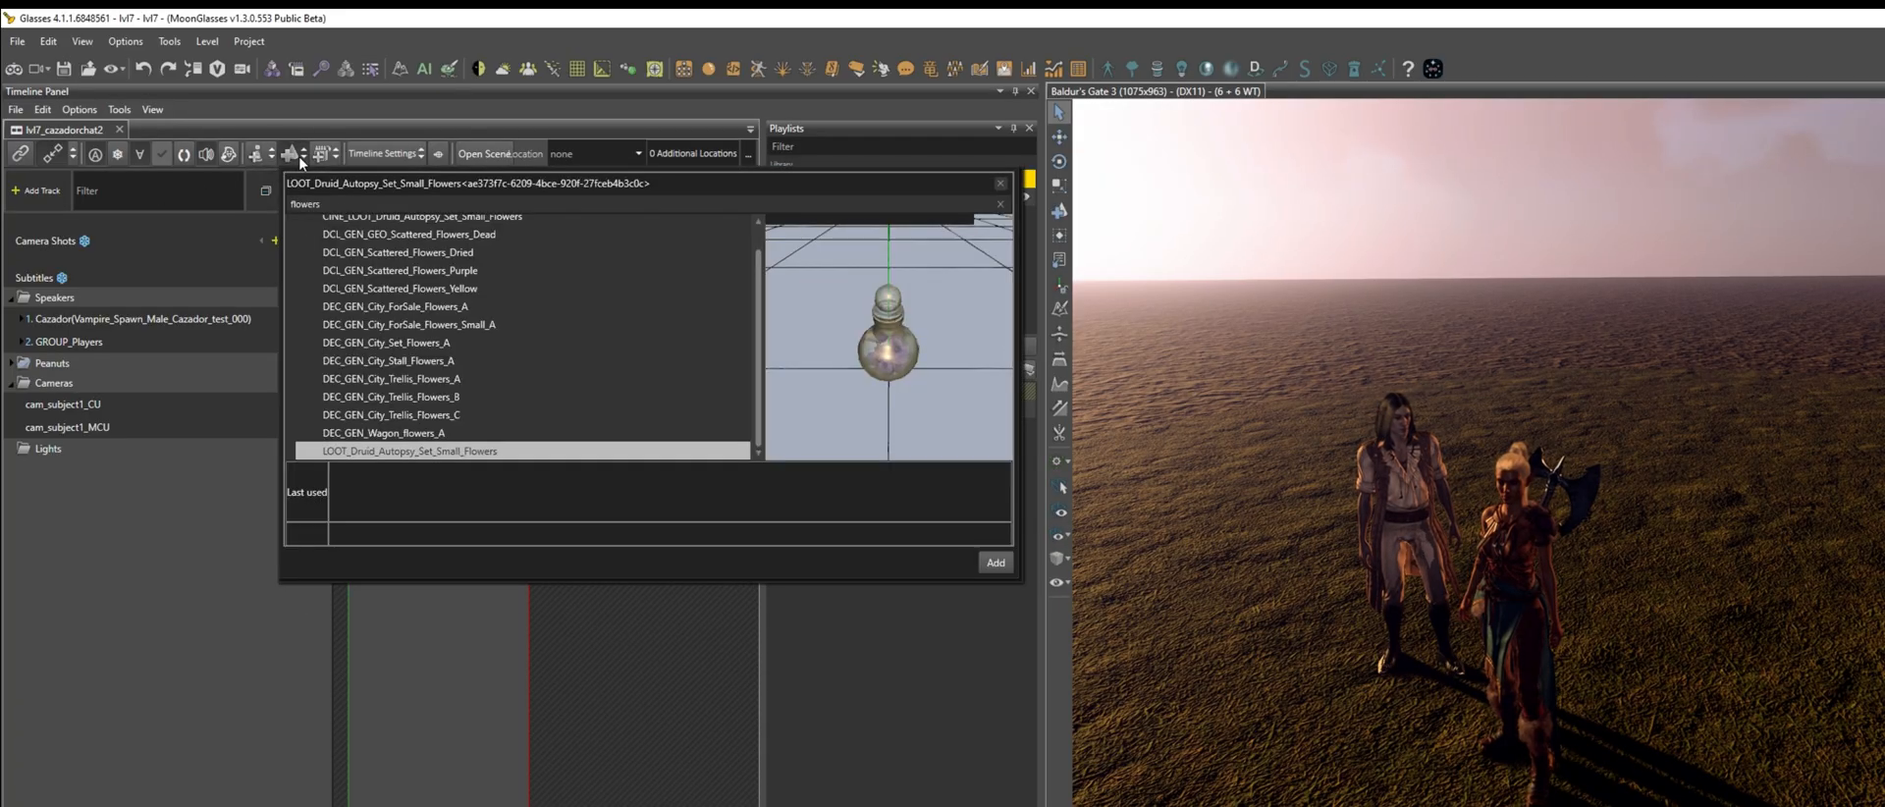
# Search the templates for "flower" and add CINE_DEC_CEM_Tombstone_Astarion_Flower_A to the timeline
pyautogui.press('Return')
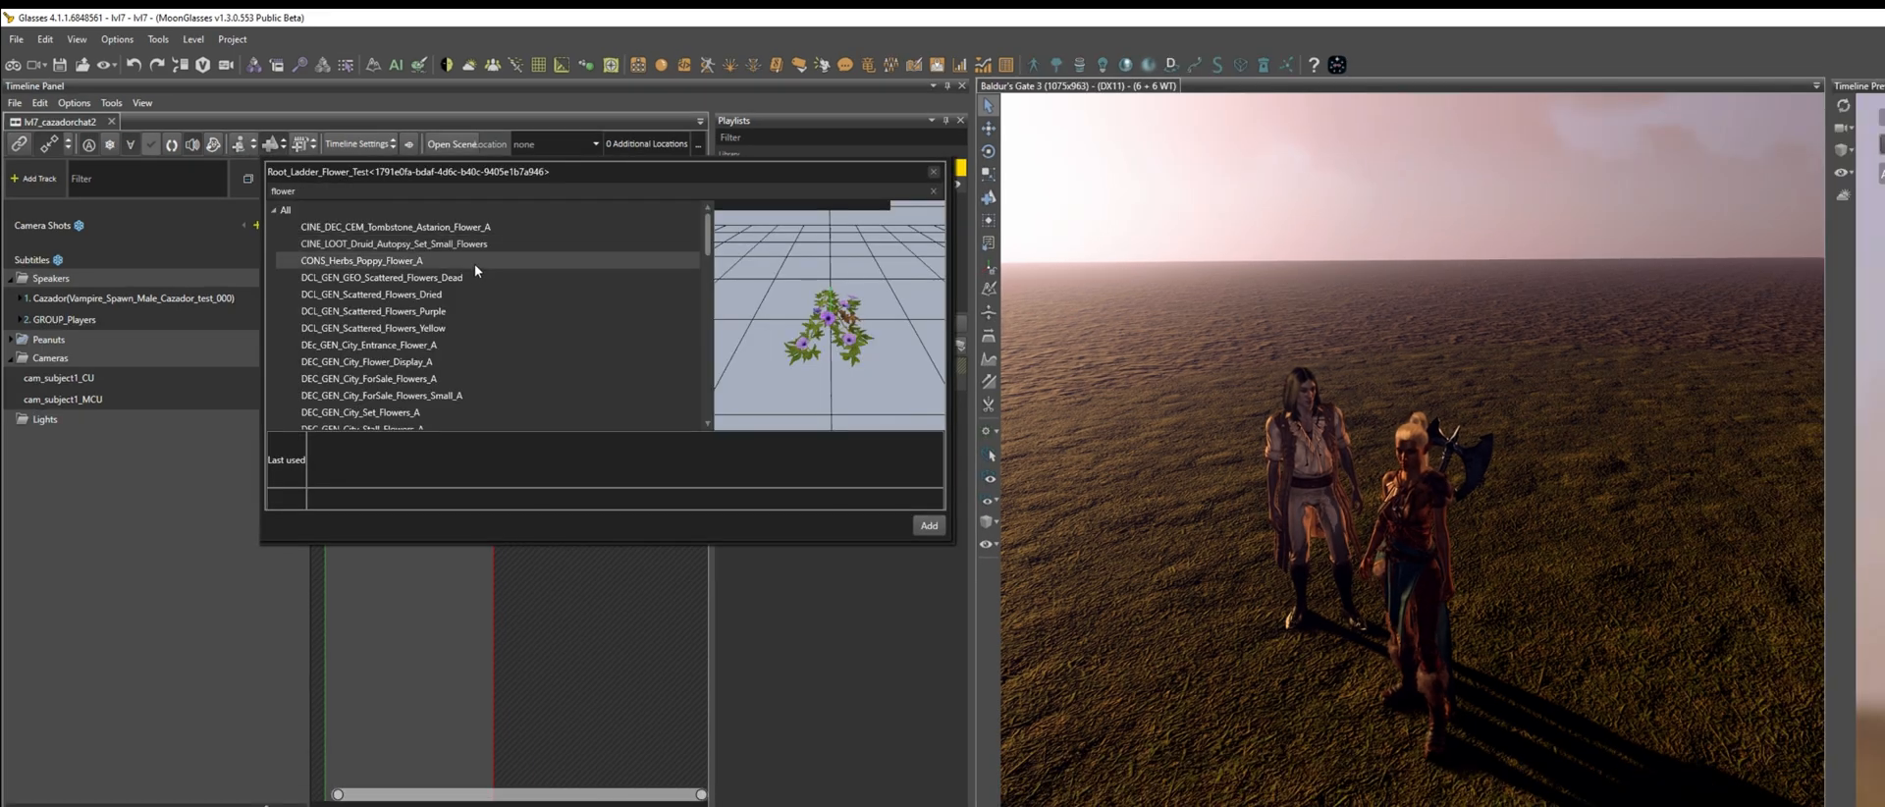
pyautogui.click(481, 230)
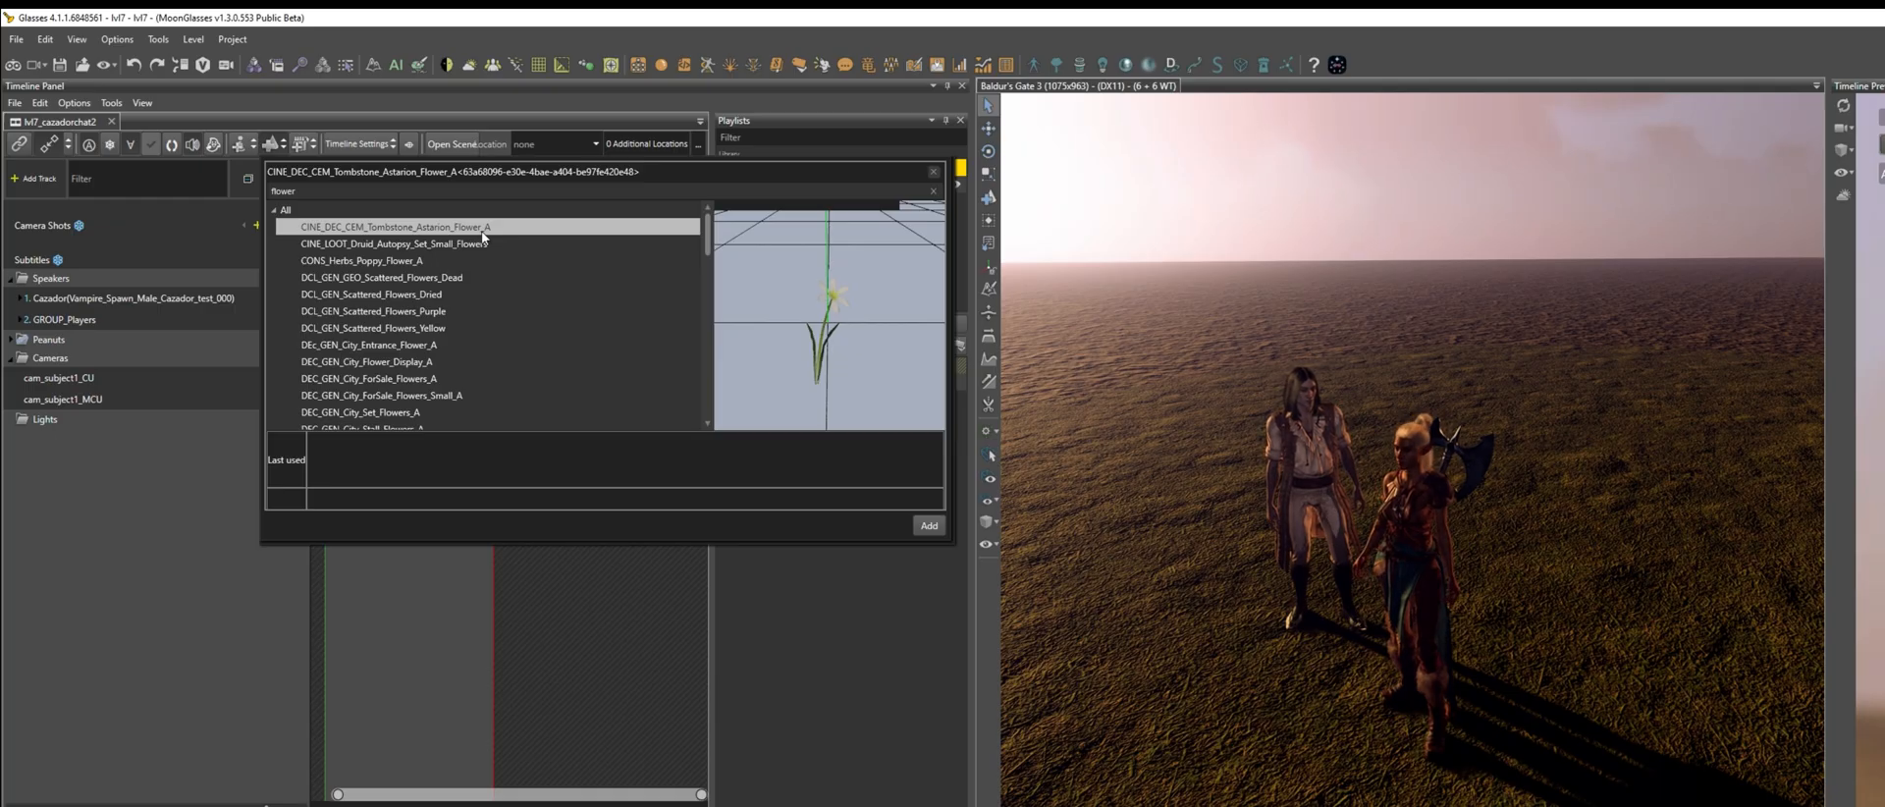
pyautogui.doubleClick(483, 237)
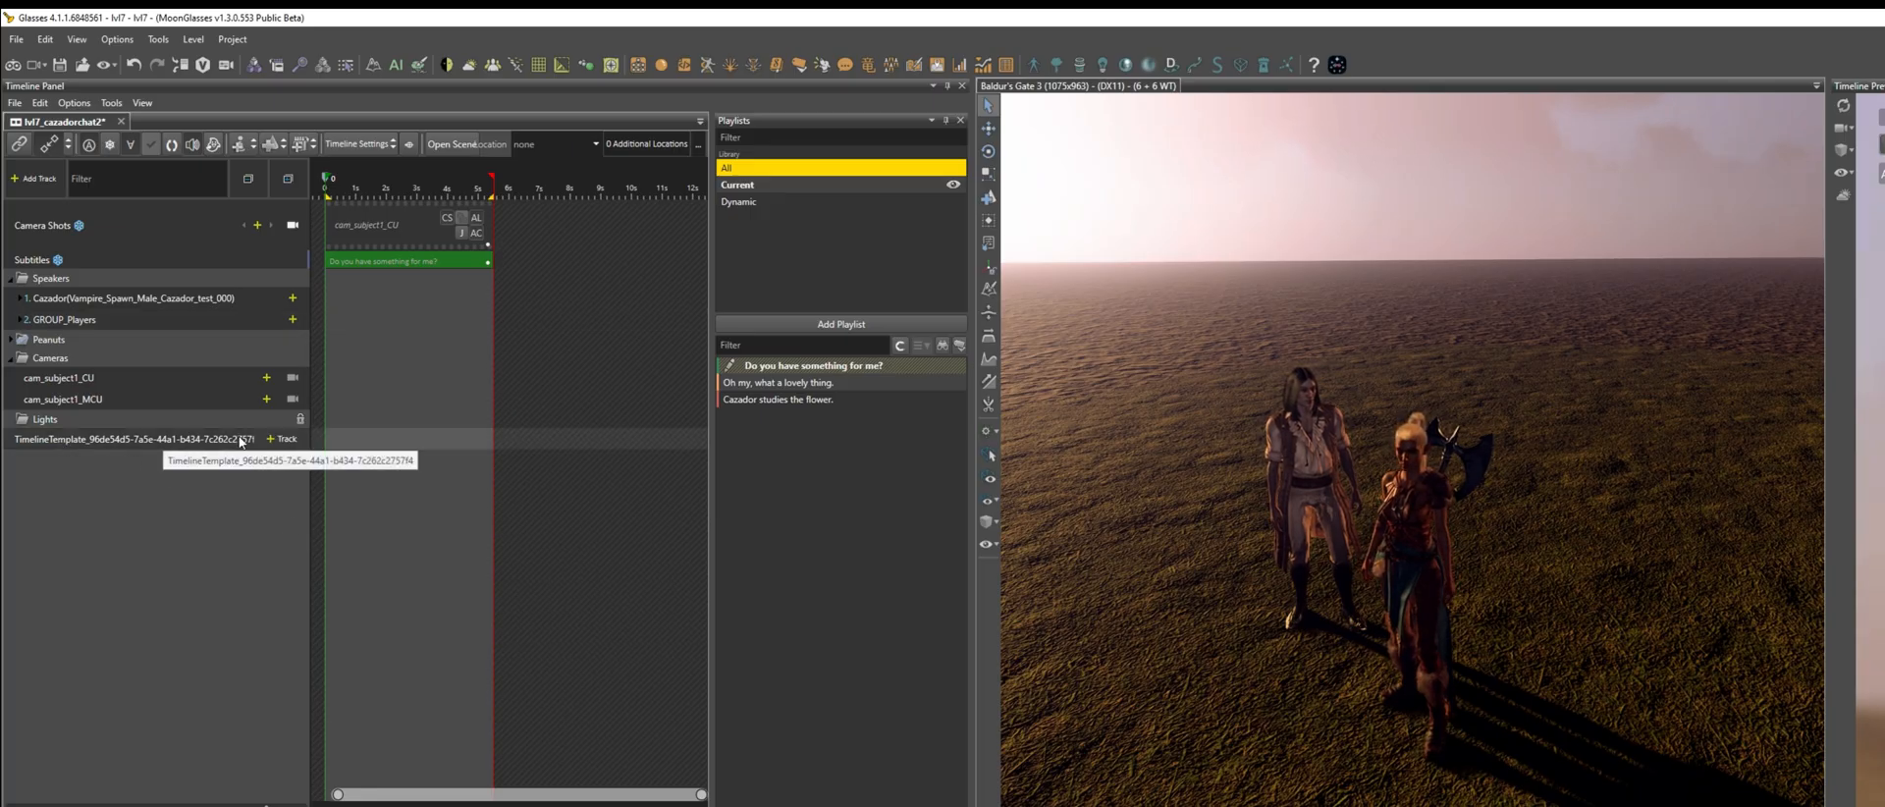
# Expand both speakers' tracks and set Cazador's emotion key at time 0 to Happy X on the "Cazador studies the flower." line
pyautogui.click(21, 299)
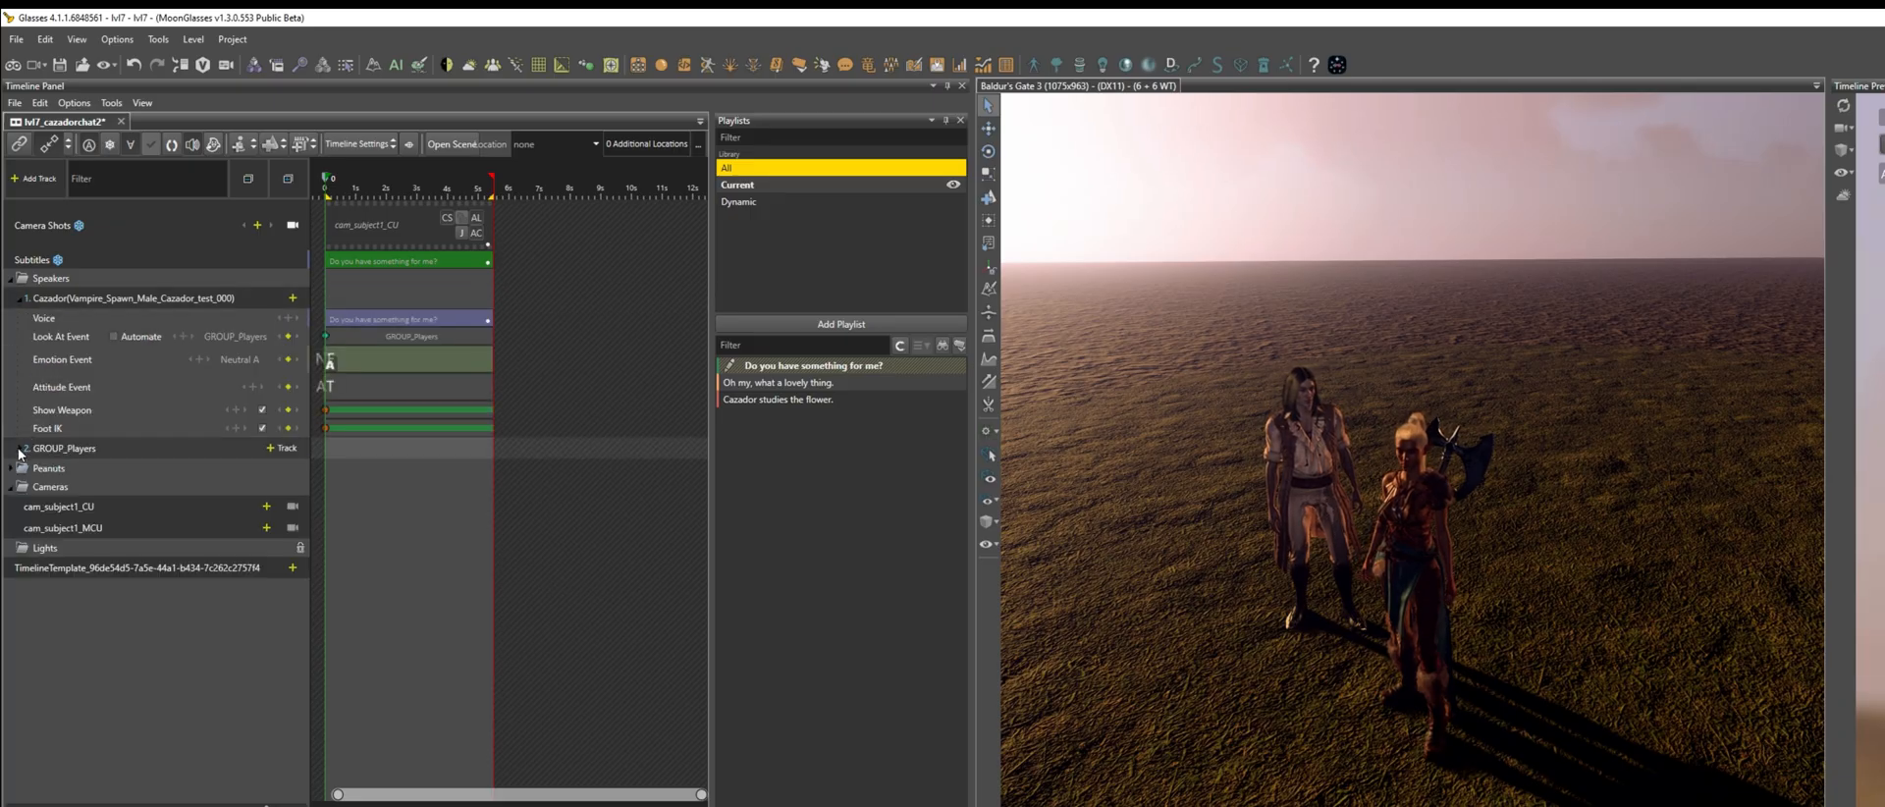
pyautogui.click(19, 450)
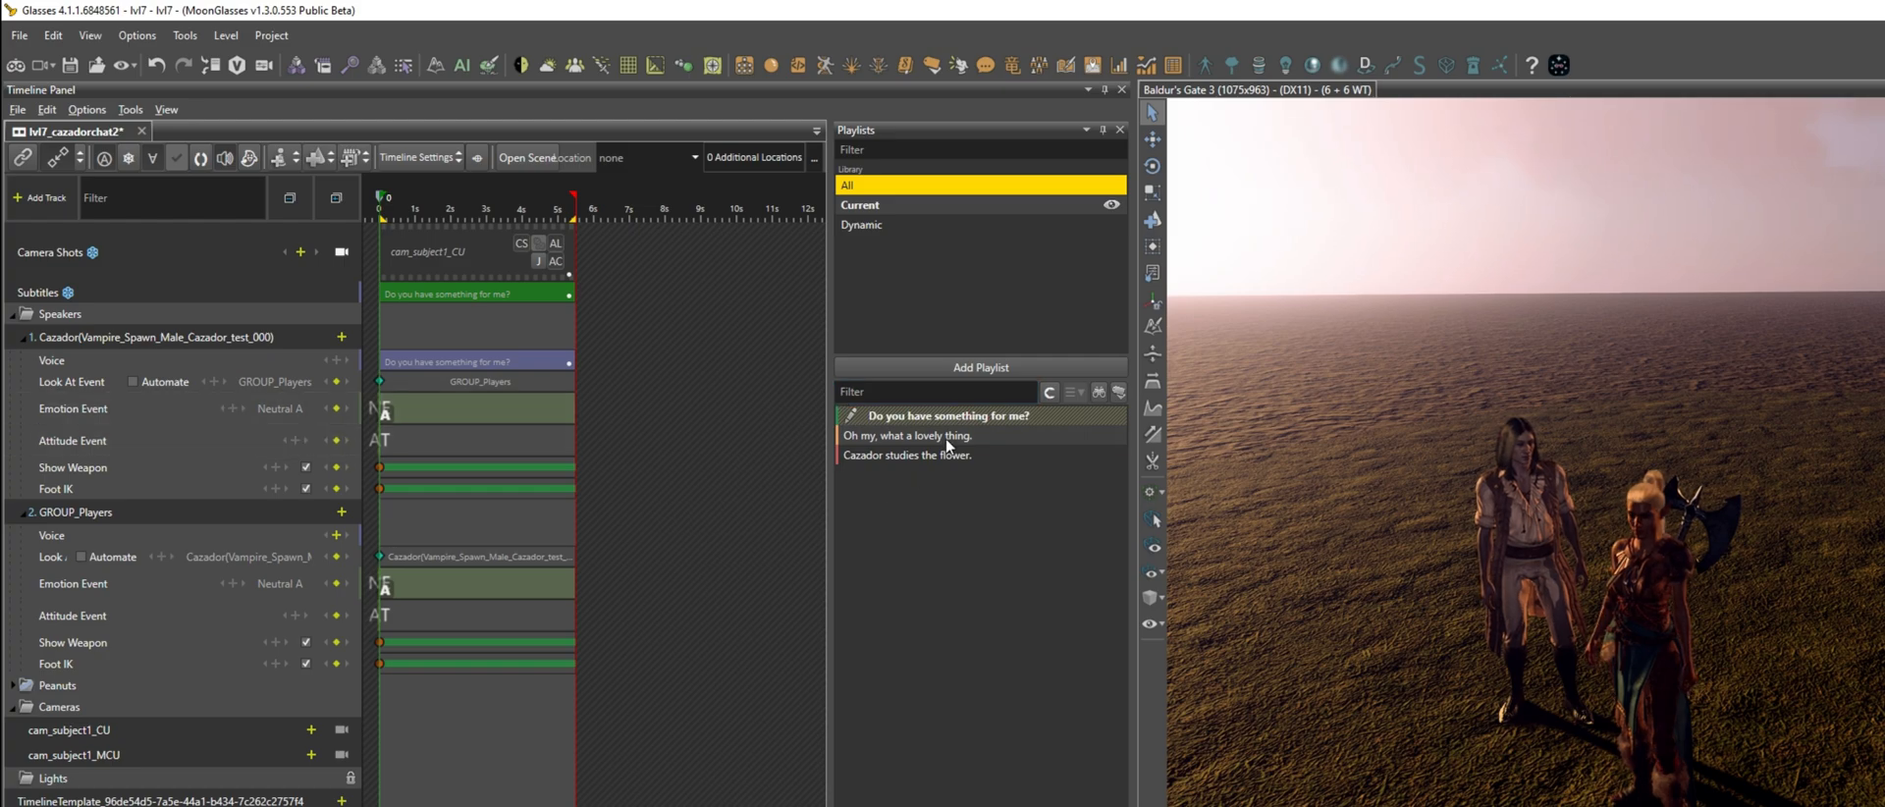
pyautogui.moveTo(944, 425); pyautogui.dragTo(381, 409)
pyautogui.rightClick(383, 409)
pyautogui.moveTo(410, 429)
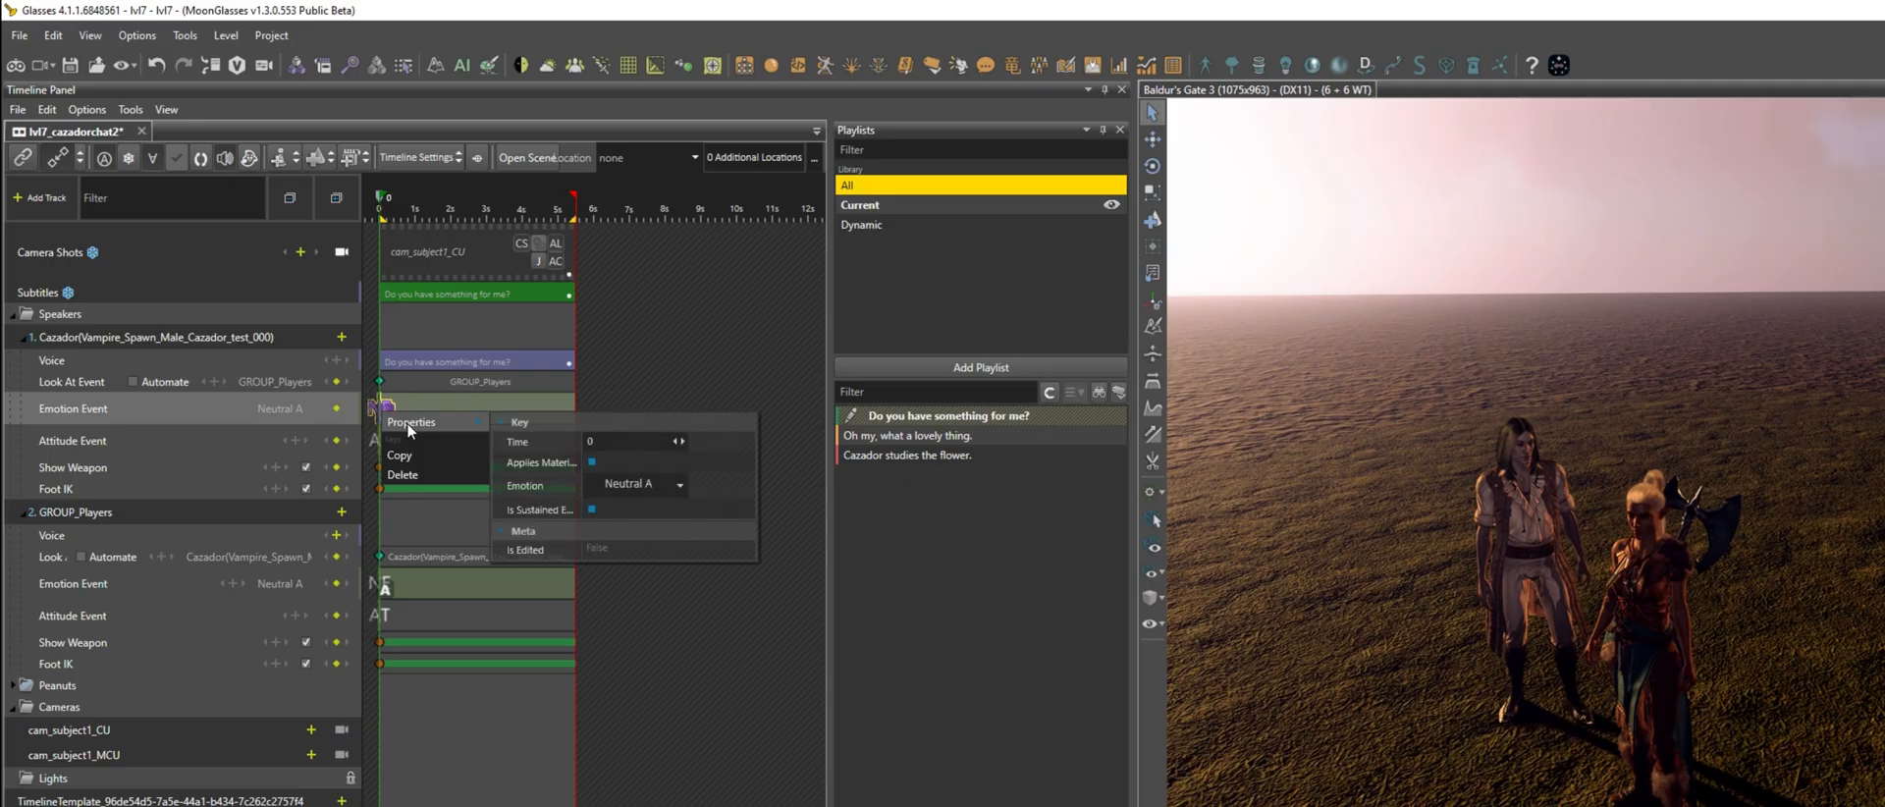
pyautogui.click(650, 485)
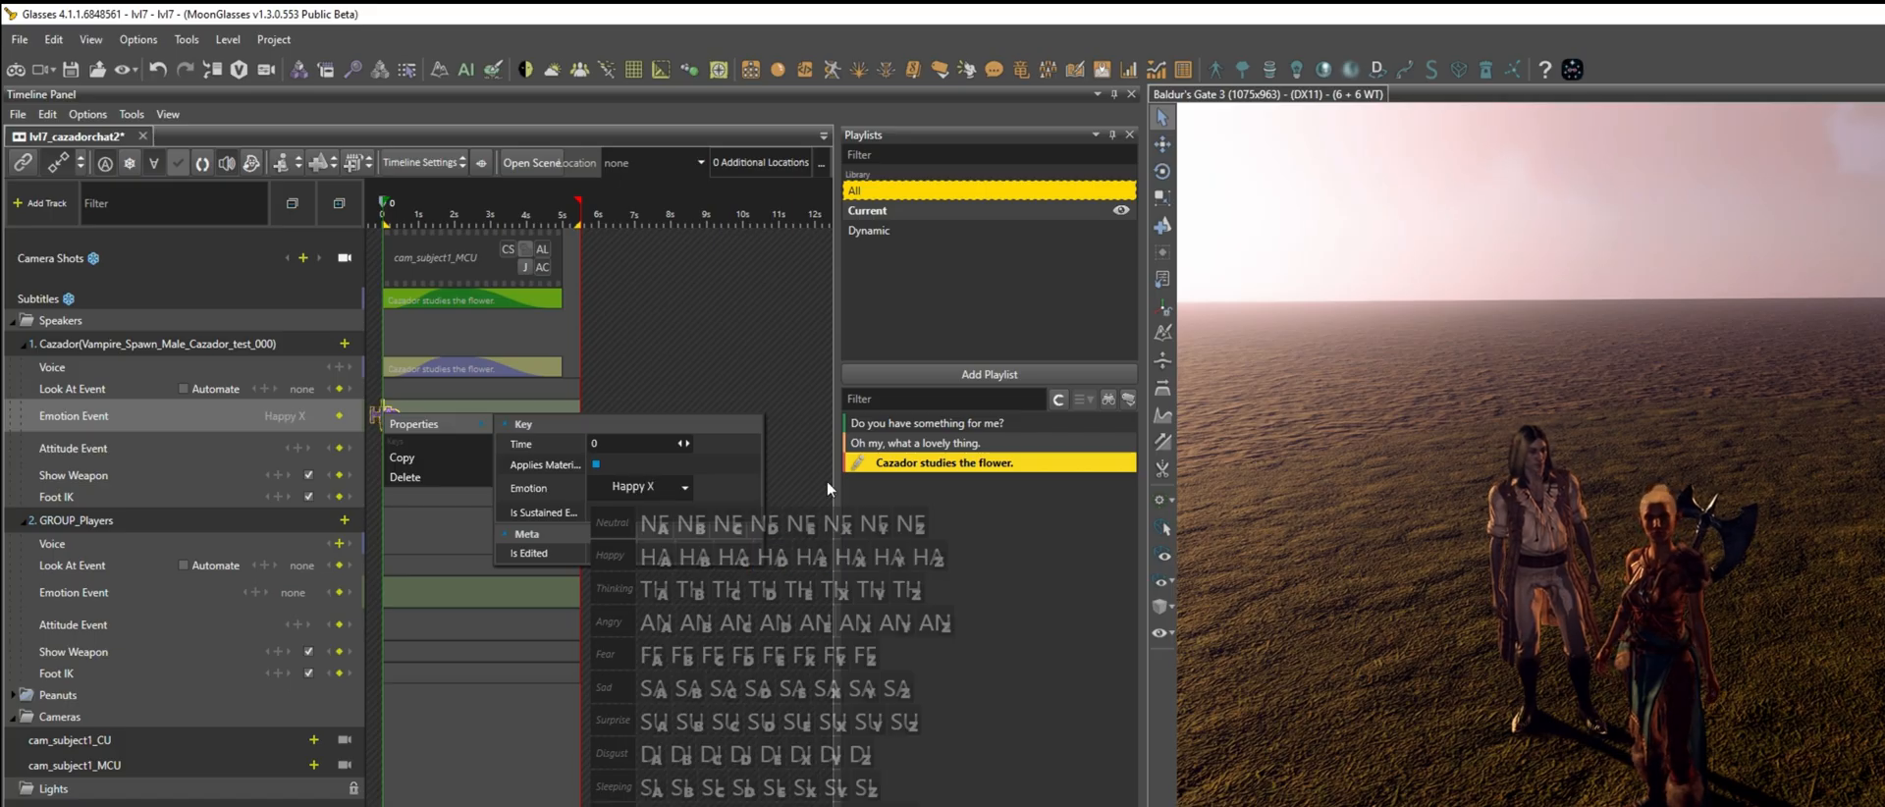
pyautogui.click(760, 352)
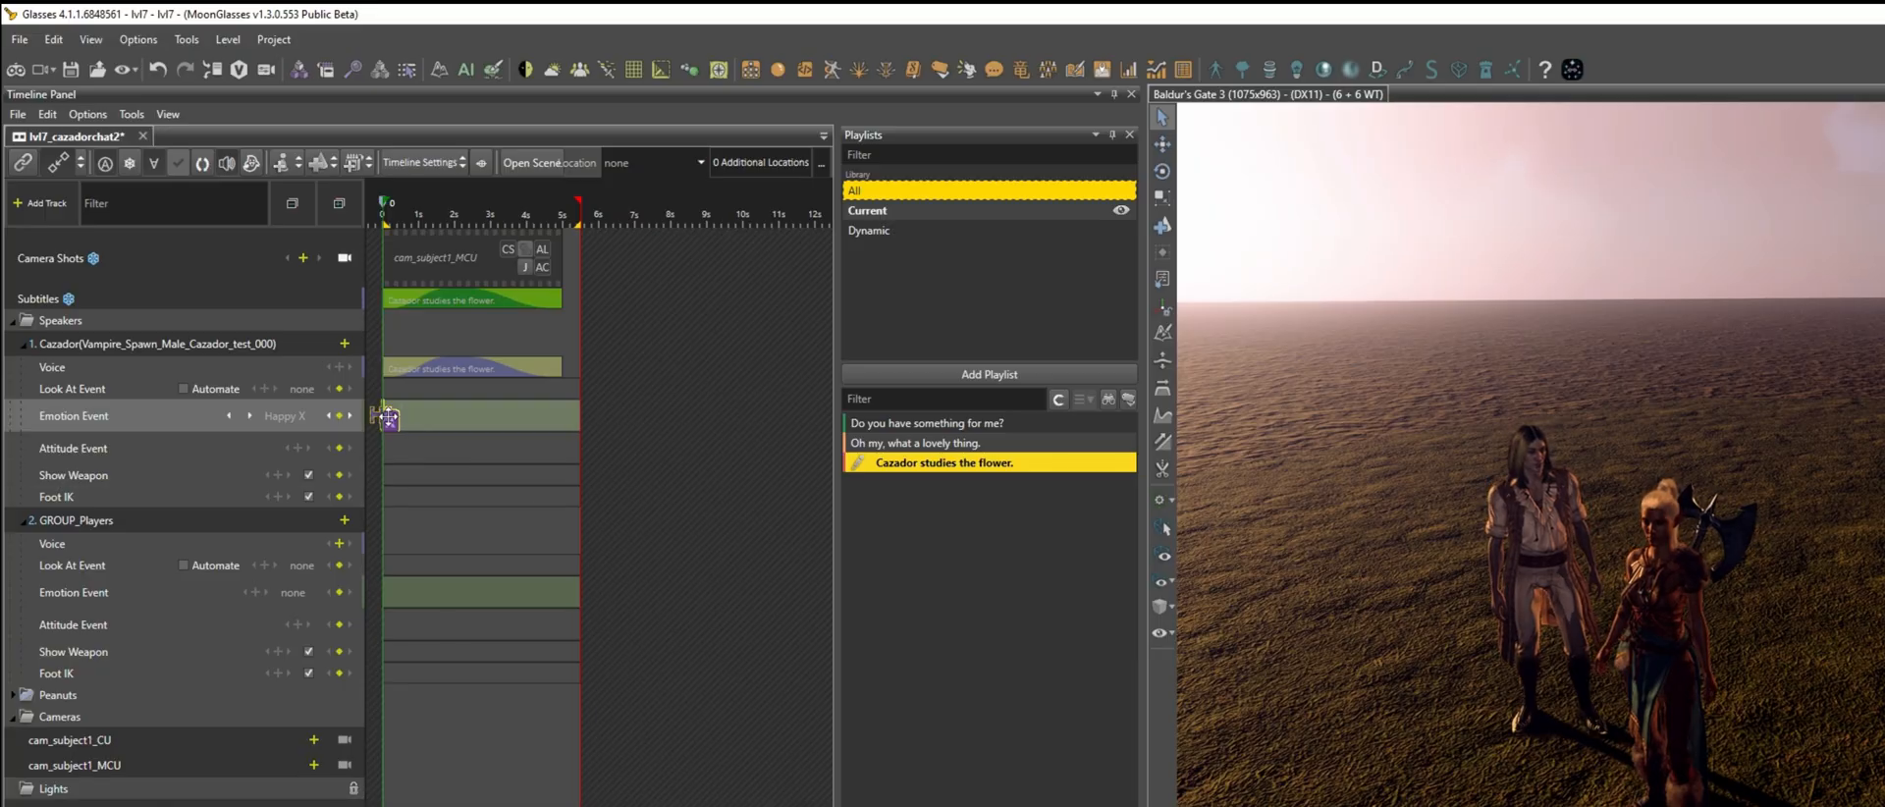
# Add a Body animation track to Cazador for the "Cazador studies the flower." line
pyautogui.click(342, 346)
pyautogui.moveTo(385, 404)
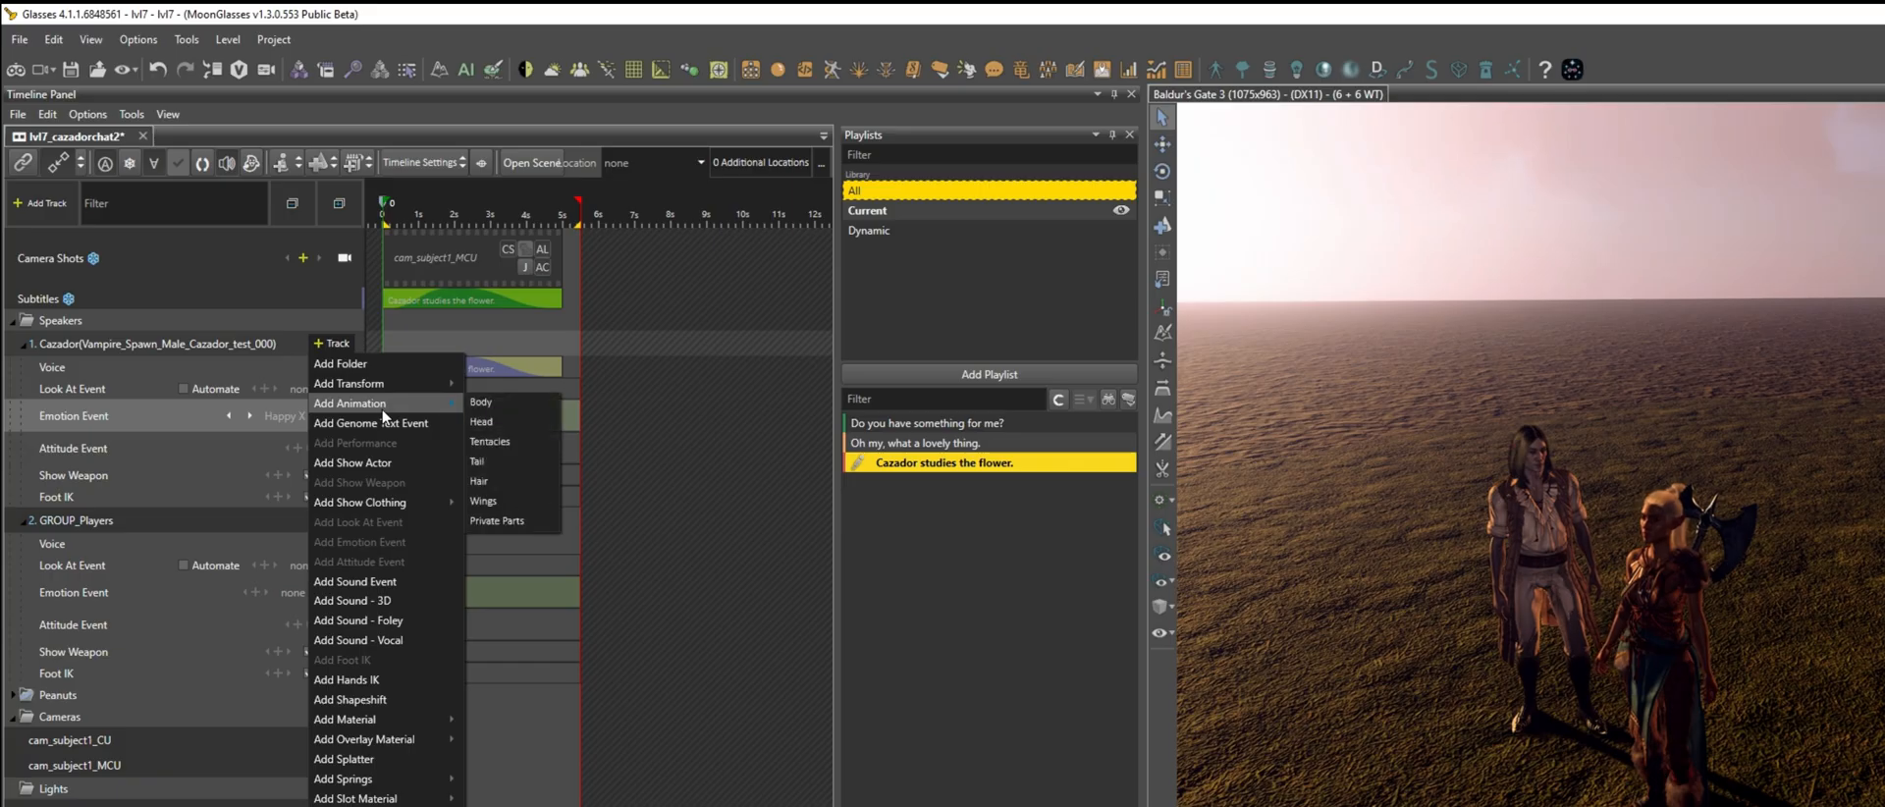
pyautogui.click(493, 404)
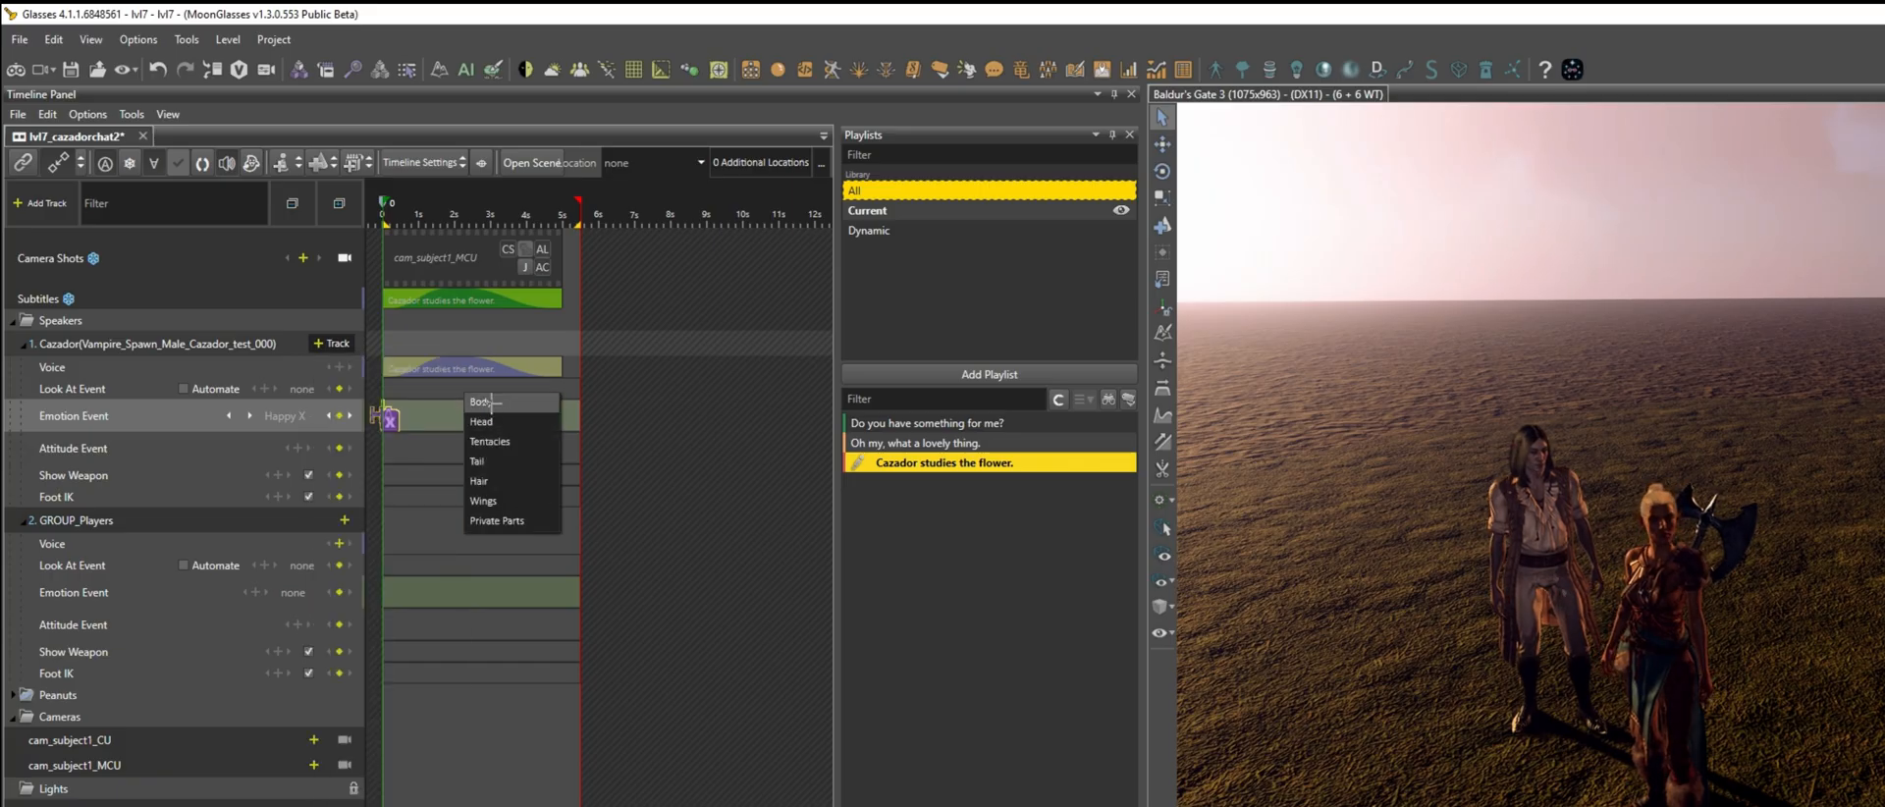
pyautogui.click(339, 519)
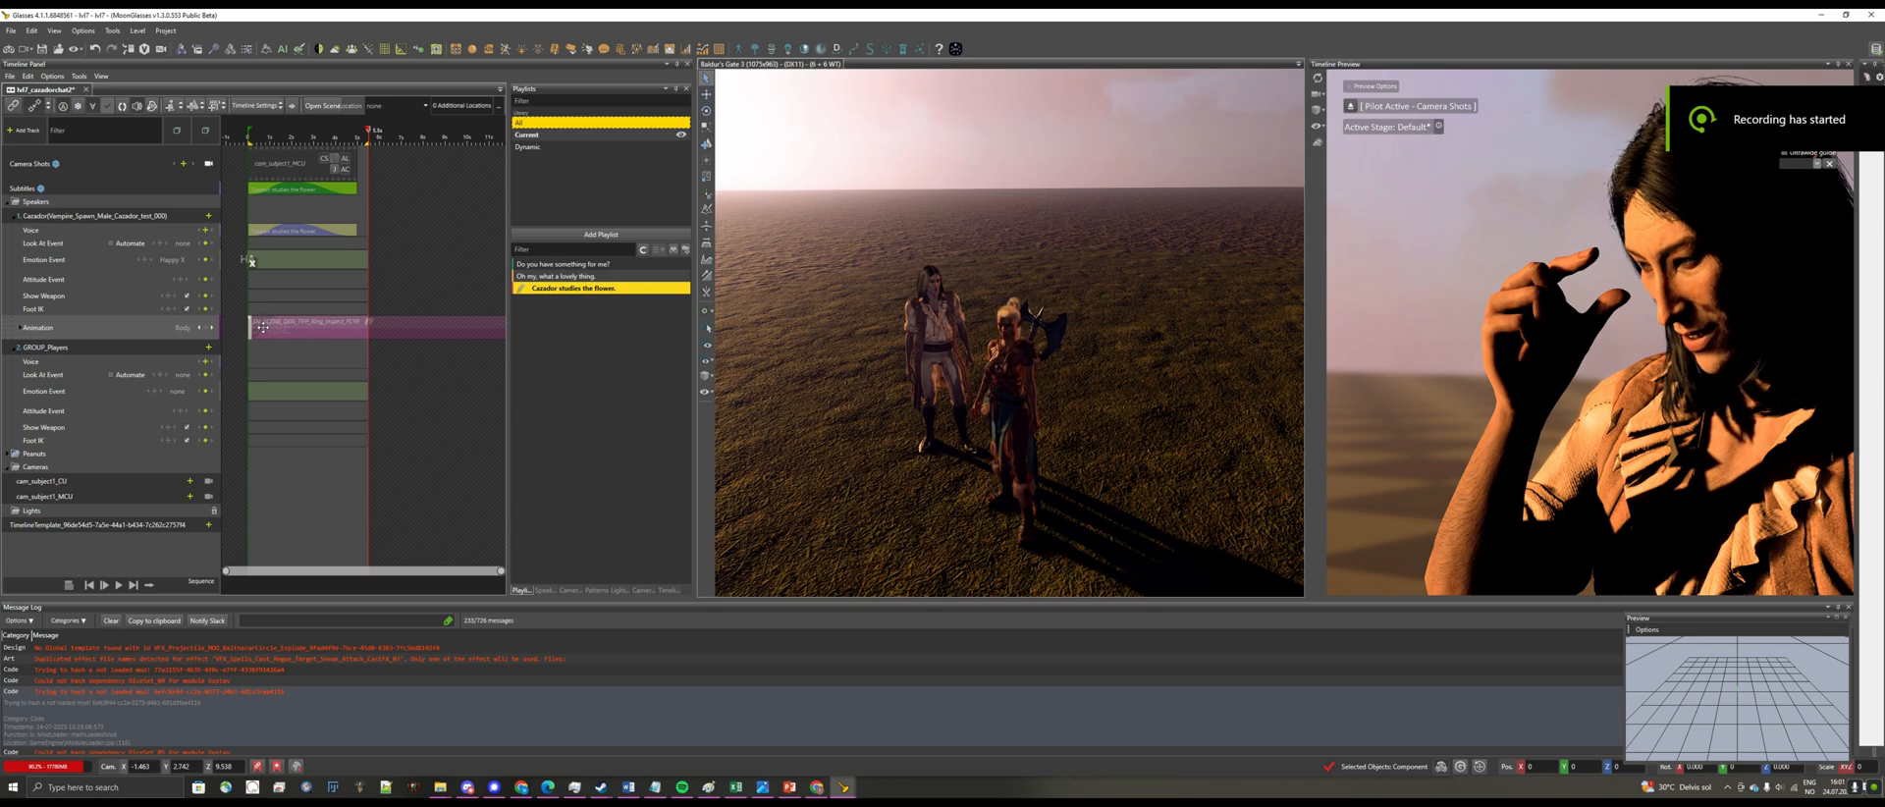
# Play back Cazador's body animation in the timeline preview and pause it
pyautogui.click(117, 585)
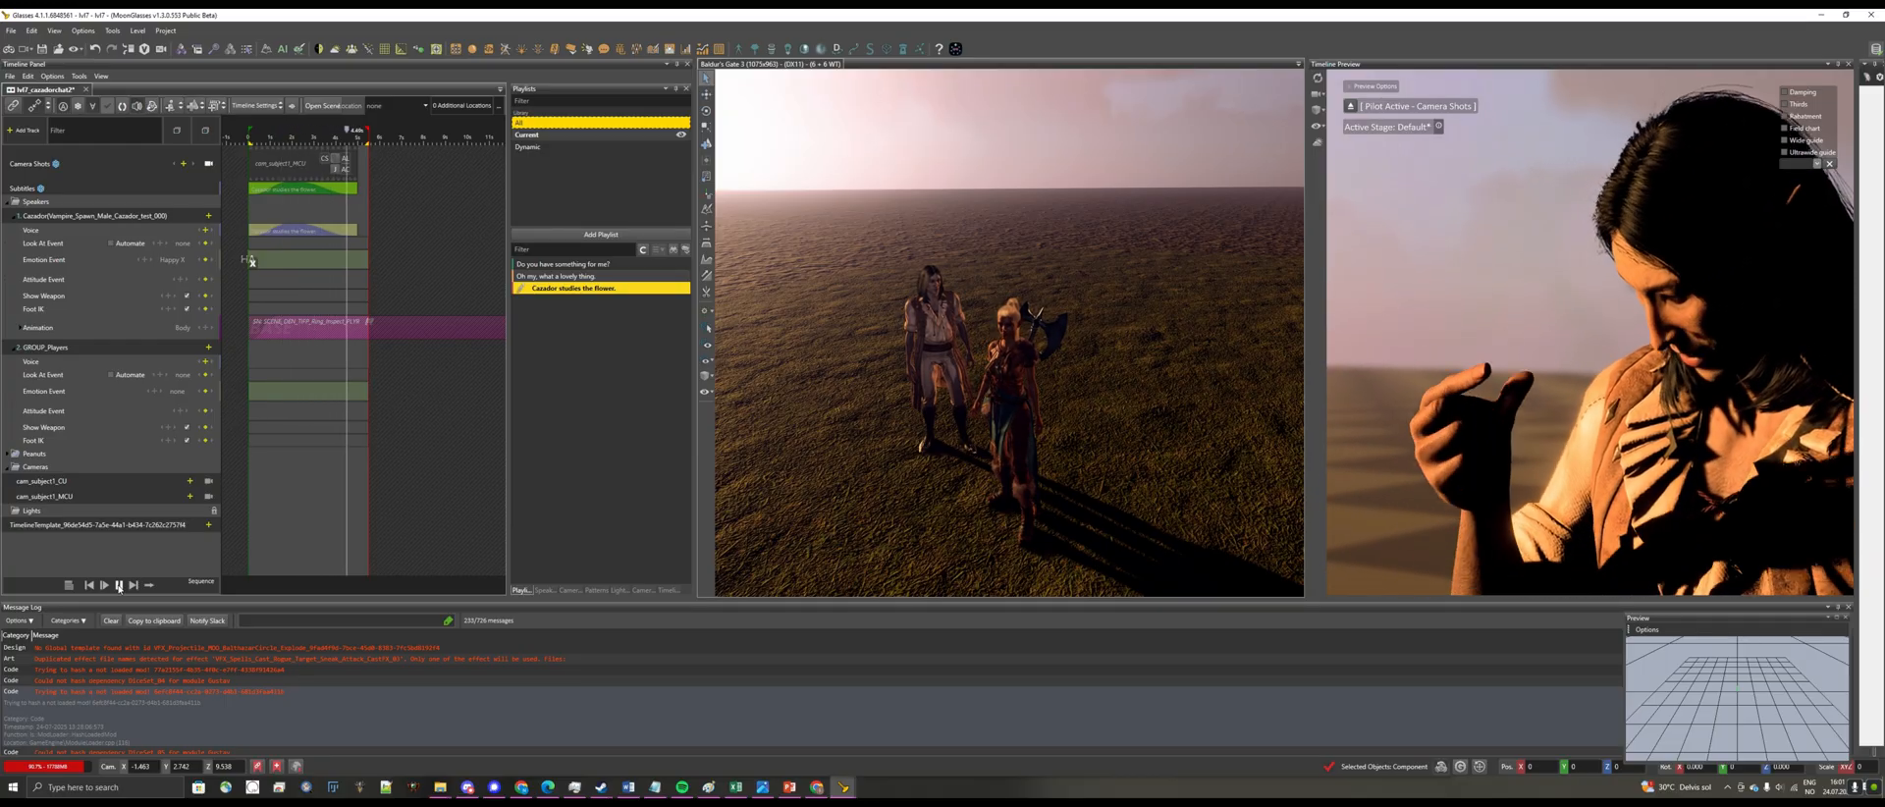
pyautogui.click(117, 585)
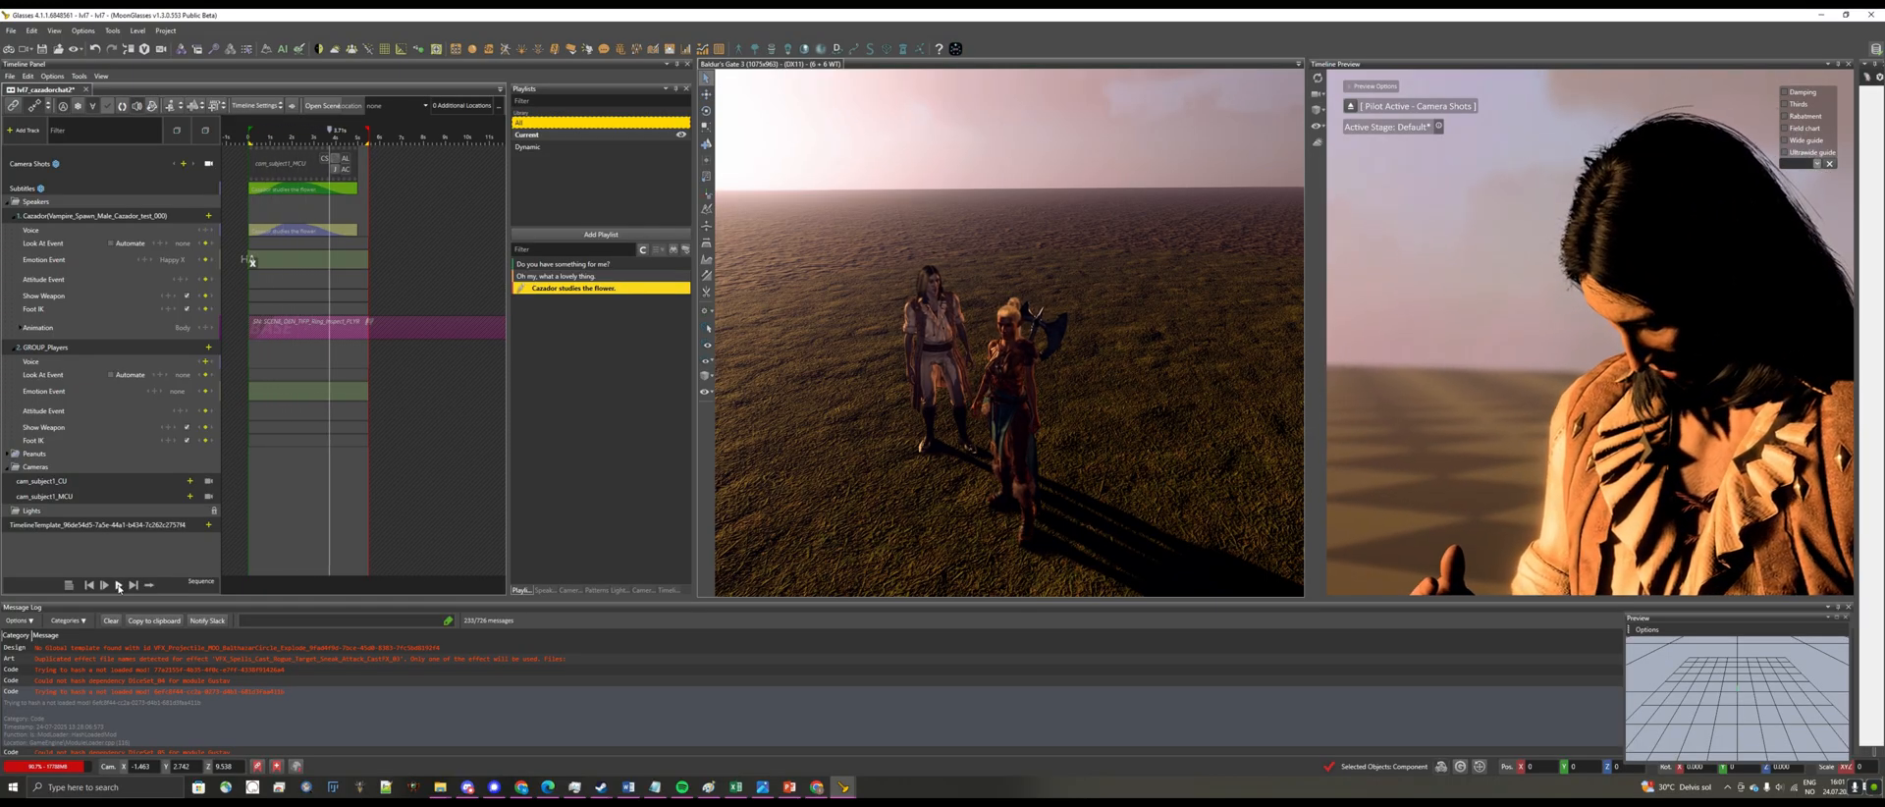
# Split Cazador's body animation clip at the playhead, delete its first part and move the remainder to the timeline's start
pyautogui.click(295, 321)
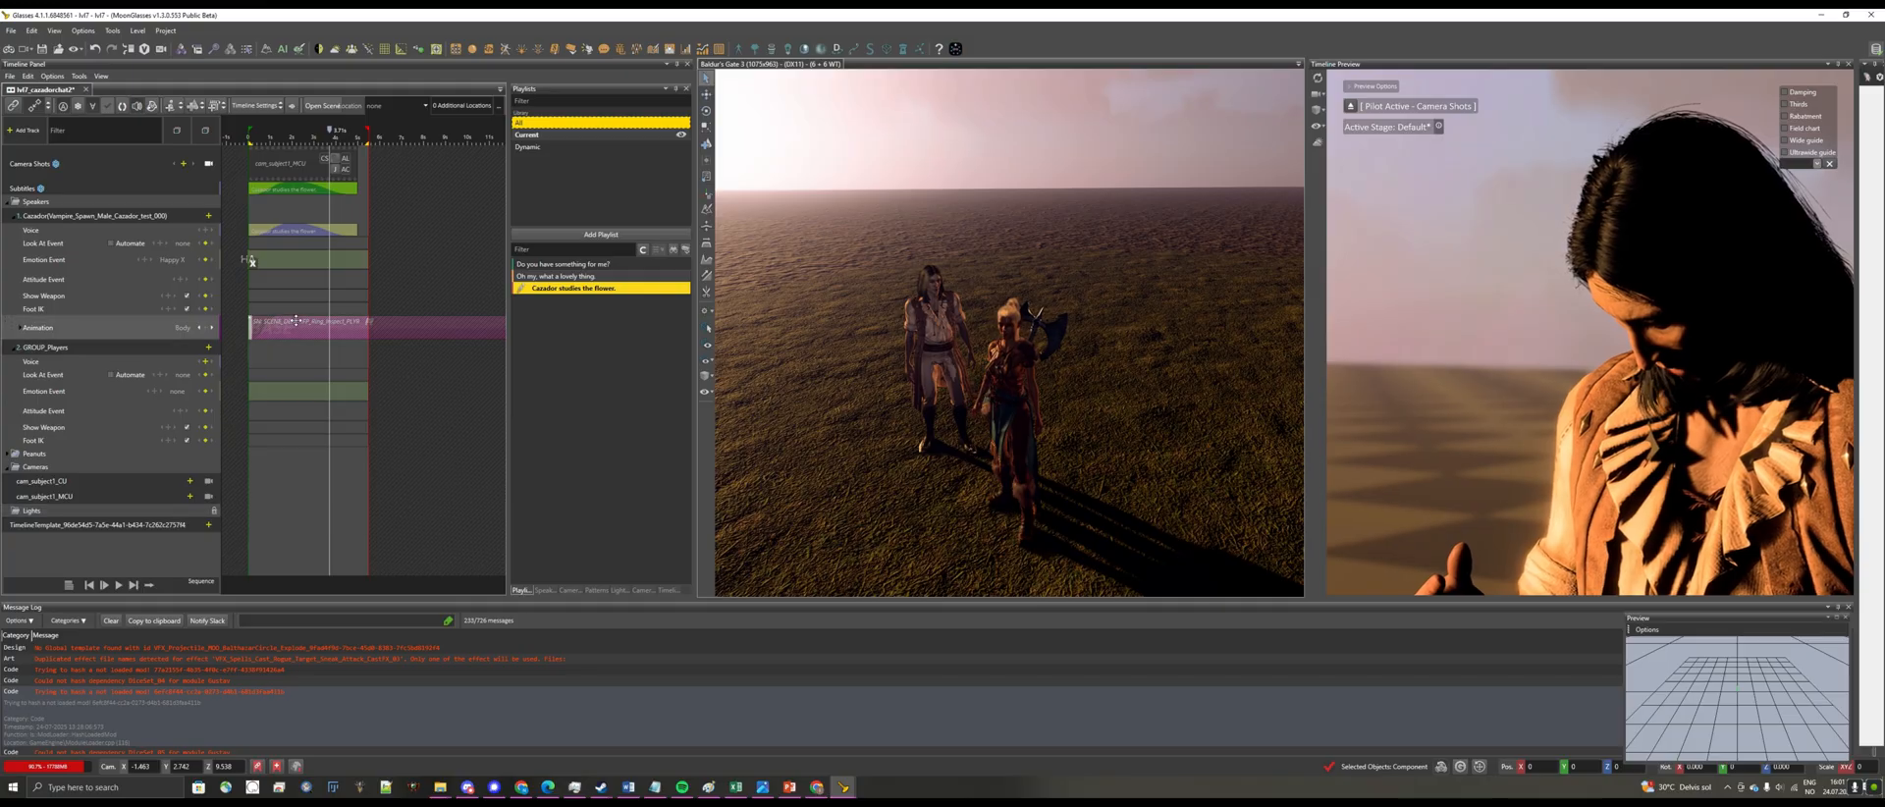
pyautogui.rightClick(334, 326)
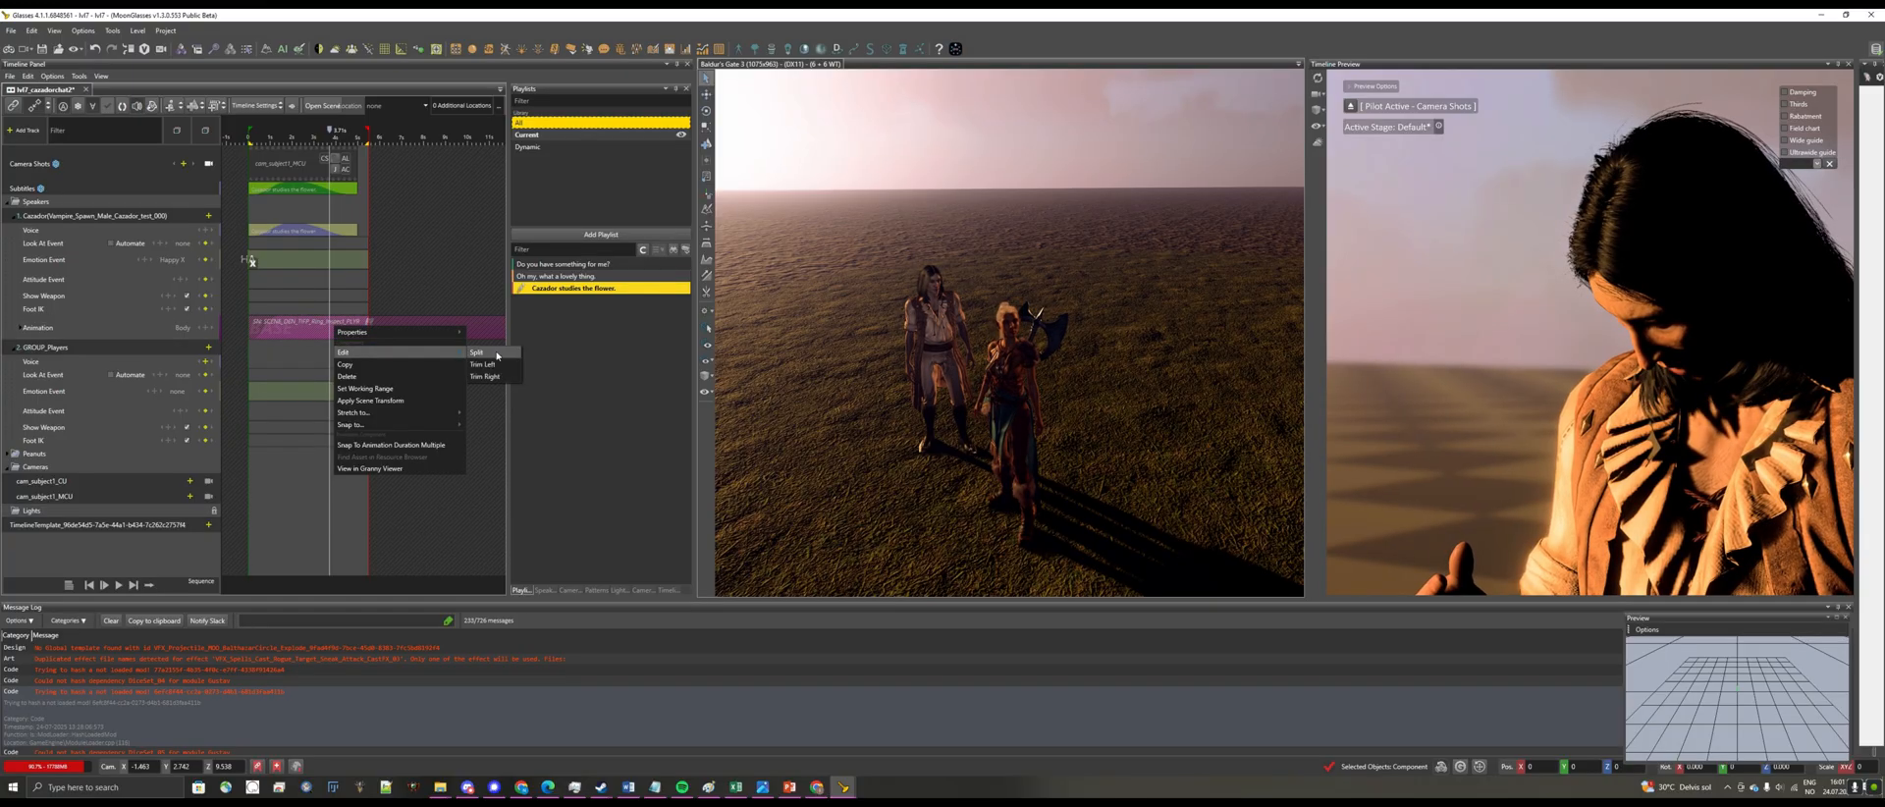
pyautogui.click(500, 354)
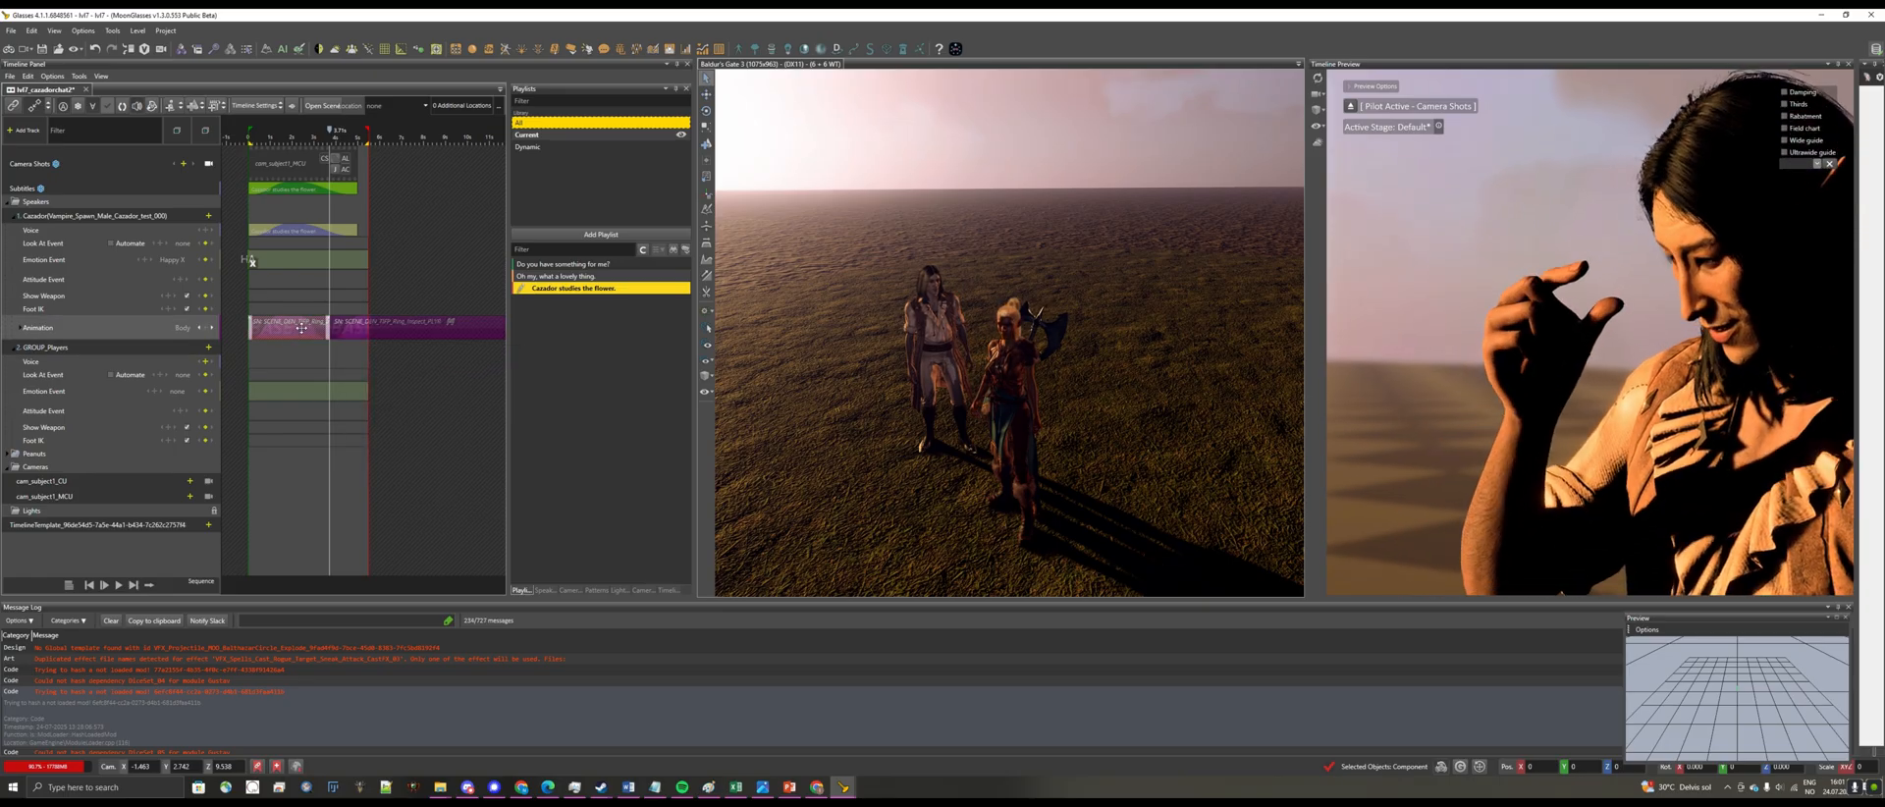
pyautogui.press('Delete')
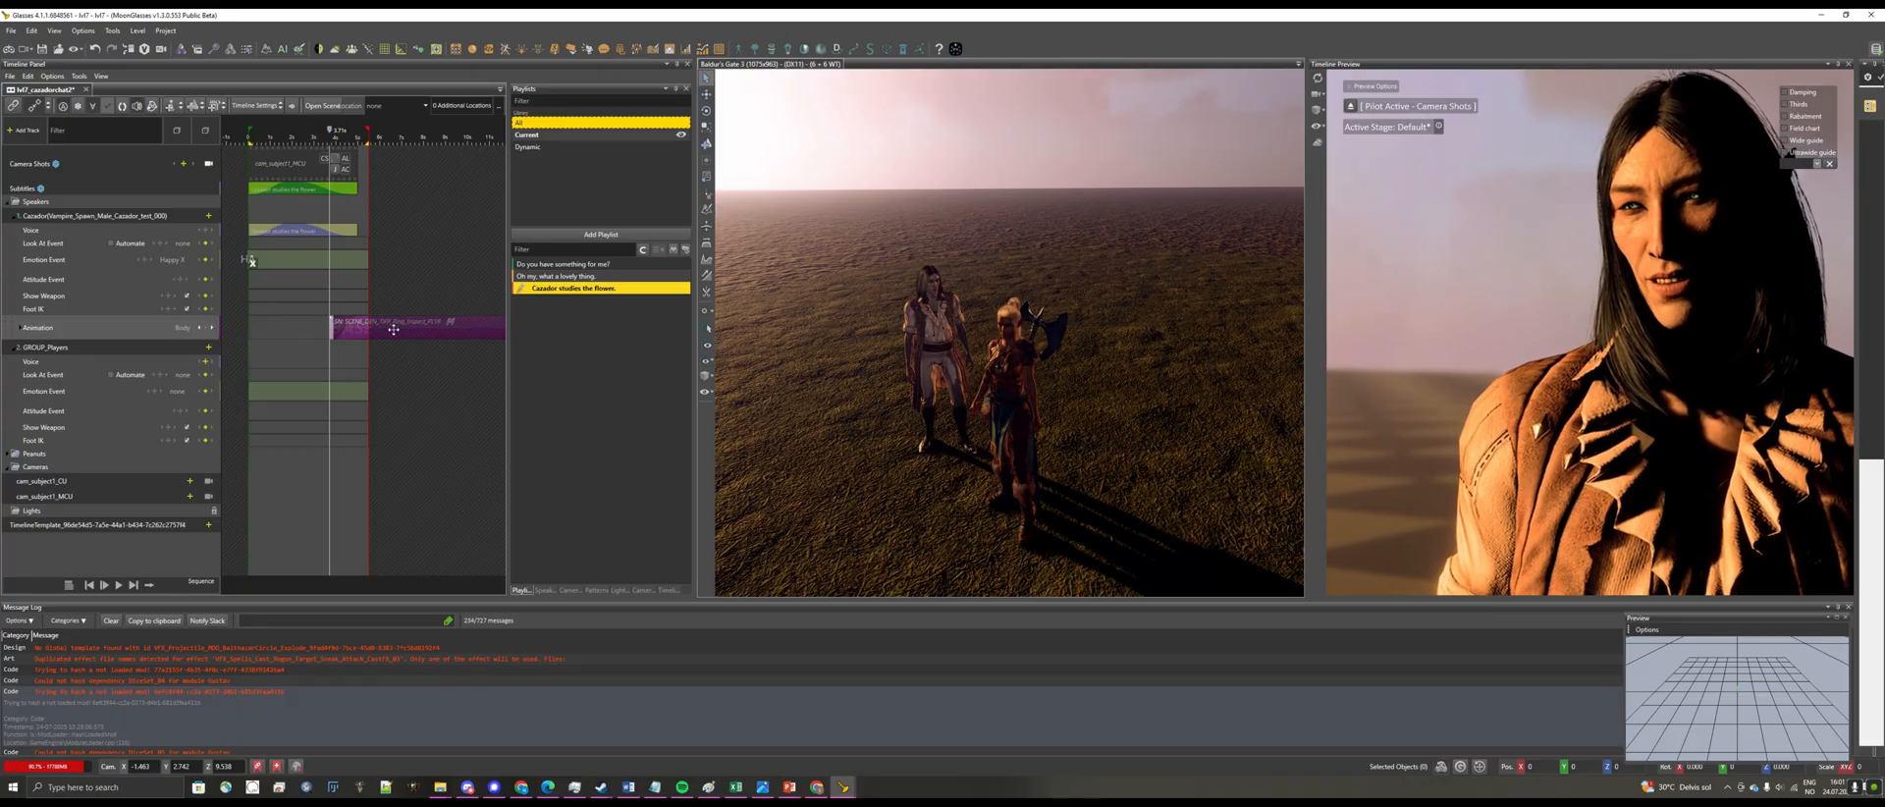
pyautogui.moveTo(393, 330); pyautogui.dragTo(318, 325)
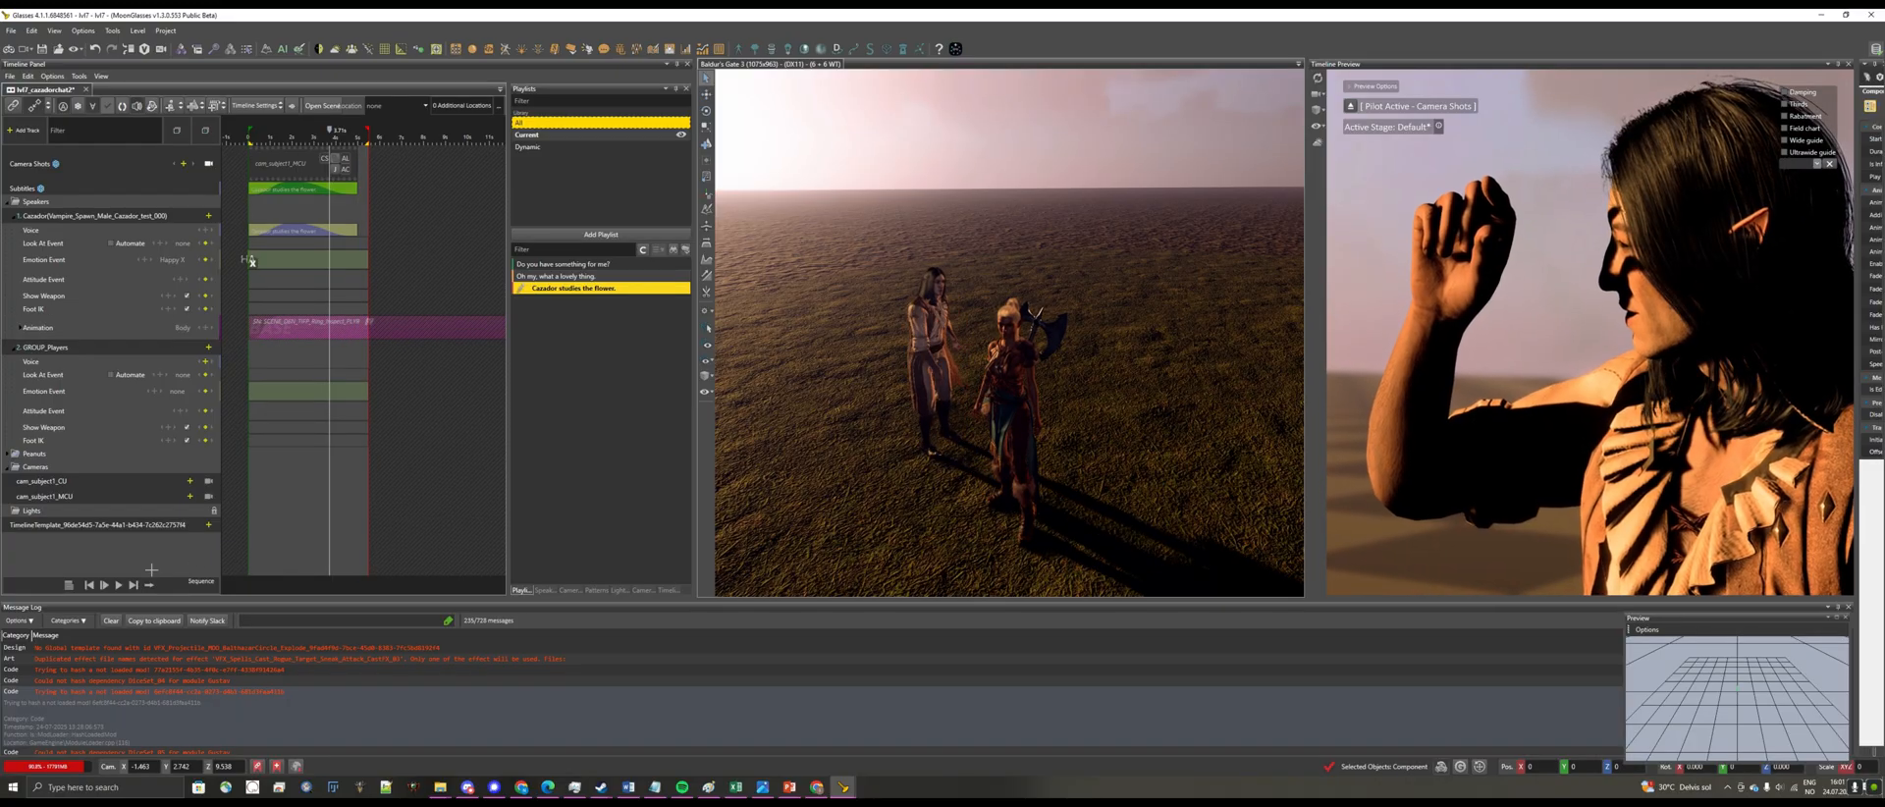
# Play the timeline from the start to review Cazador's trimmed body animation, pausing at the end of the line
pyautogui.click(91, 585)
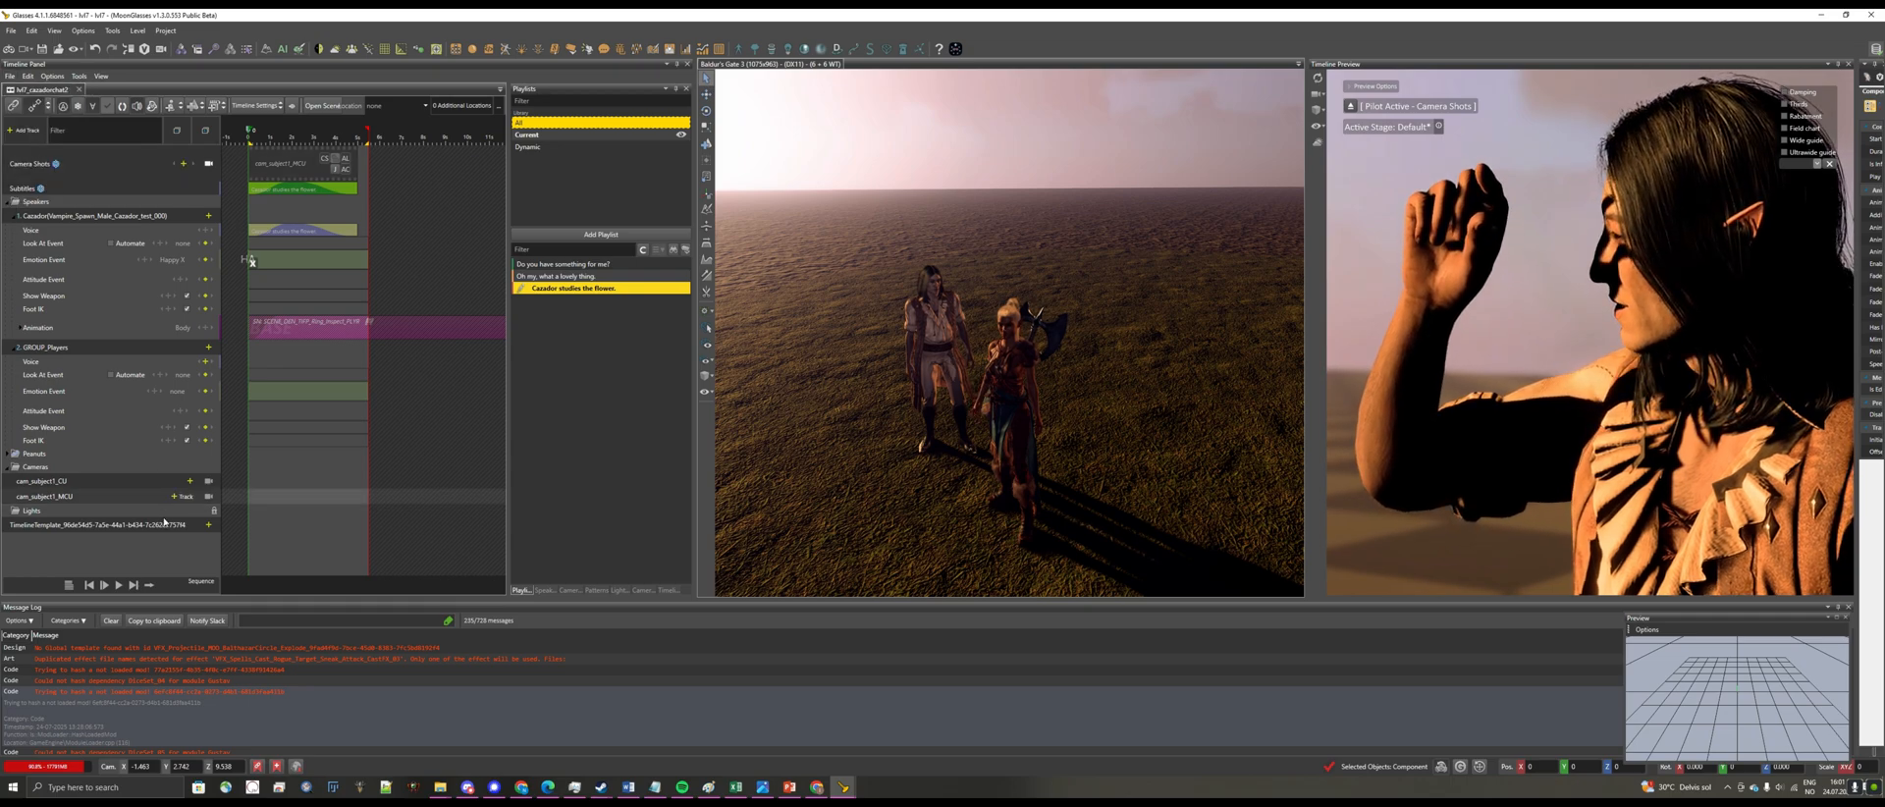
pyautogui.click(119, 585)
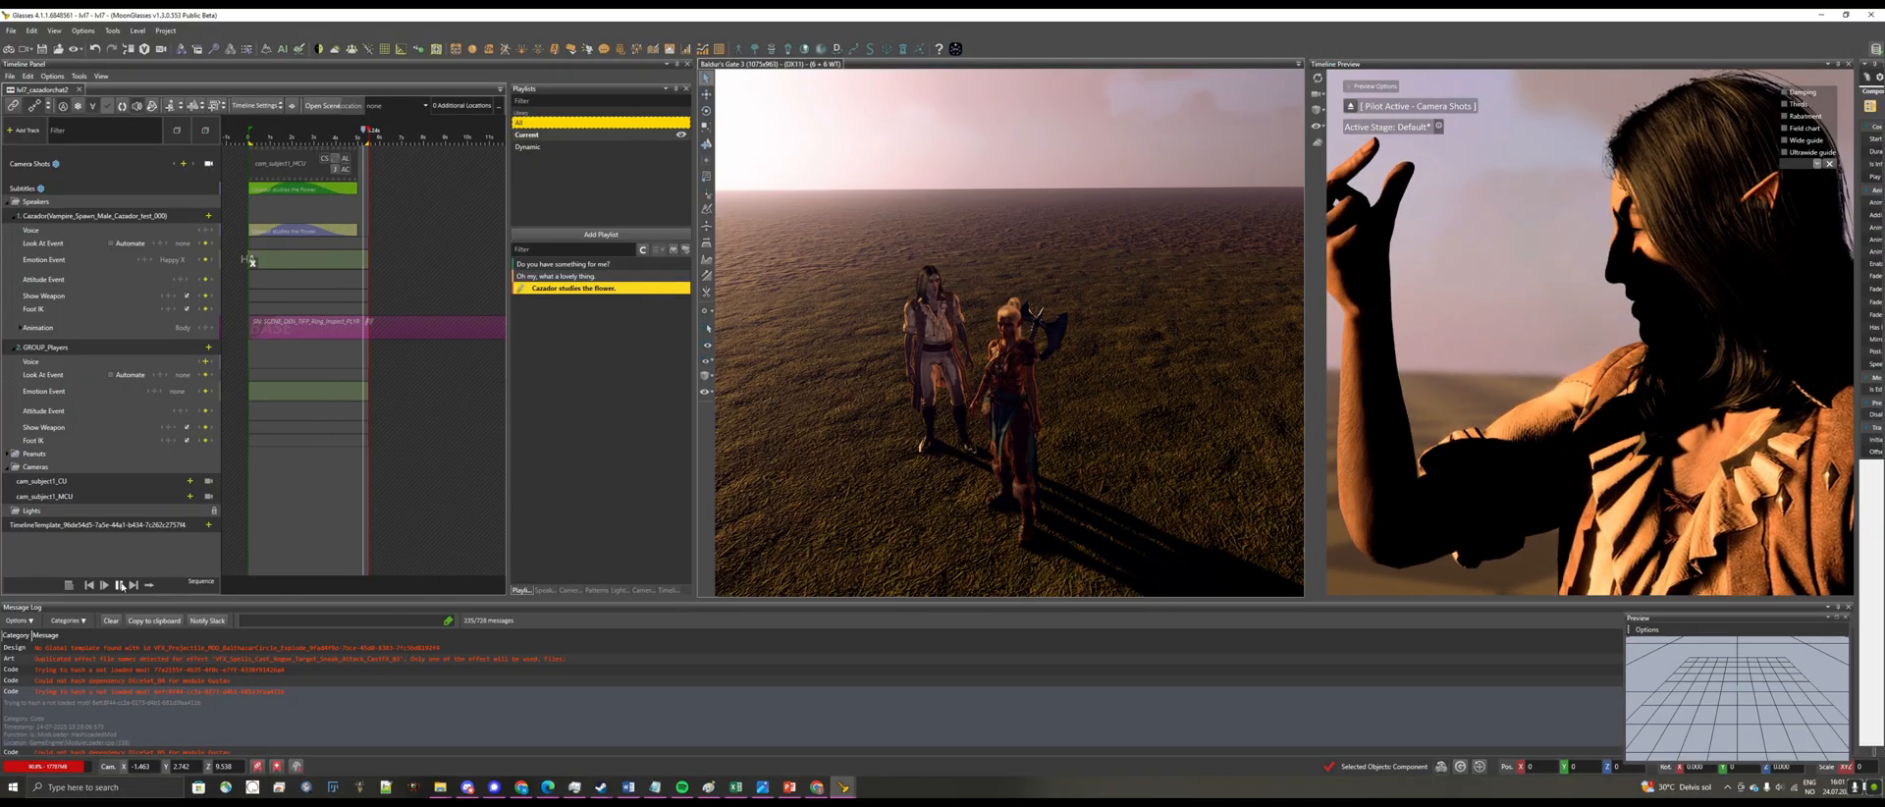
pyautogui.click(120, 585)
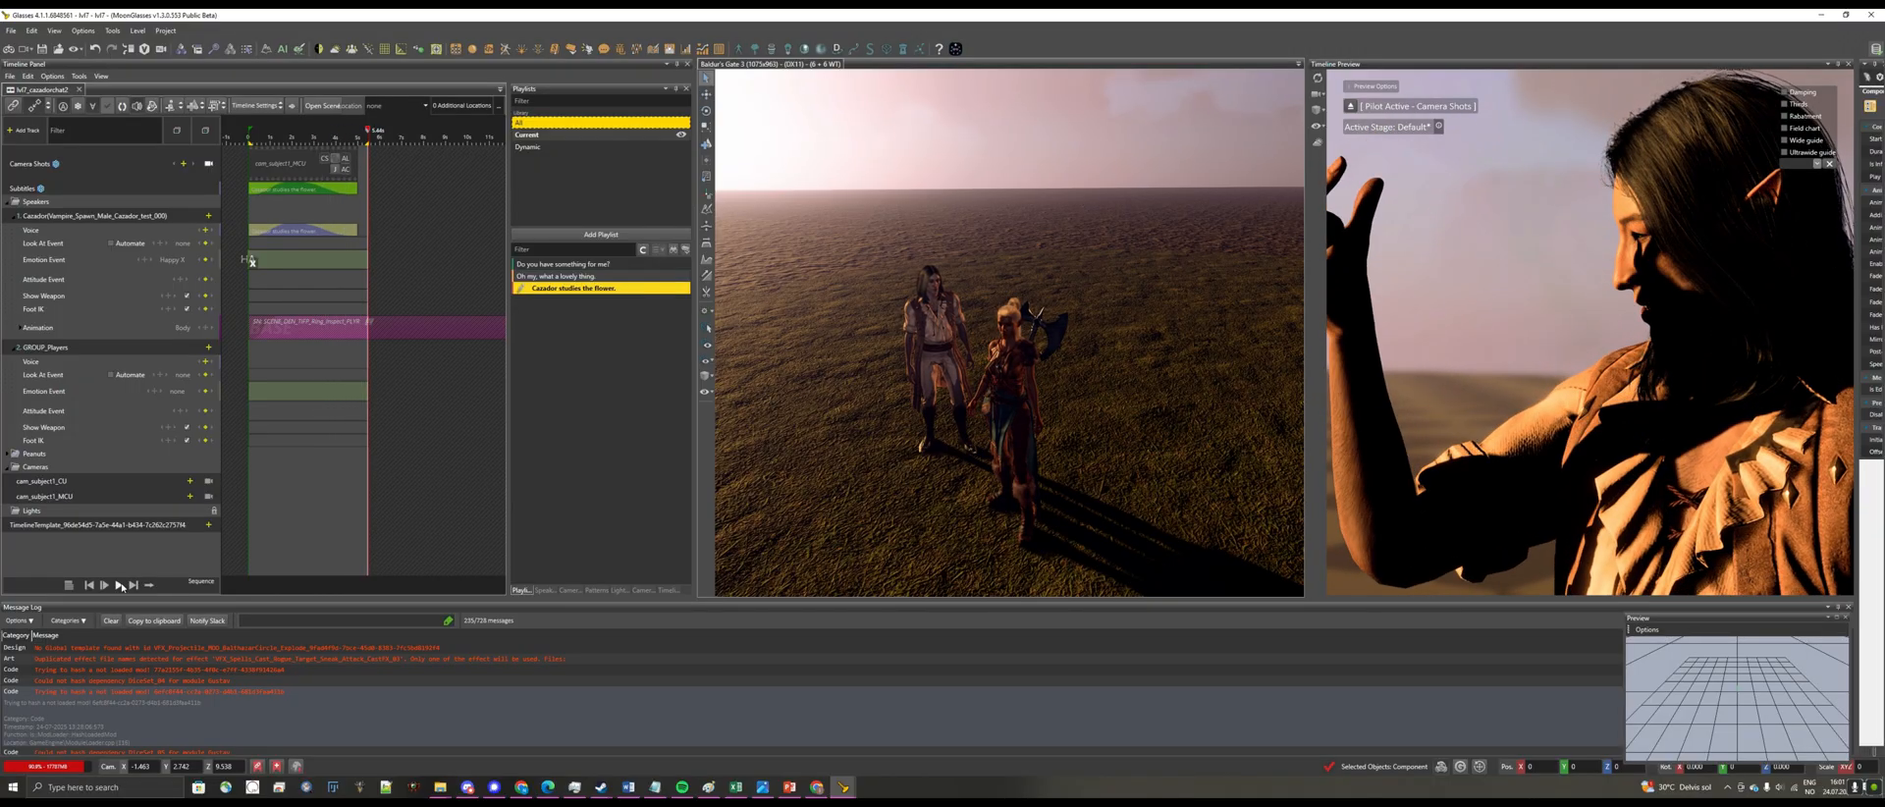
# Examine the properties of Cazador's body animation clip, including its play start offset
pyautogui.rightClick(402, 331)
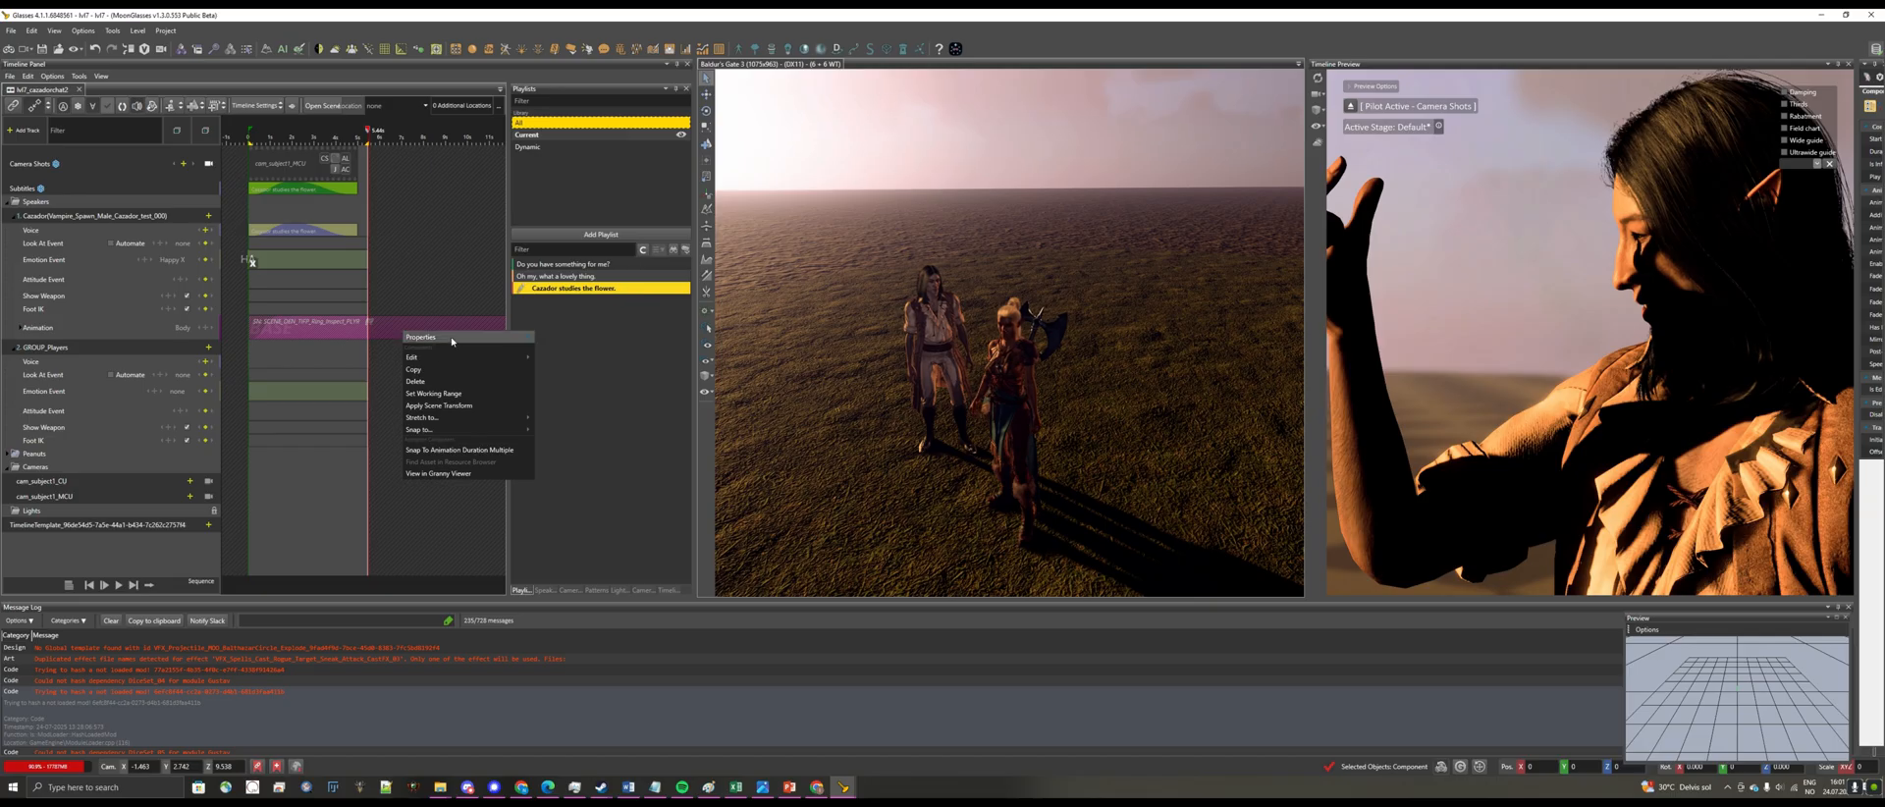
pyautogui.moveTo(460, 341)
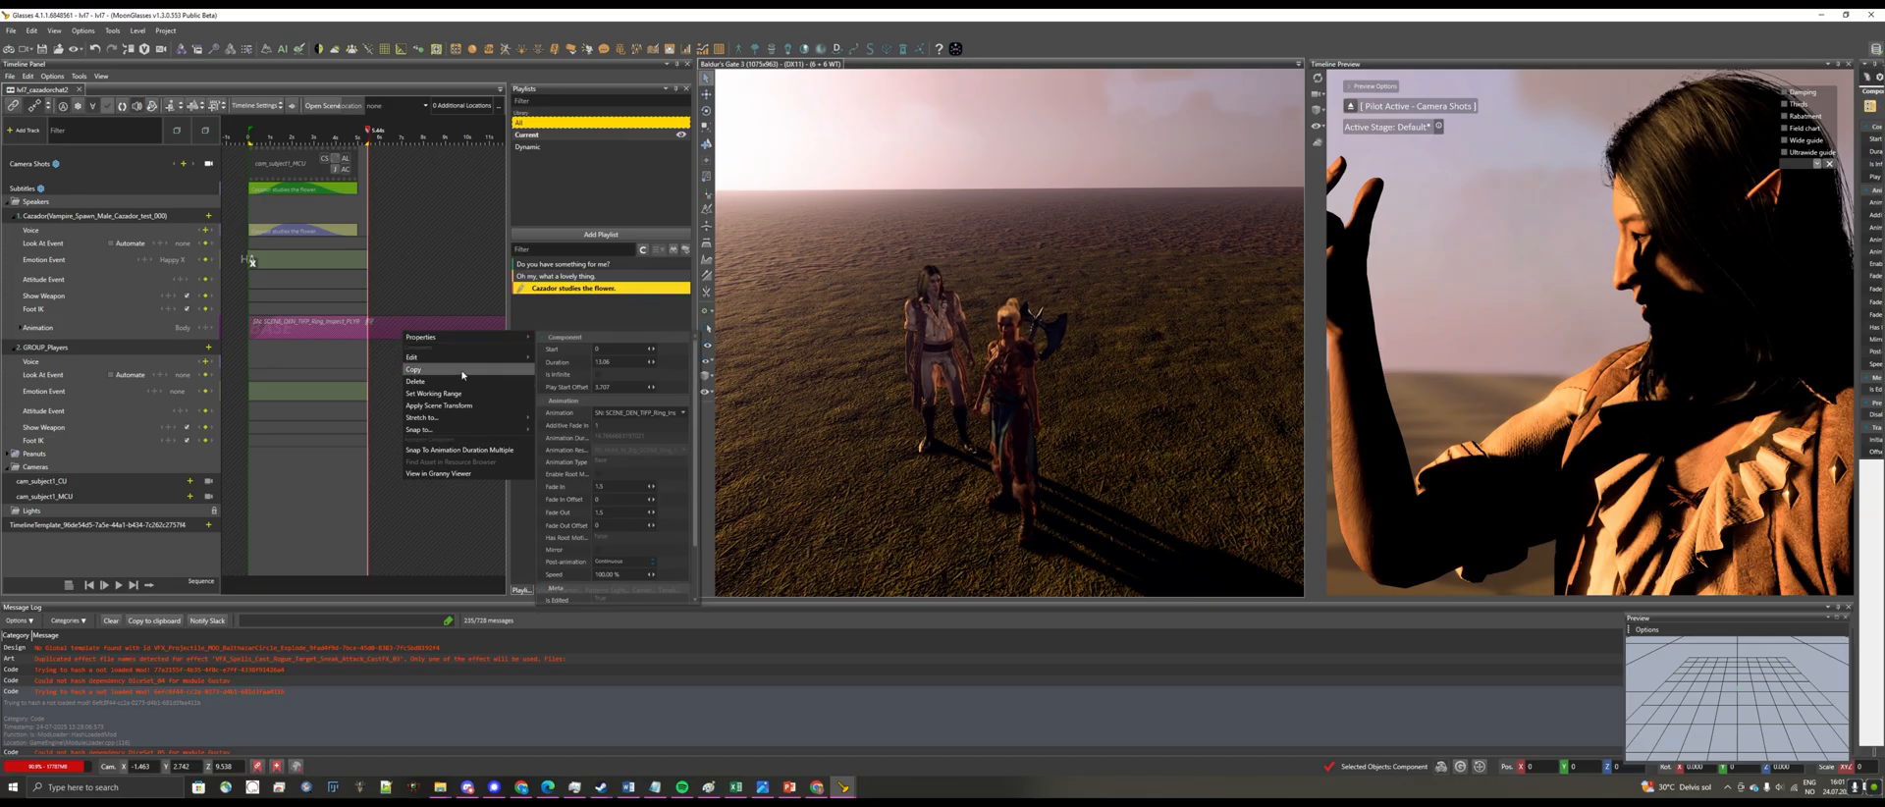
pyautogui.click(559, 359)
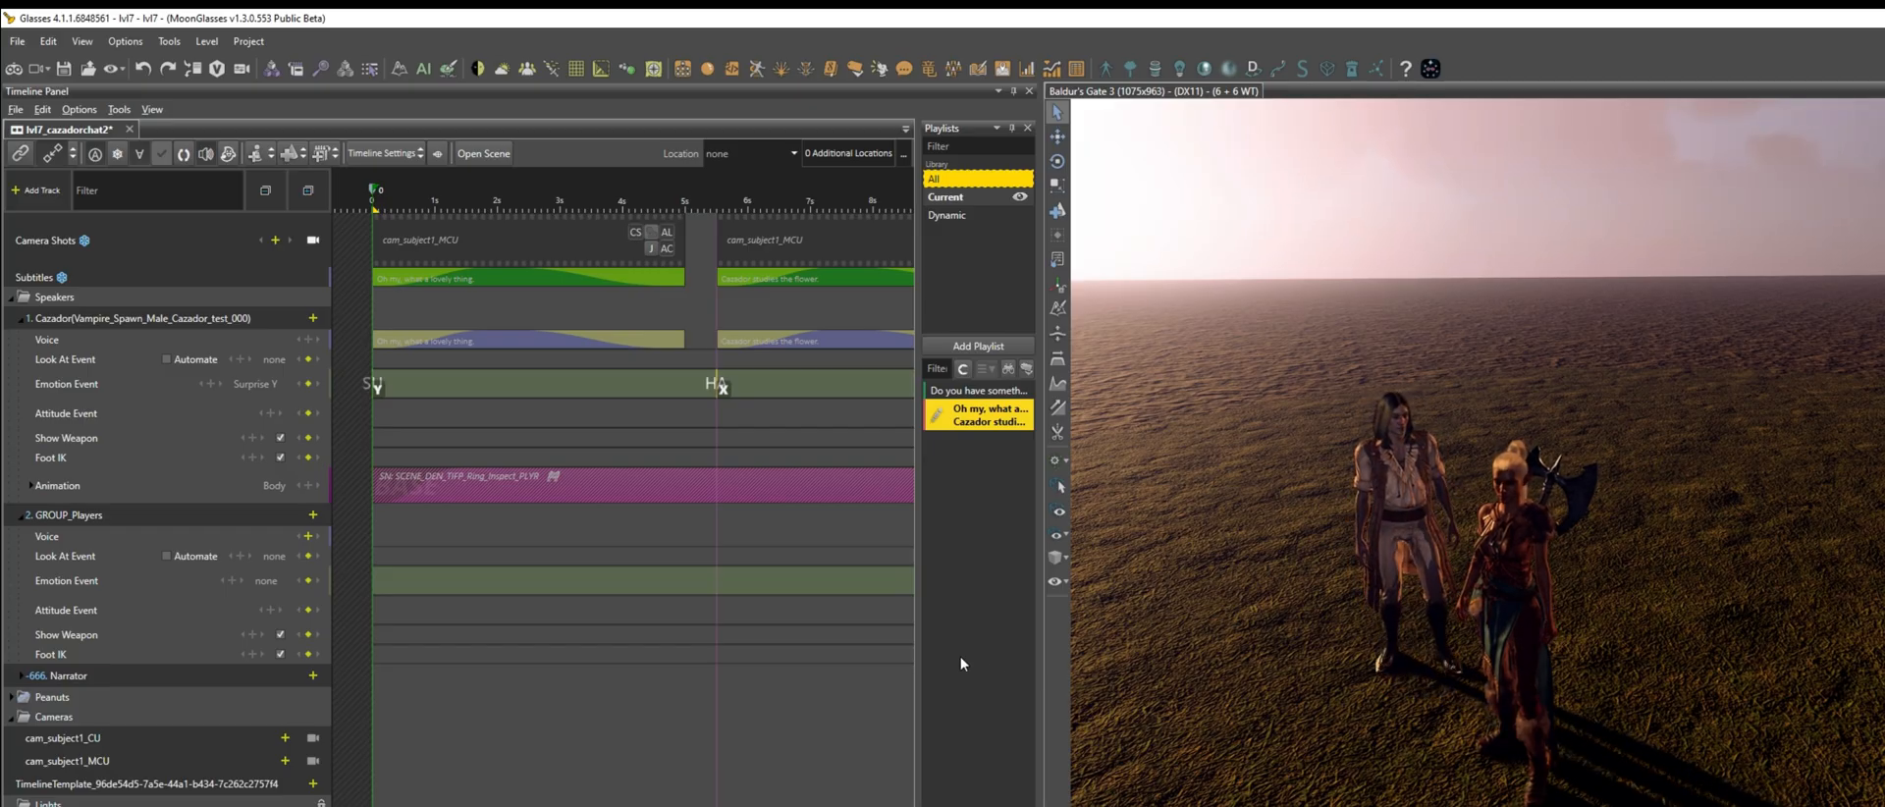
# Widen the playlist area to read the grouped lines, and narrow it again to show more of the timeline
pyautogui.moveTo(776, 634); pyautogui.dragTo(743, 628)
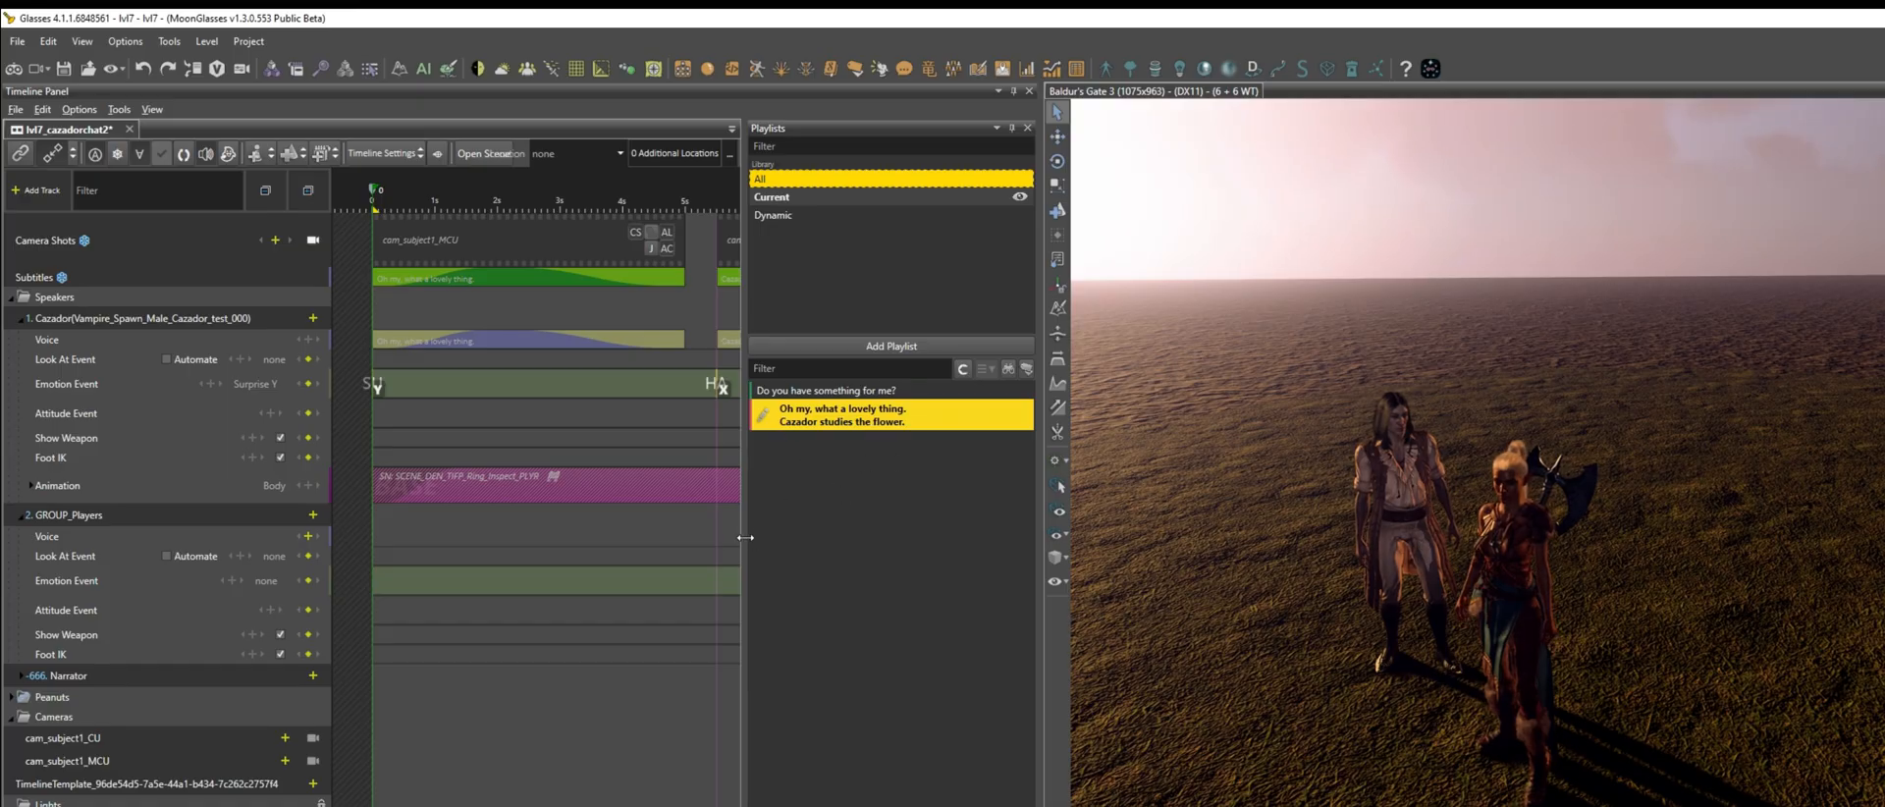
pyautogui.moveTo(1004, 613); pyautogui.dragTo(1003, 613)
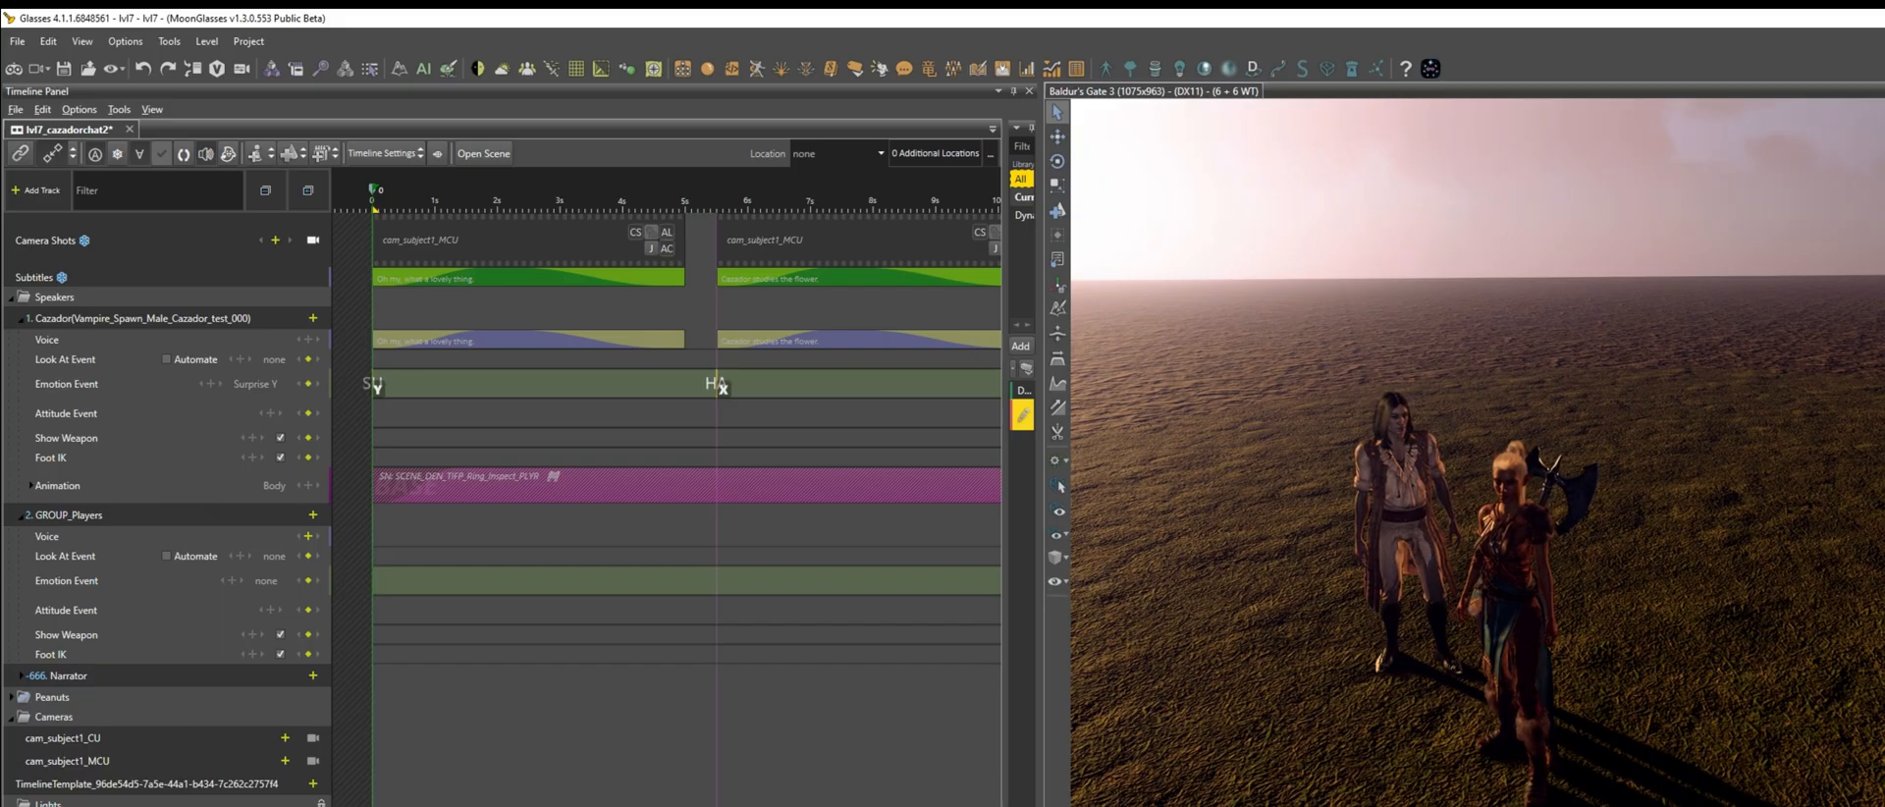
# Switch to the Dialog Editor, check the End Node and Allow Grouping properties of the Answer nodes, and return to the timeline
pyautogui.hotkey('alt', 'Tab')
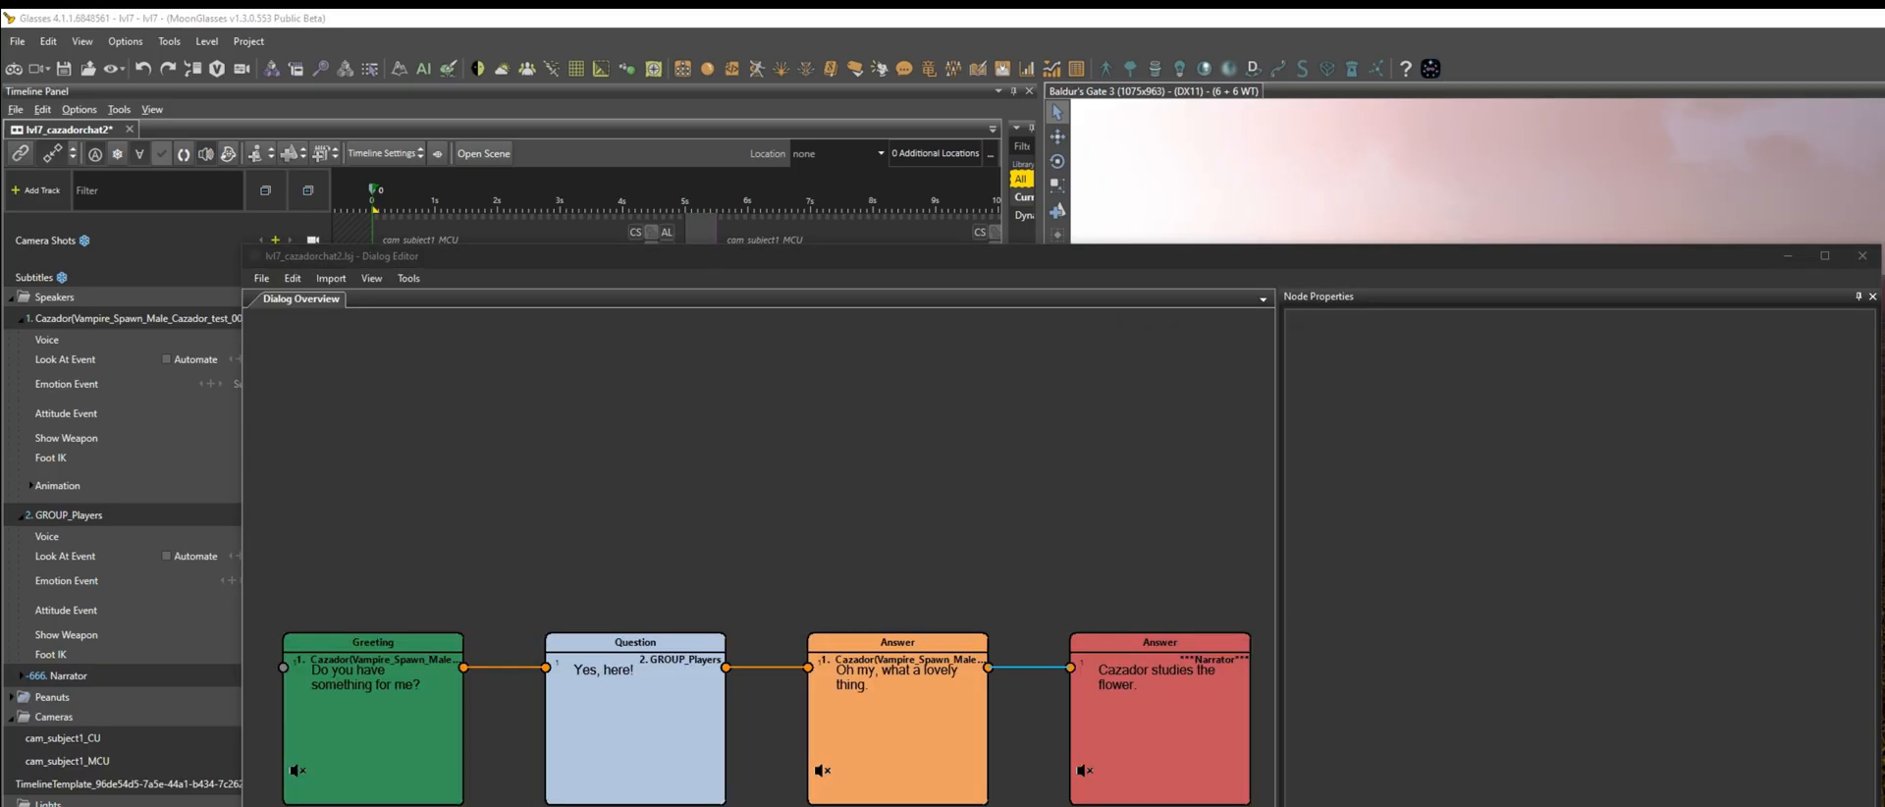
pyautogui.click(962, 736)
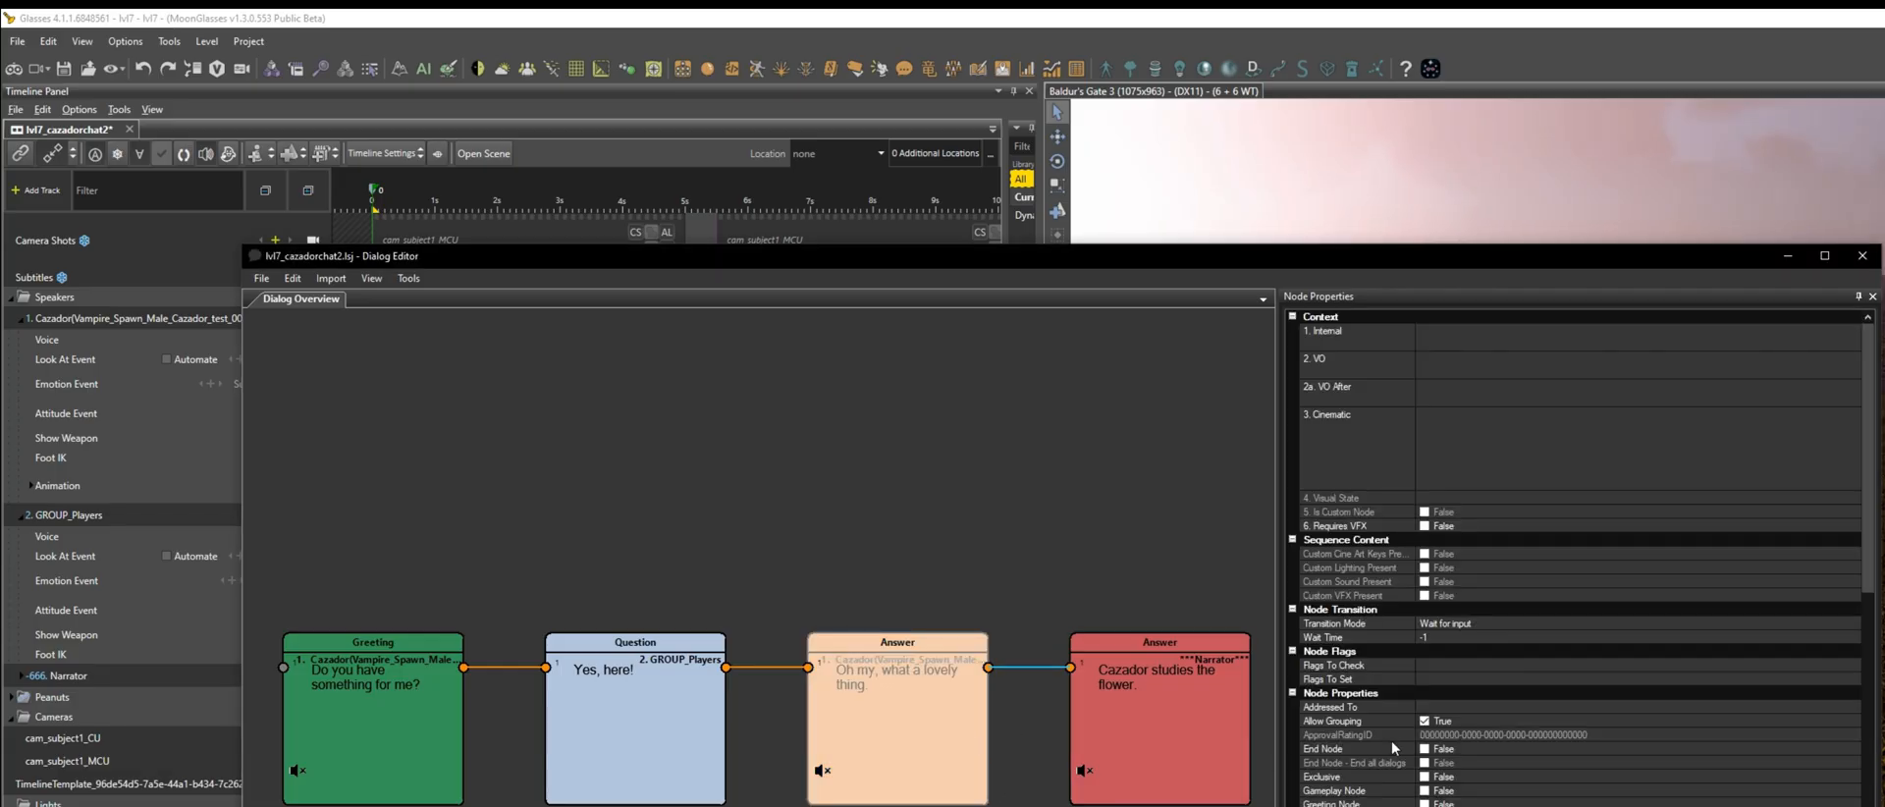
pyautogui.click(1425, 748)
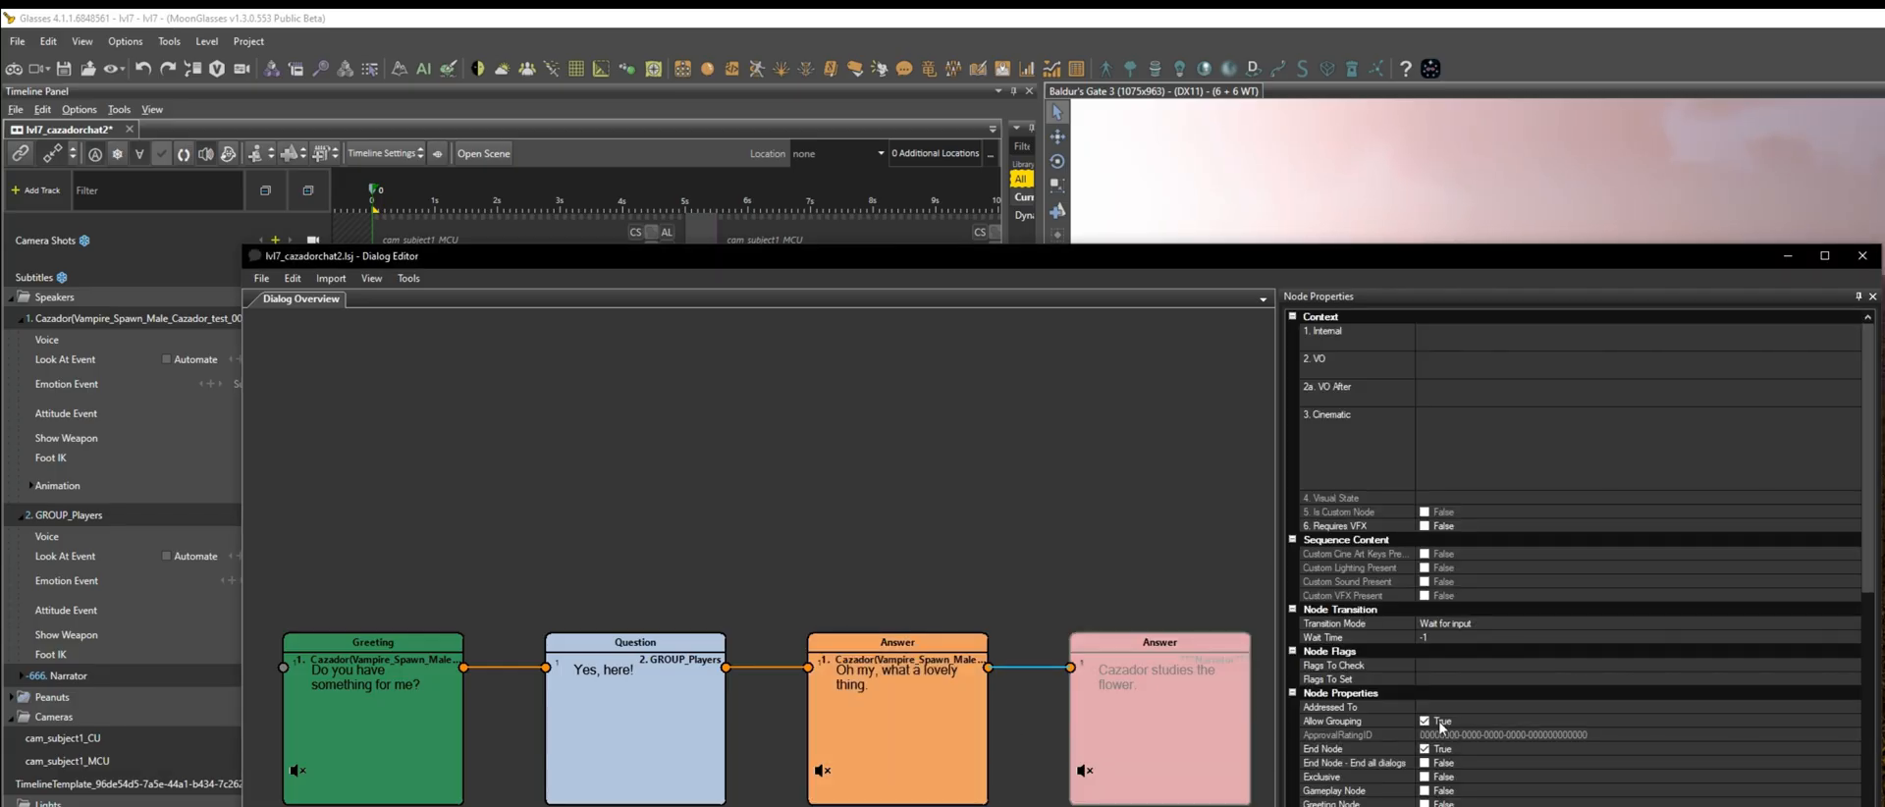
pyautogui.click(701, 16)
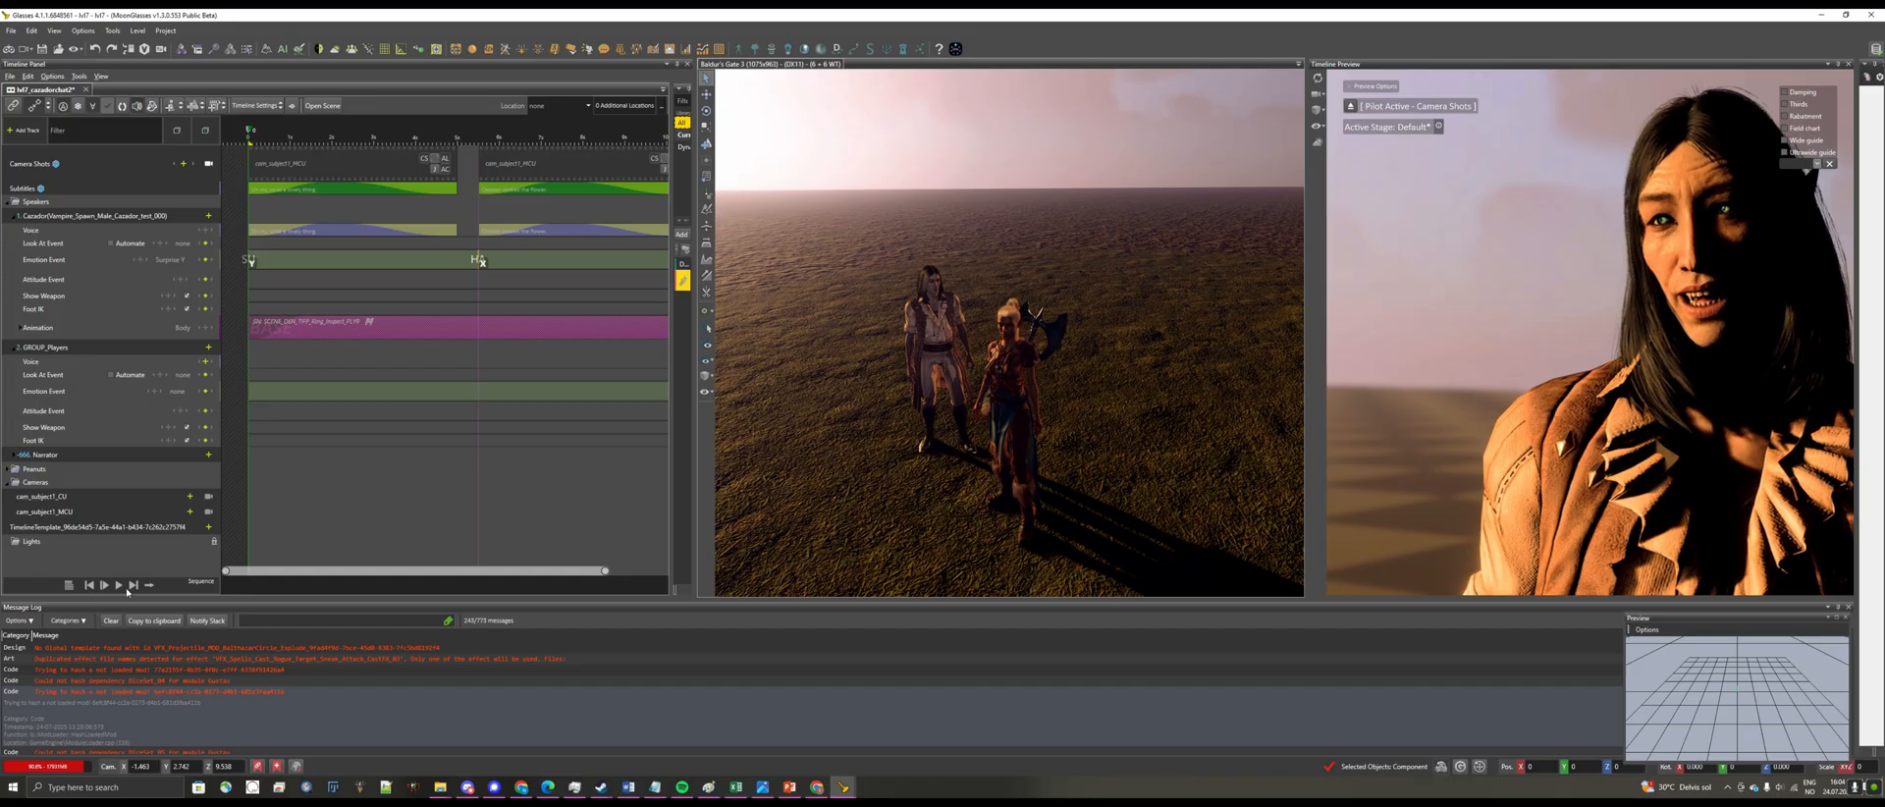
# Play back the grouped lines and move Cazador's Happy X emotion key earlier, to about 1.7 s
pyautogui.click(119, 586)
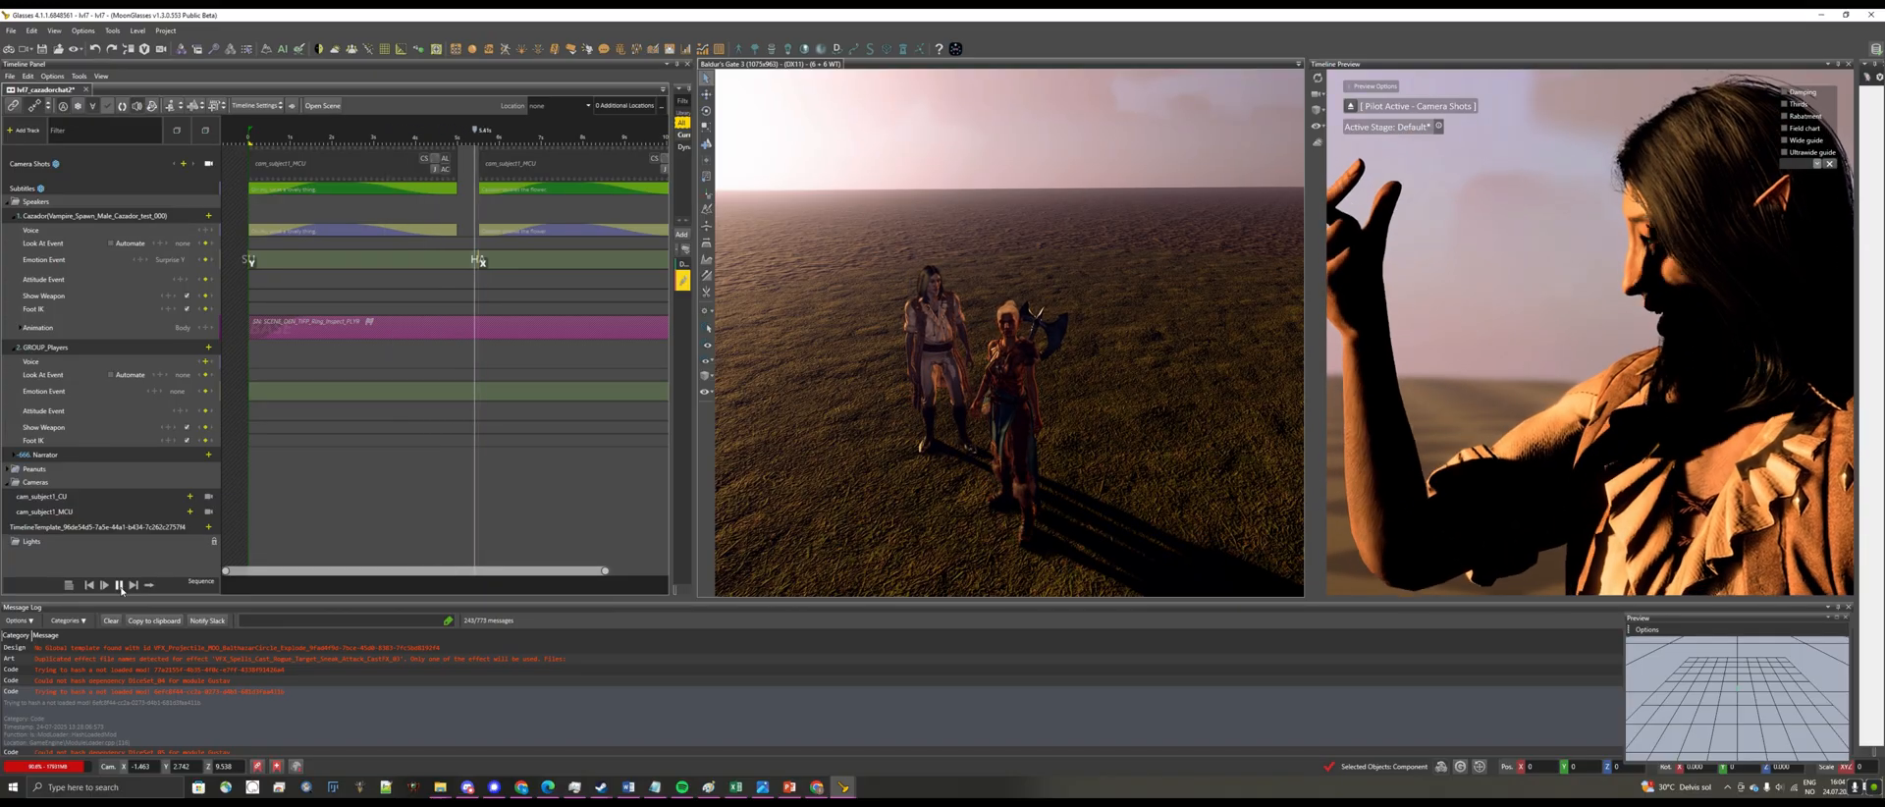
pyautogui.click(119, 585)
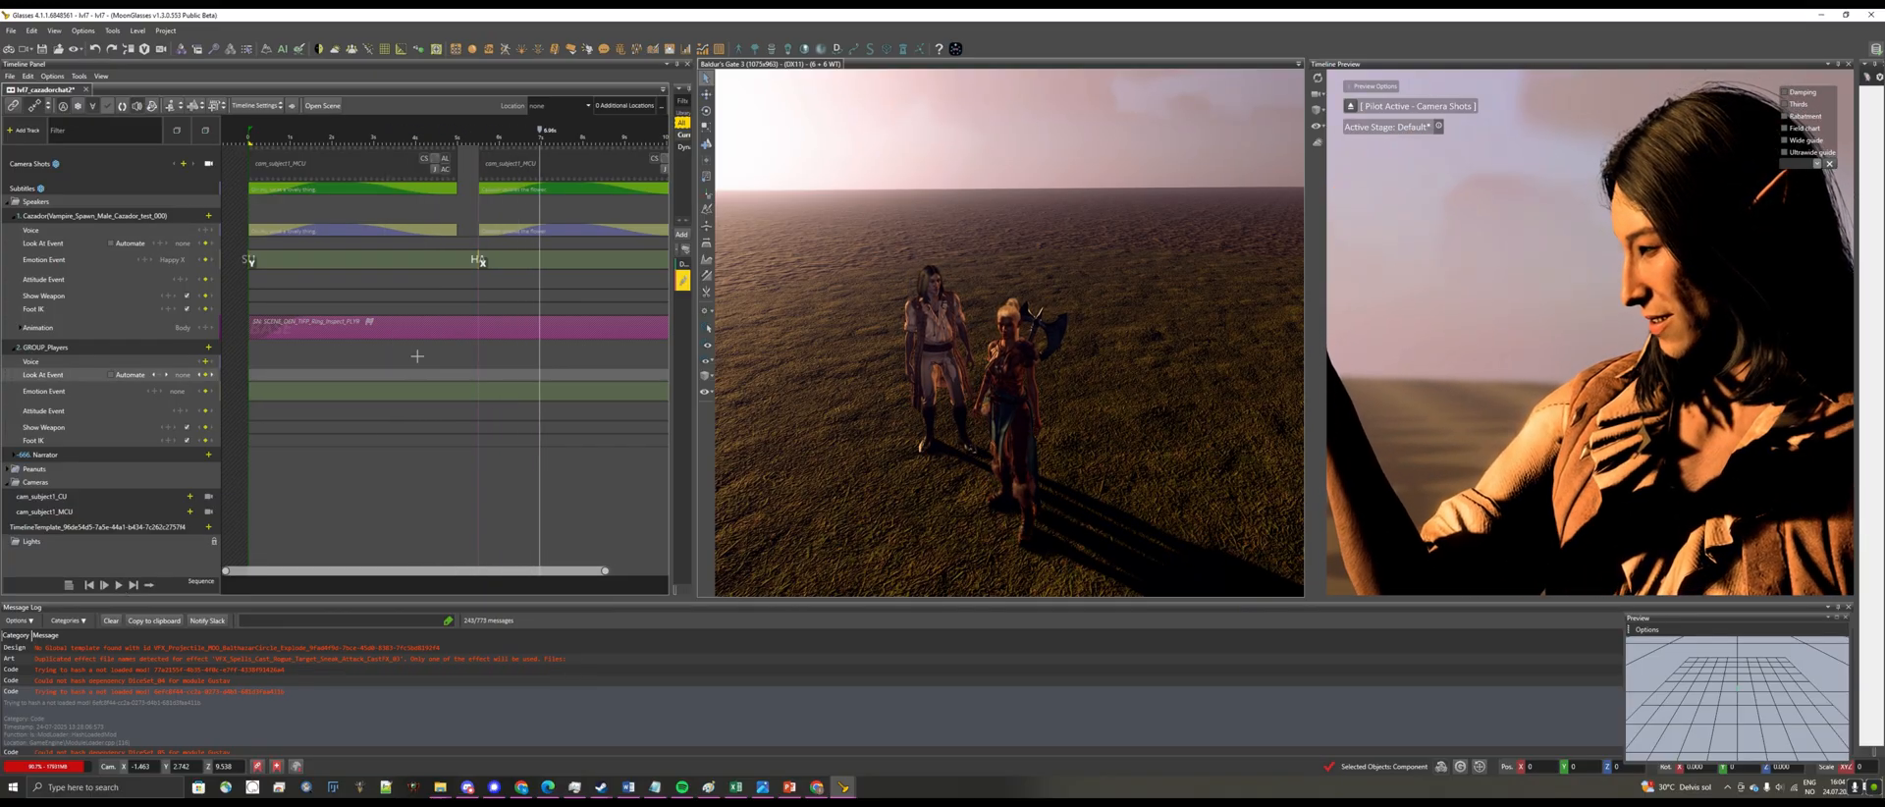
pyautogui.click(482, 259)
pyautogui.click(480, 259)
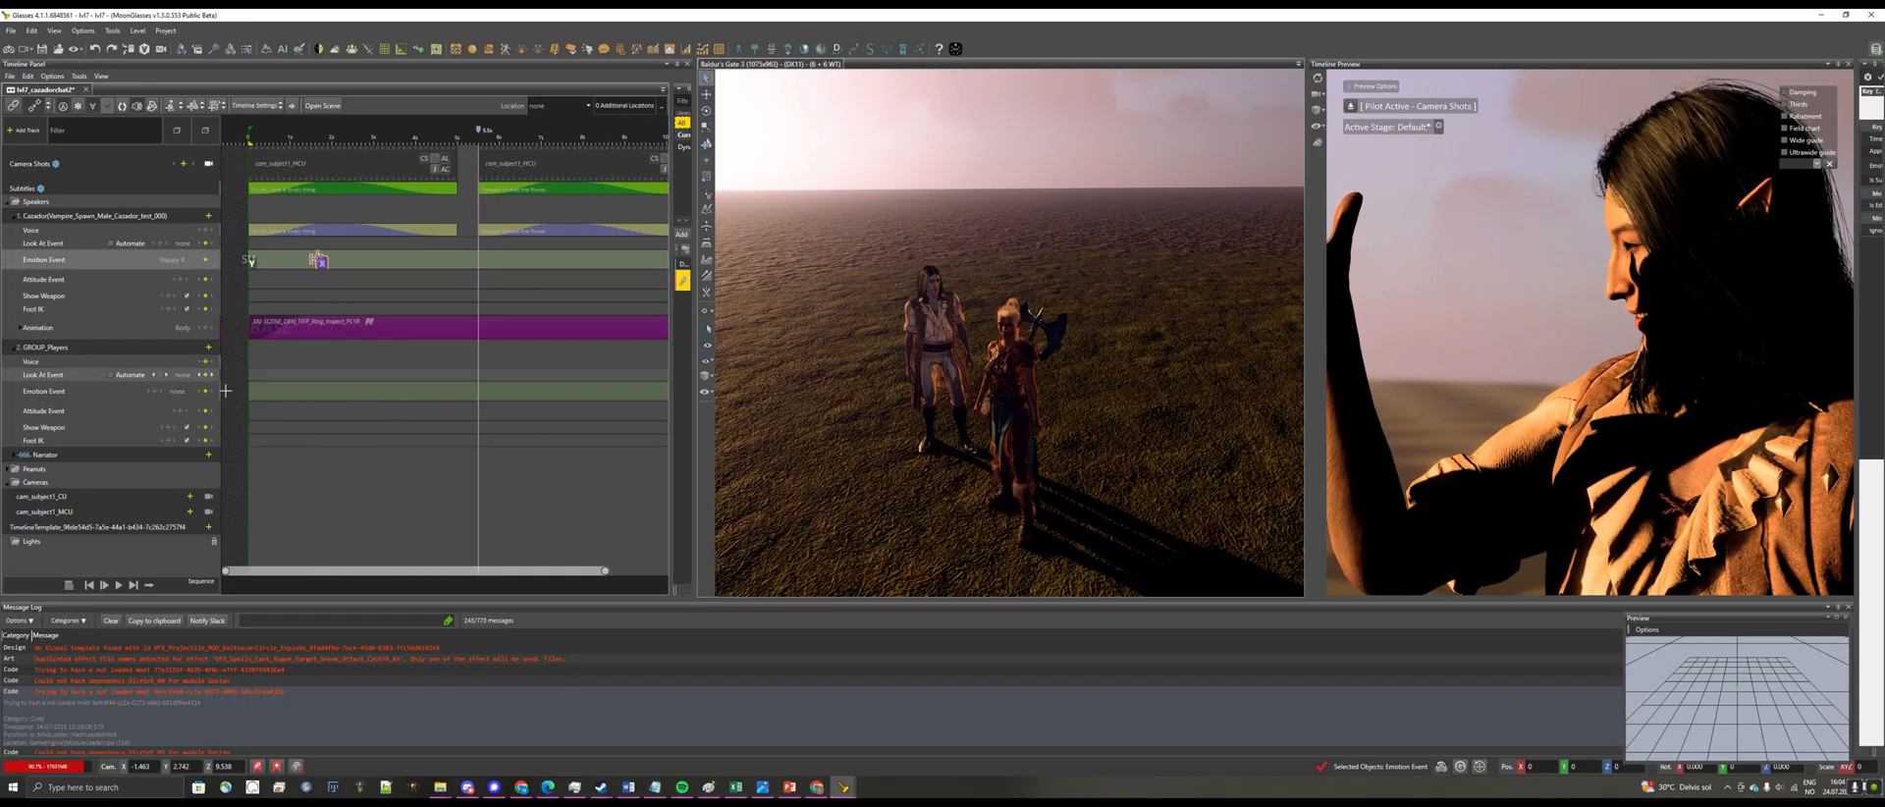
# Replay the grouped lines from the start to check the timing of Cazador's emotion change
pyautogui.click(89, 585)
pyautogui.click(119, 585)
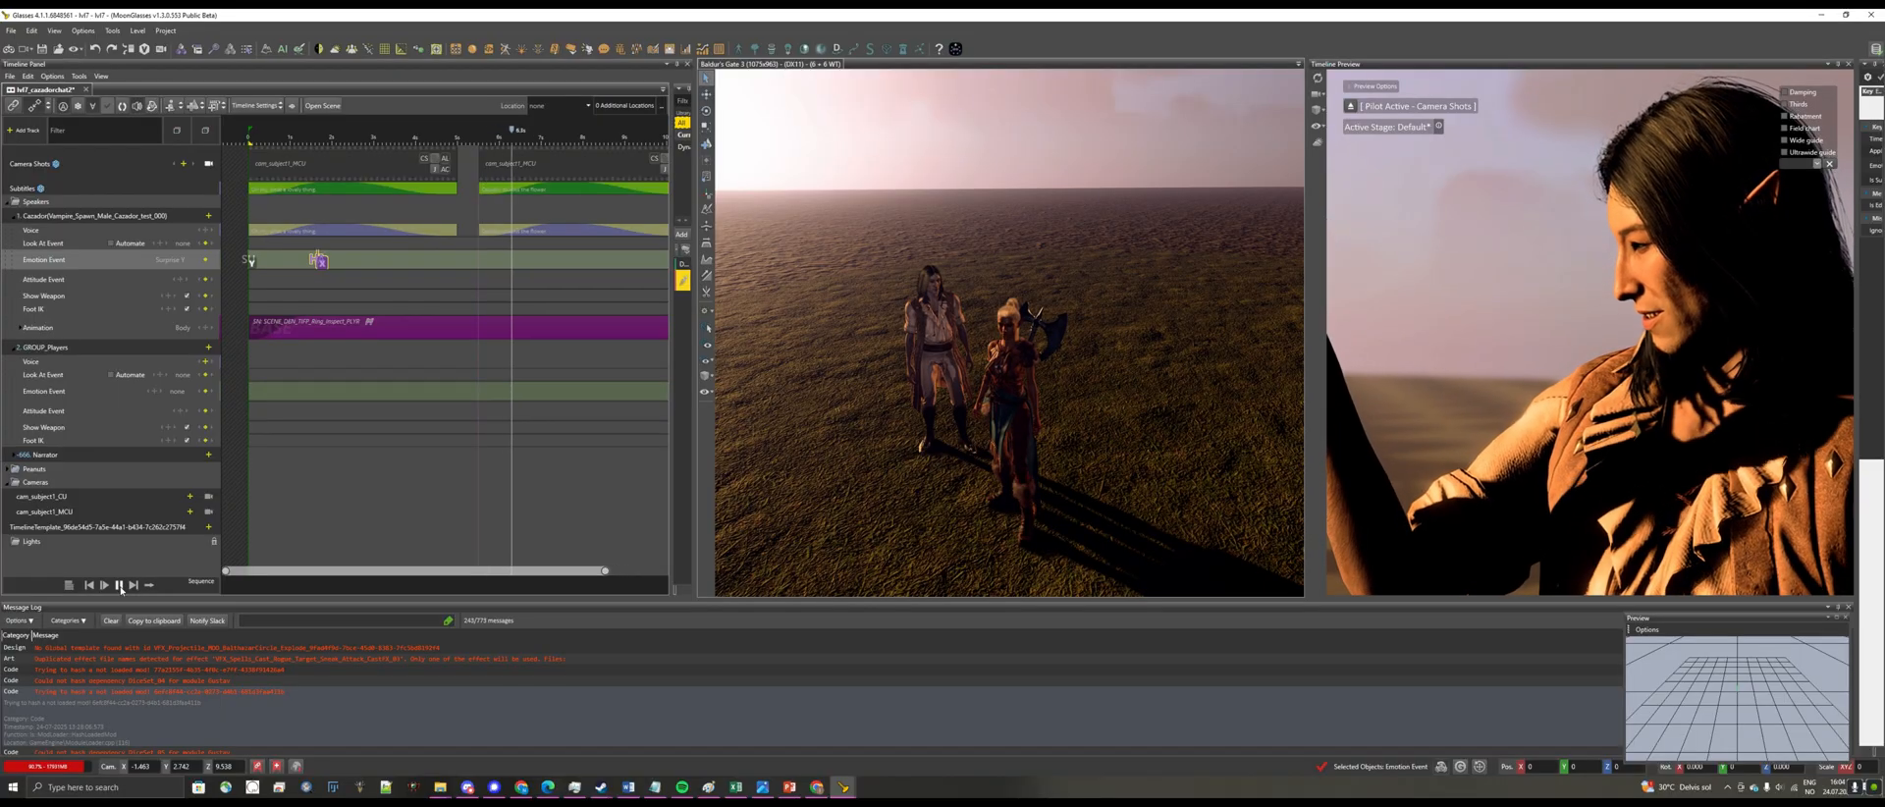
pyautogui.click(119, 585)
# Add a Transform track to the flower's timeline template, expand its Translate channels and move its Parent Point key to time 0
pyautogui.click(206, 527)
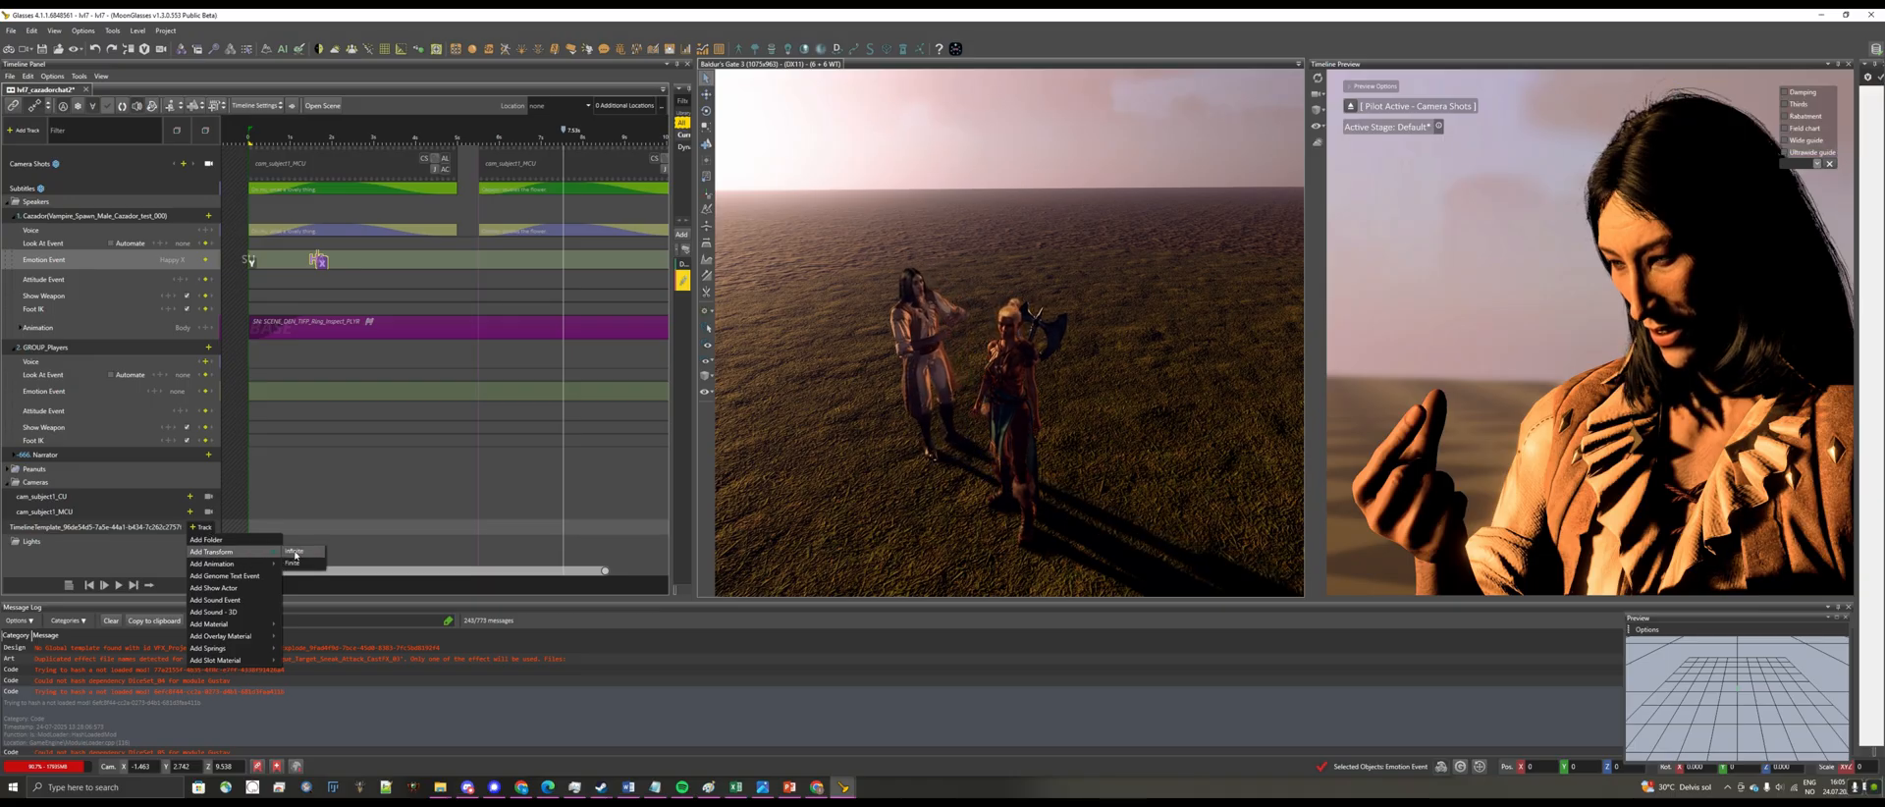
pyautogui.click(295, 553)
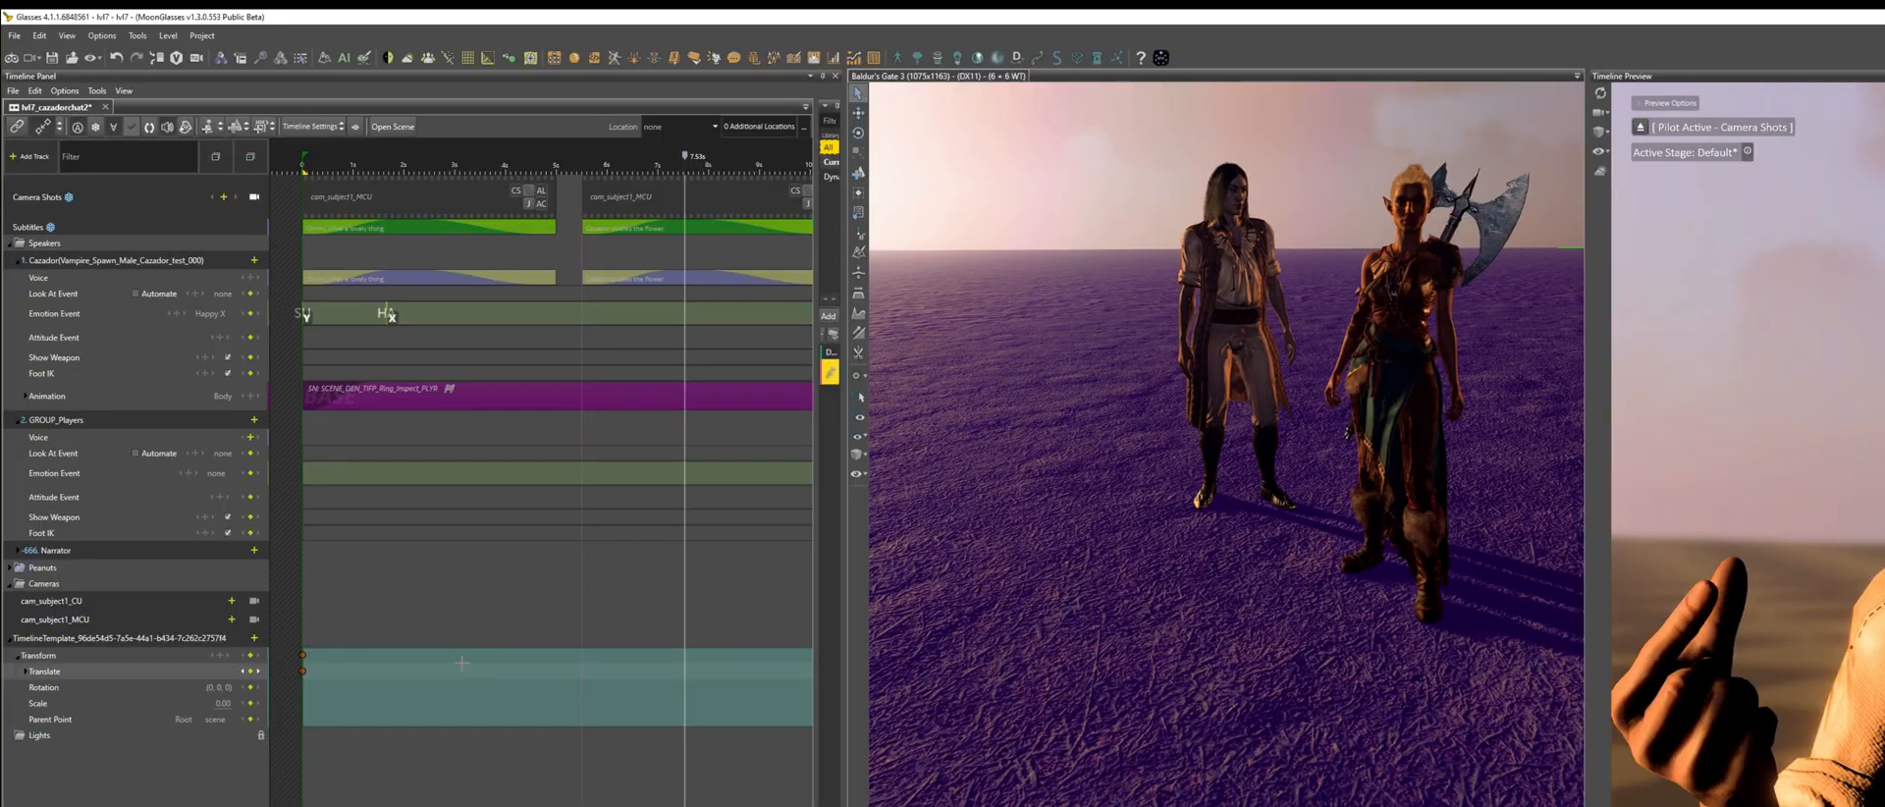
pyautogui.click(25, 672)
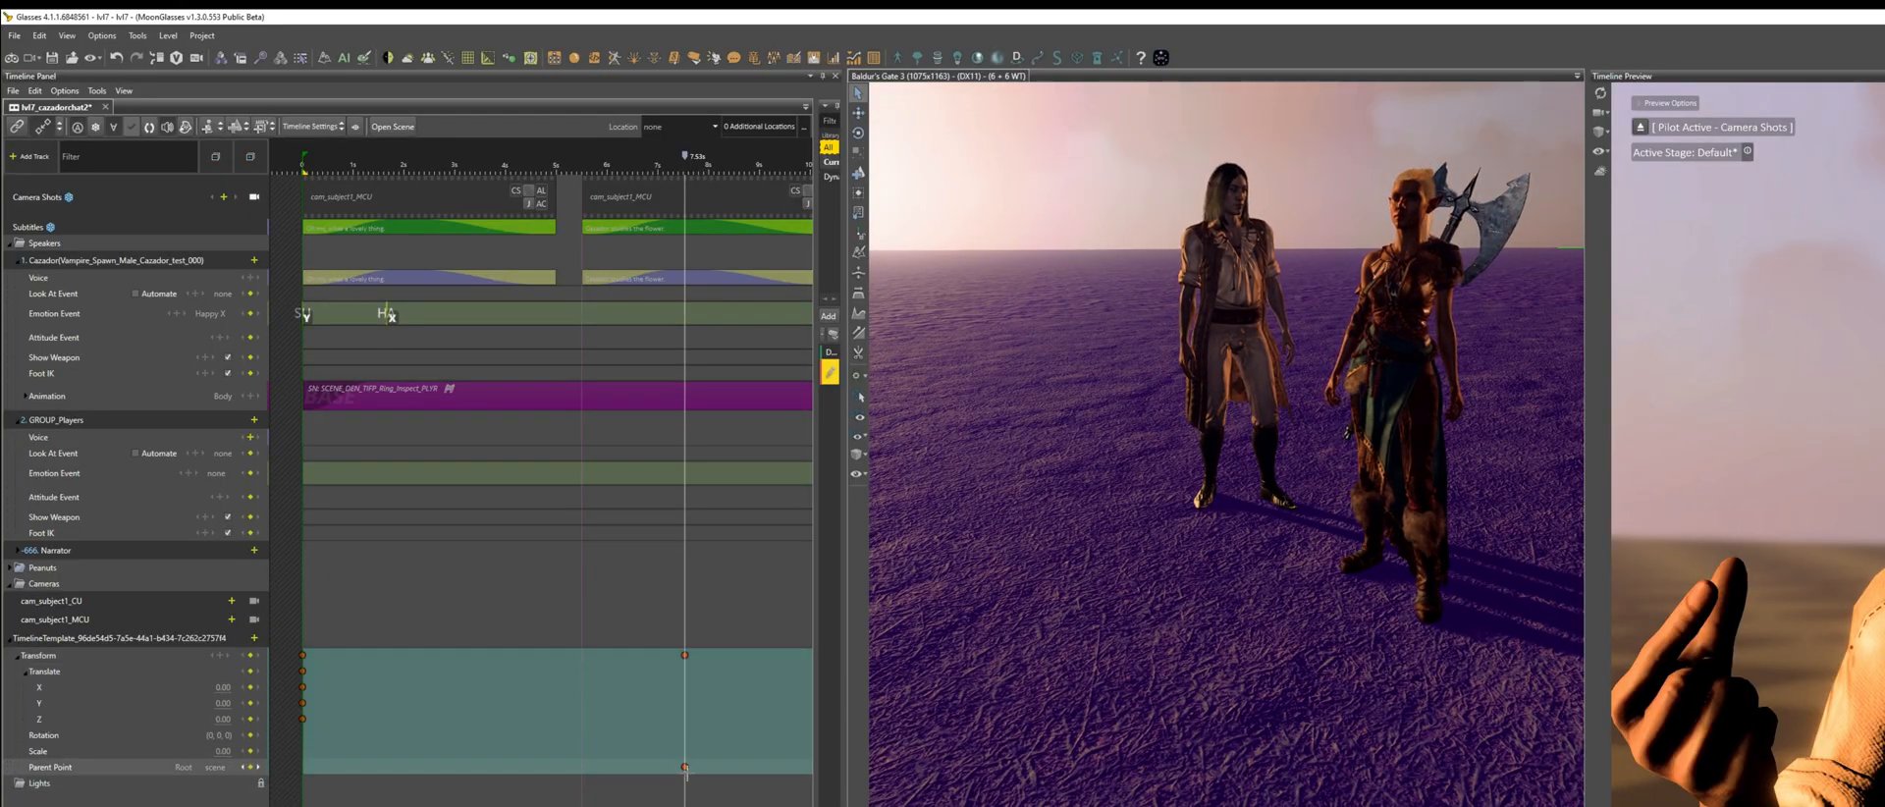
pyautogui.moveTo(684, 767); pyautogui.dragTo(300, 759)
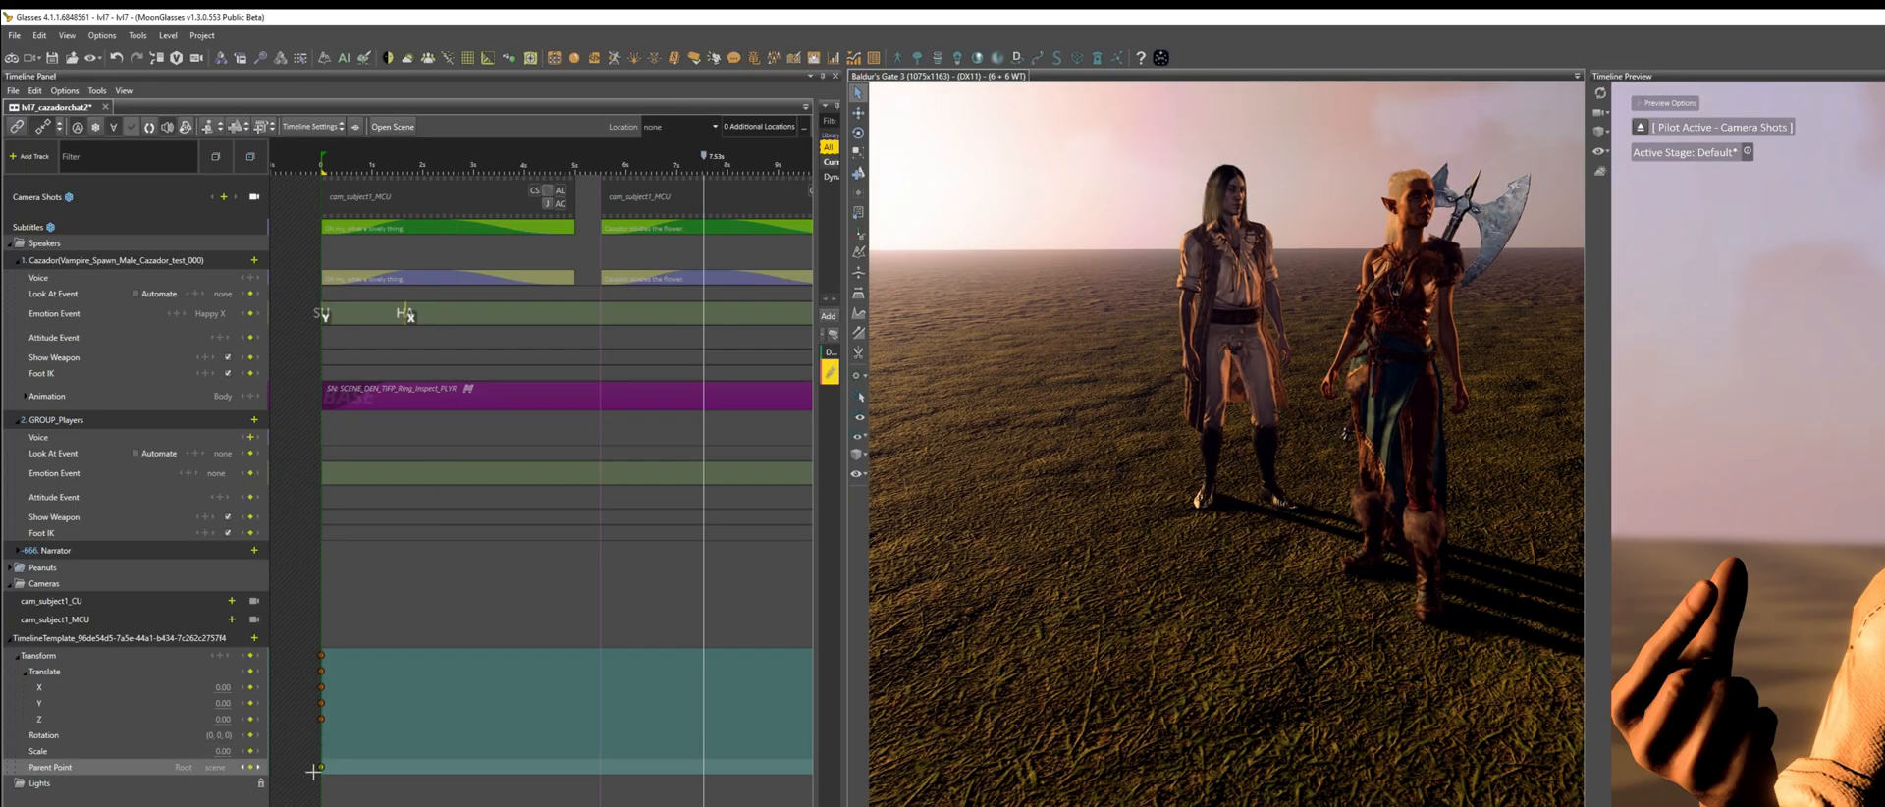
# Set the flower's Parent Point key at time 0 to target the Cazador actor
pyautogui.doubleClick(319, 768)
pyautogui.rightClick(319, 769)
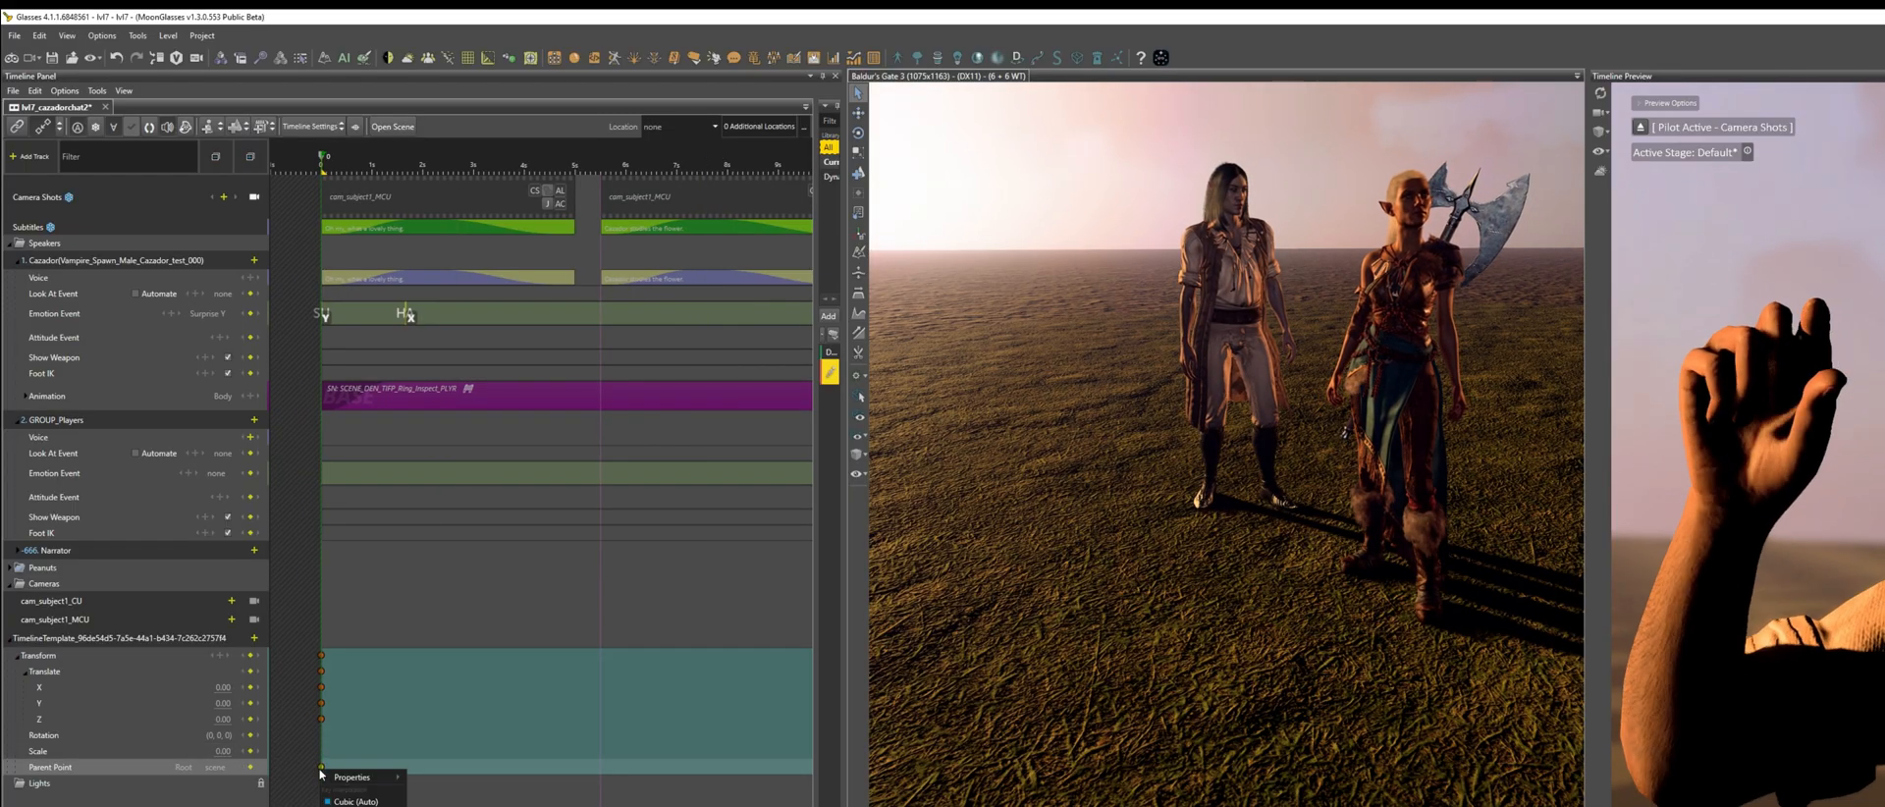
pyautogui.moveTo(344, 777)
pyautogui.click(512, 803)
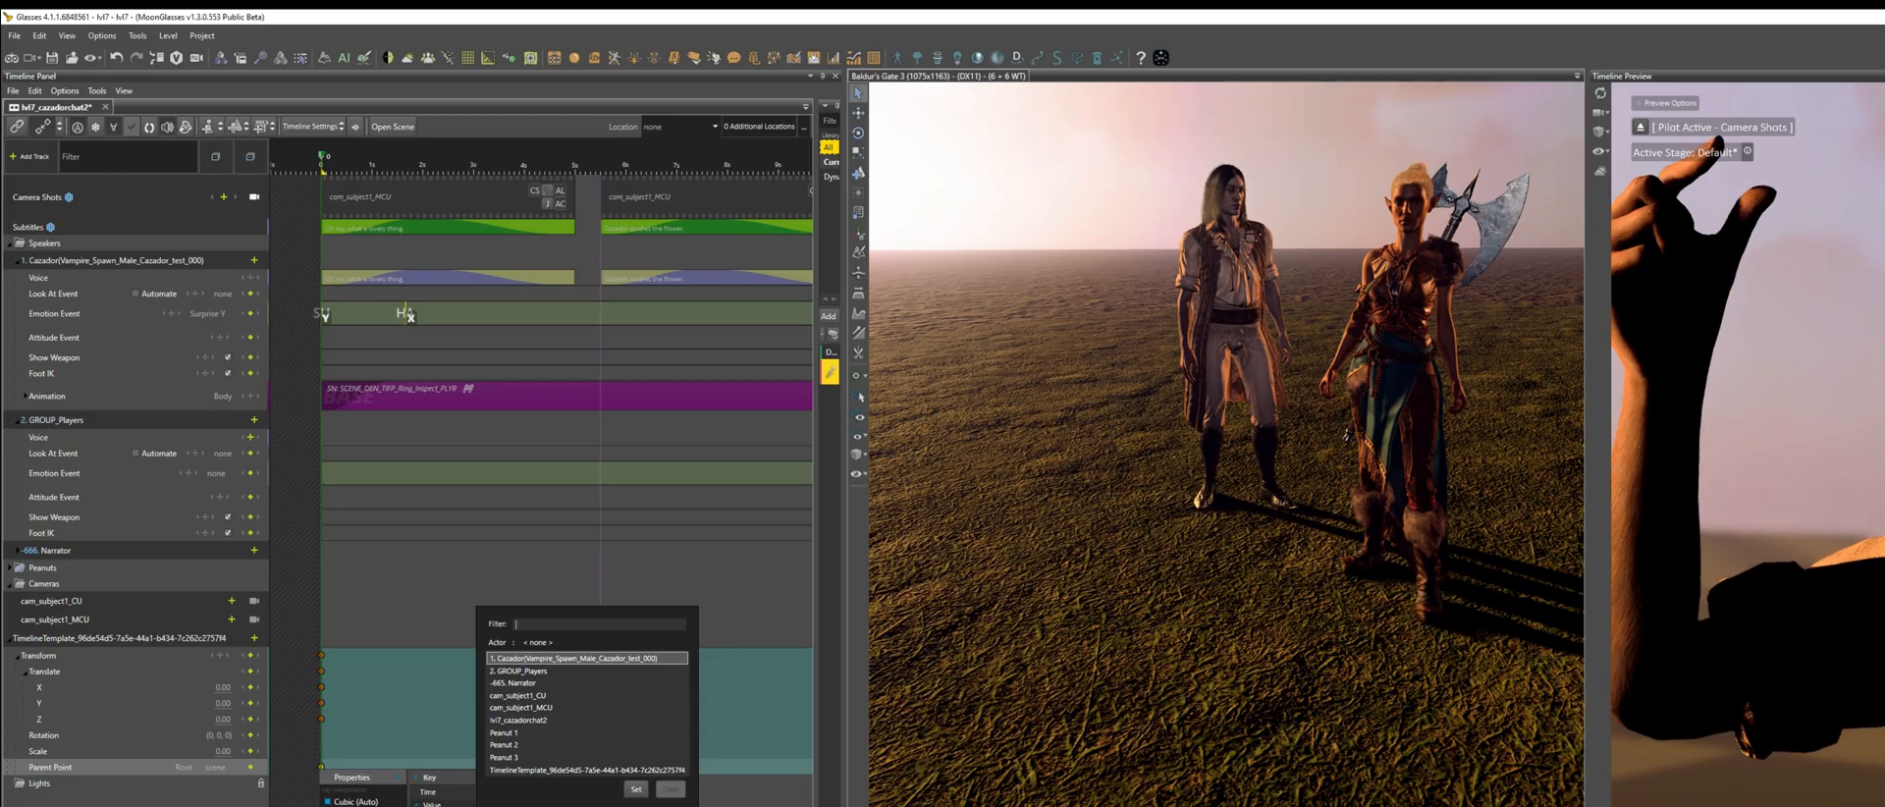
pyautogui.click(583, 660)
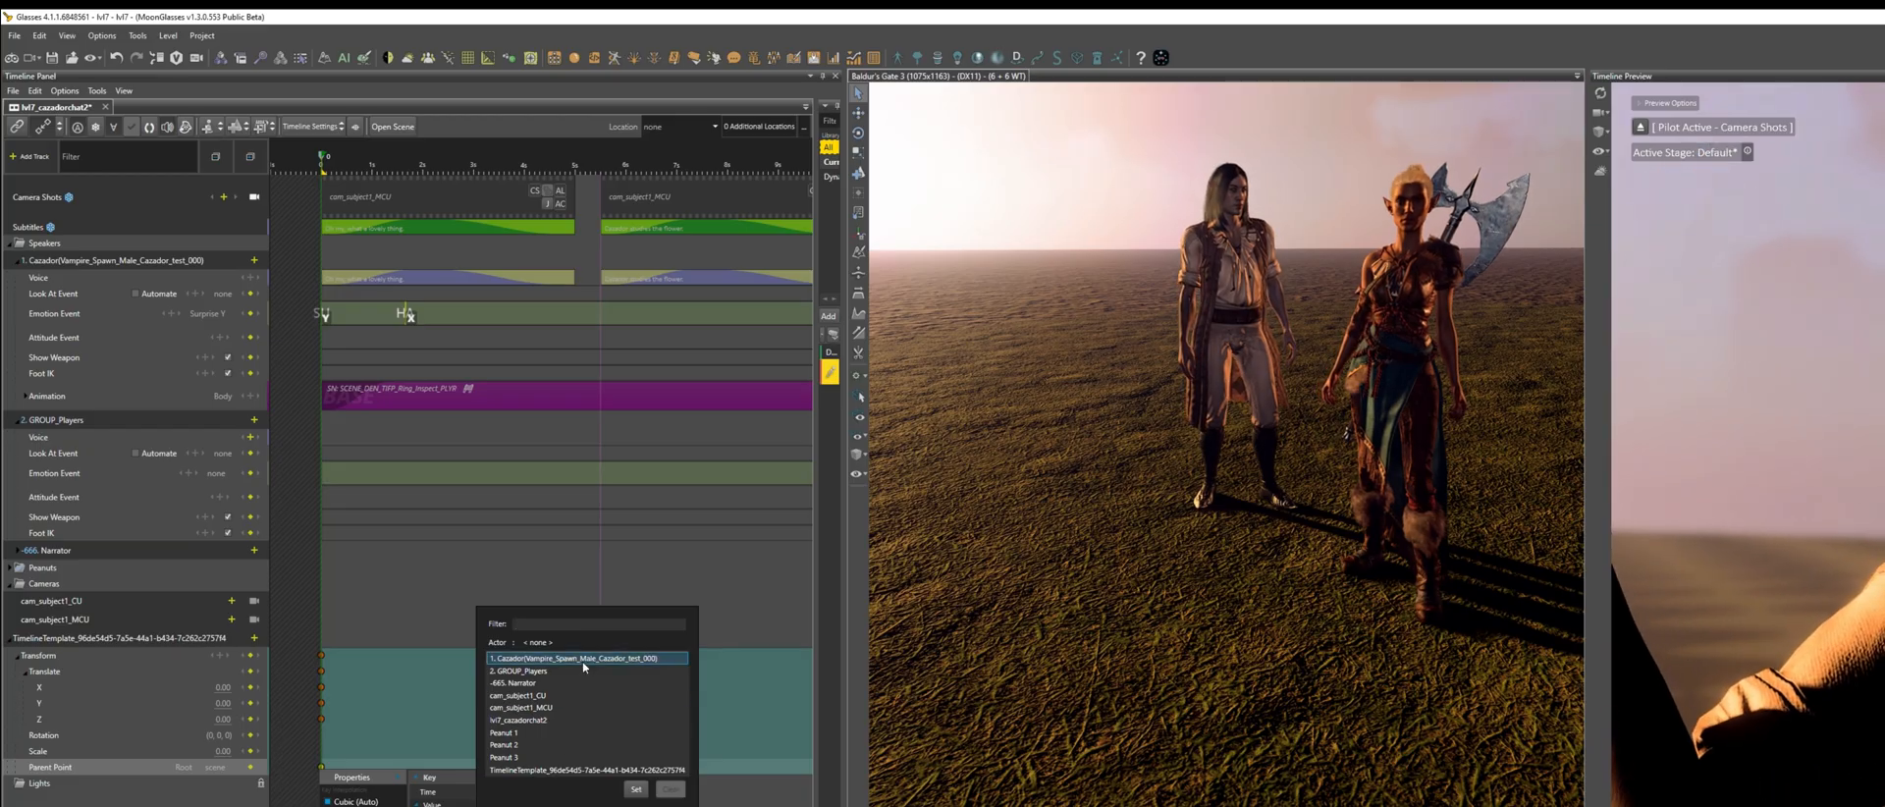
pyautogui.click(635, 788)
pyautogui.click(290, 758)
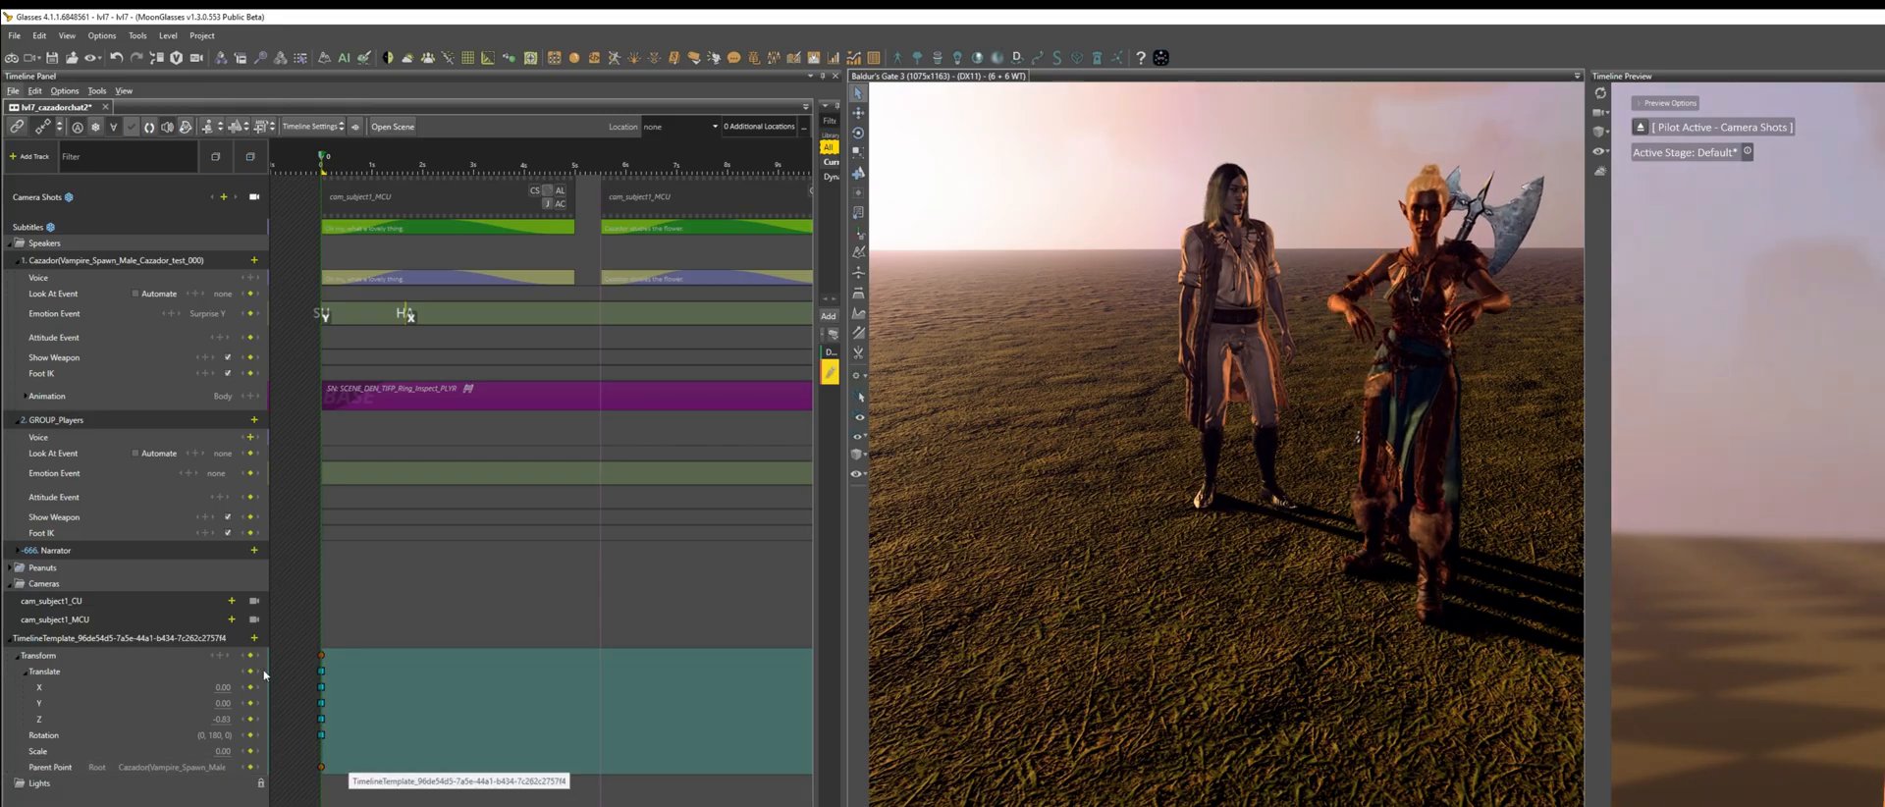
# Add a Show Actor track to the flower's timeline template
pyautogui.click(256, 639)
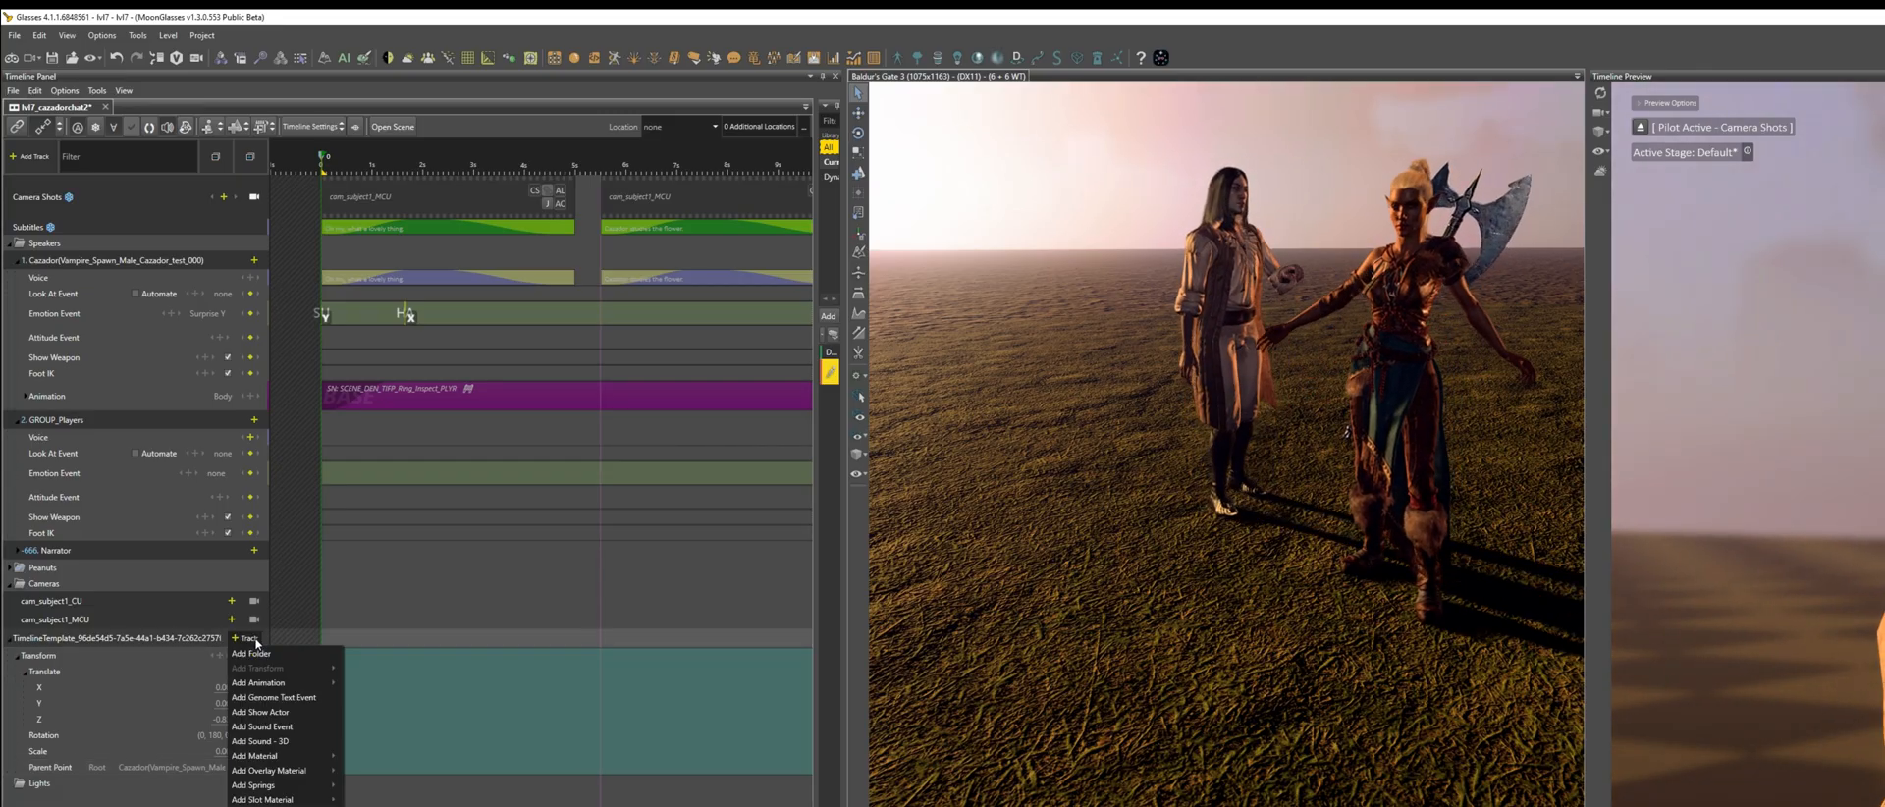
pyautogui.click(284, 713)
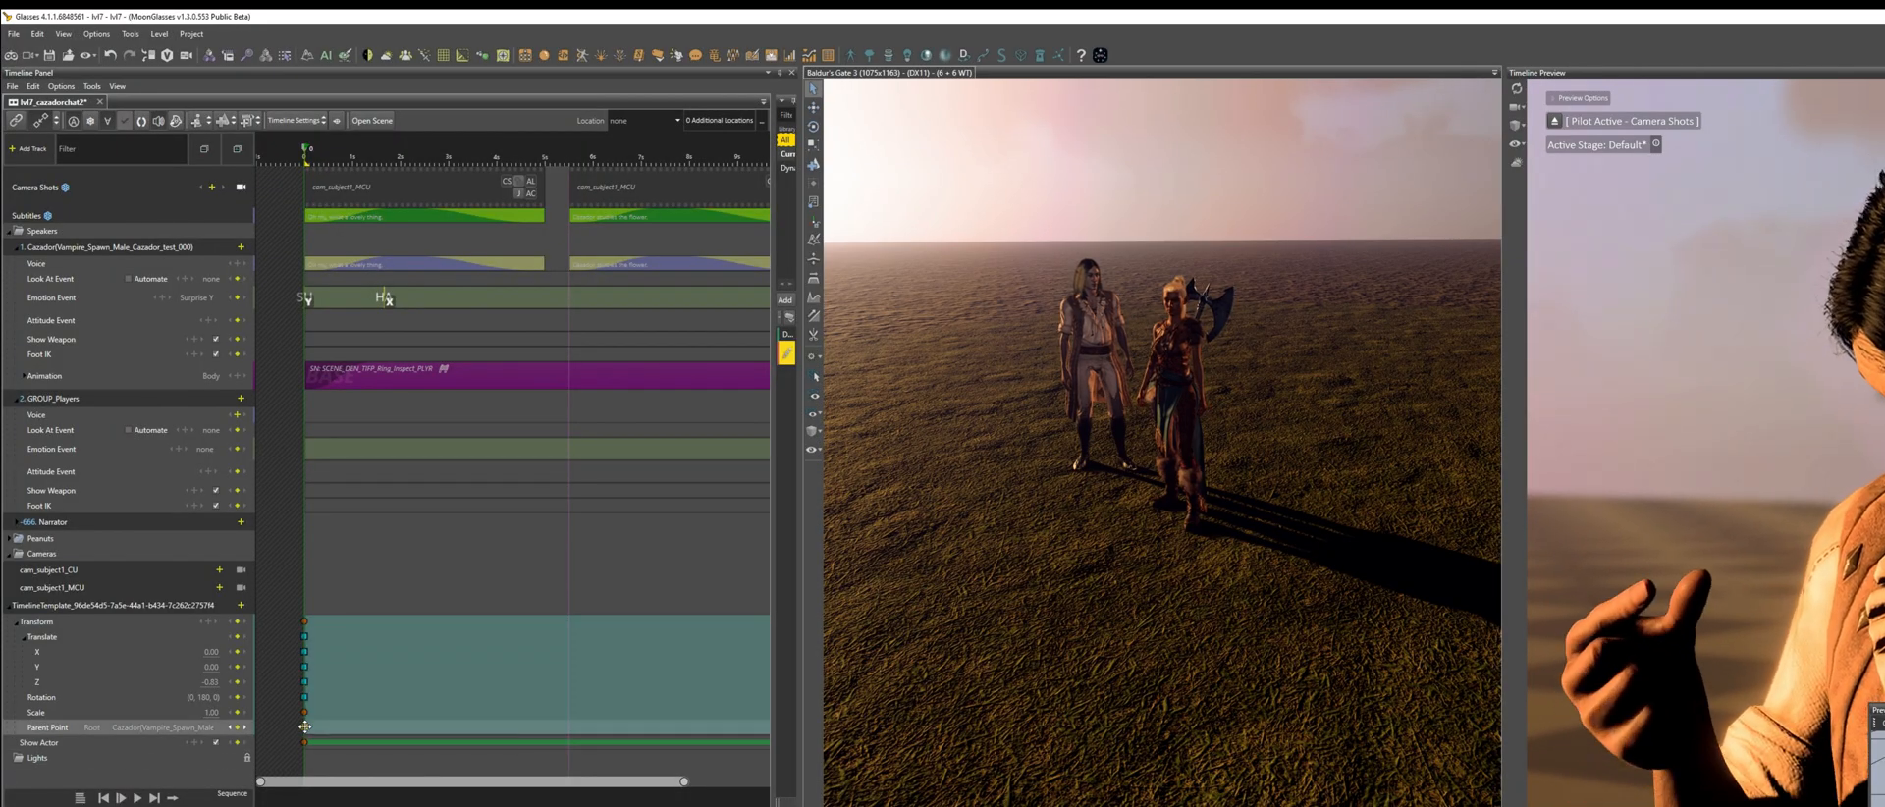
# Set the target bone of the flower's Parent Point key to Dummy_R_Hand_IK
pyautogui.rightClick(304, 726)
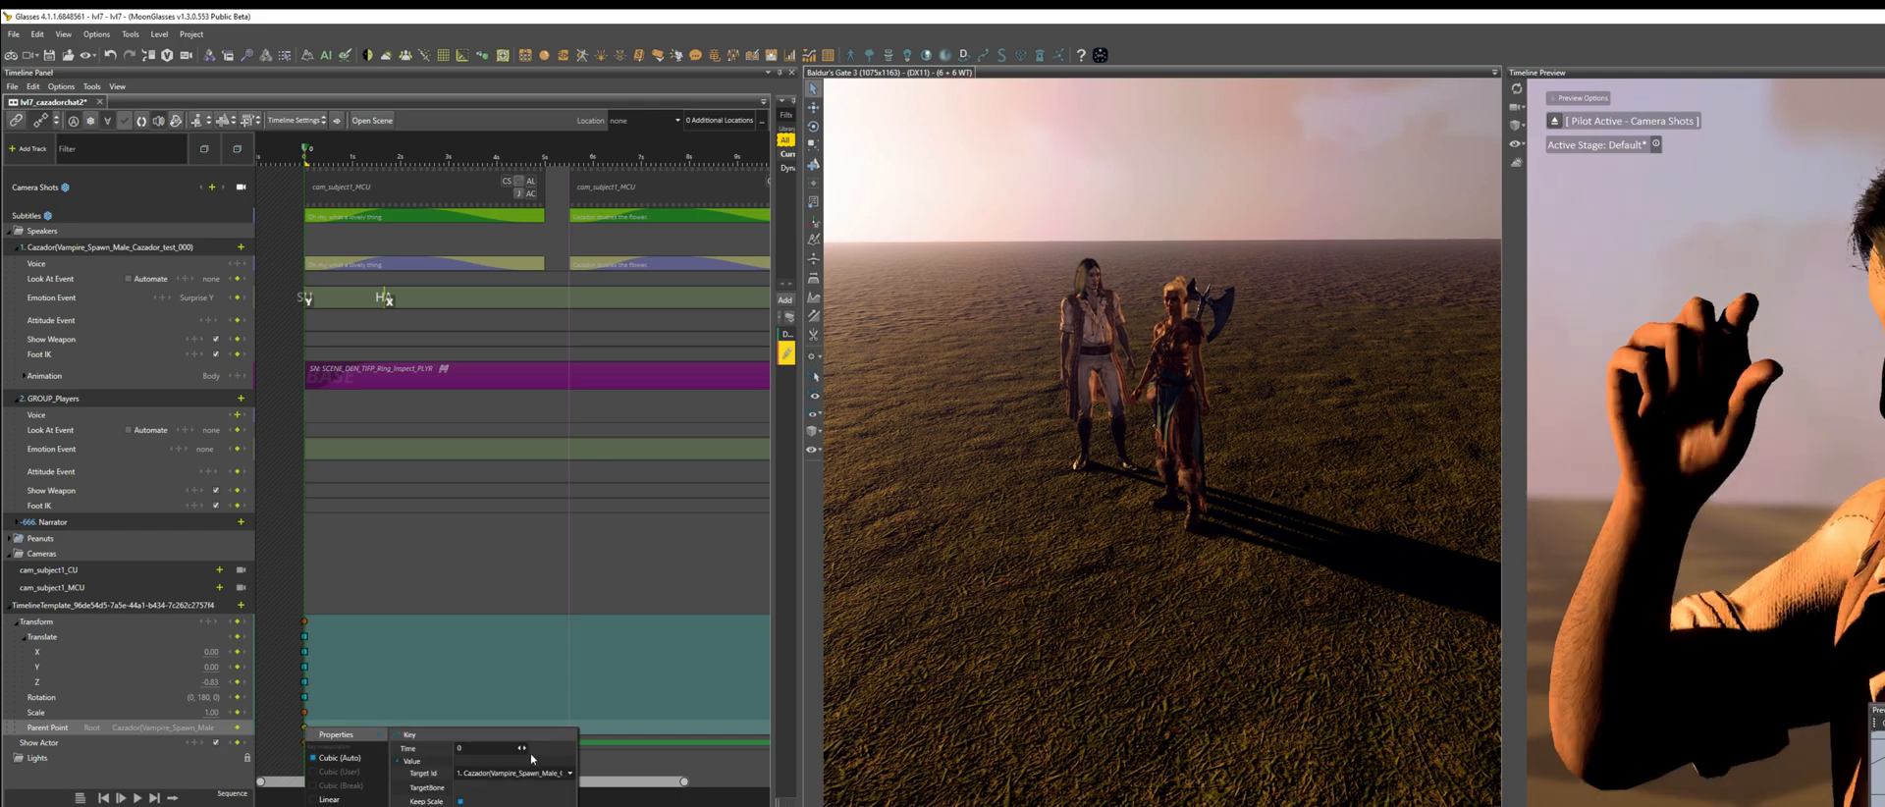
pyautogui.click(480, 787)
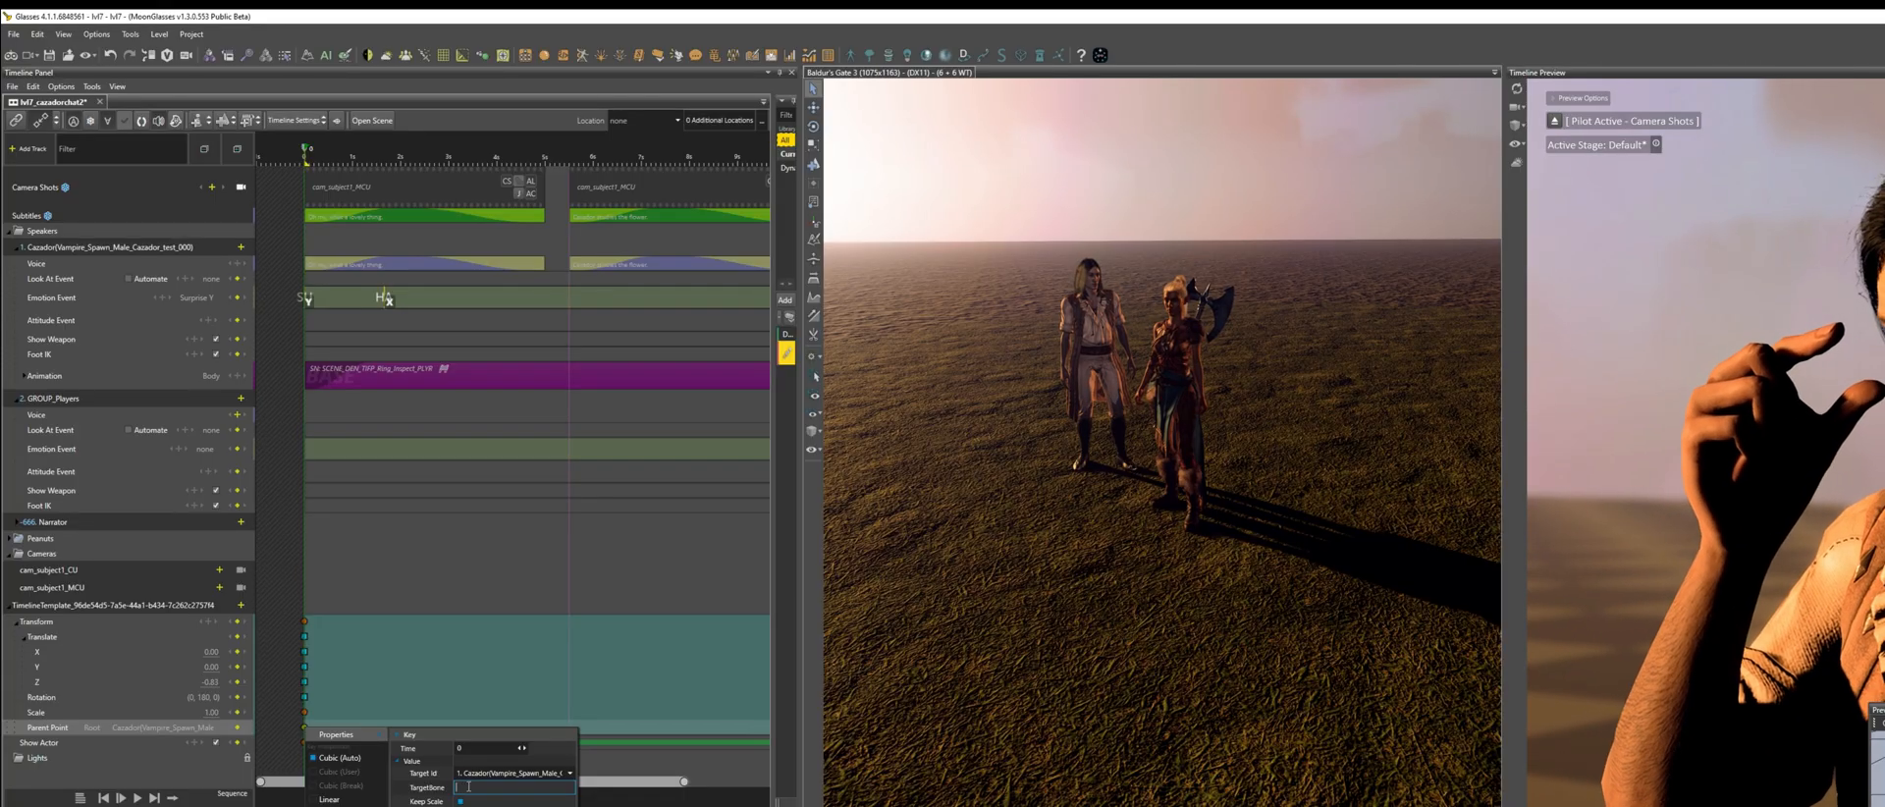
pyautogui.write('ng')
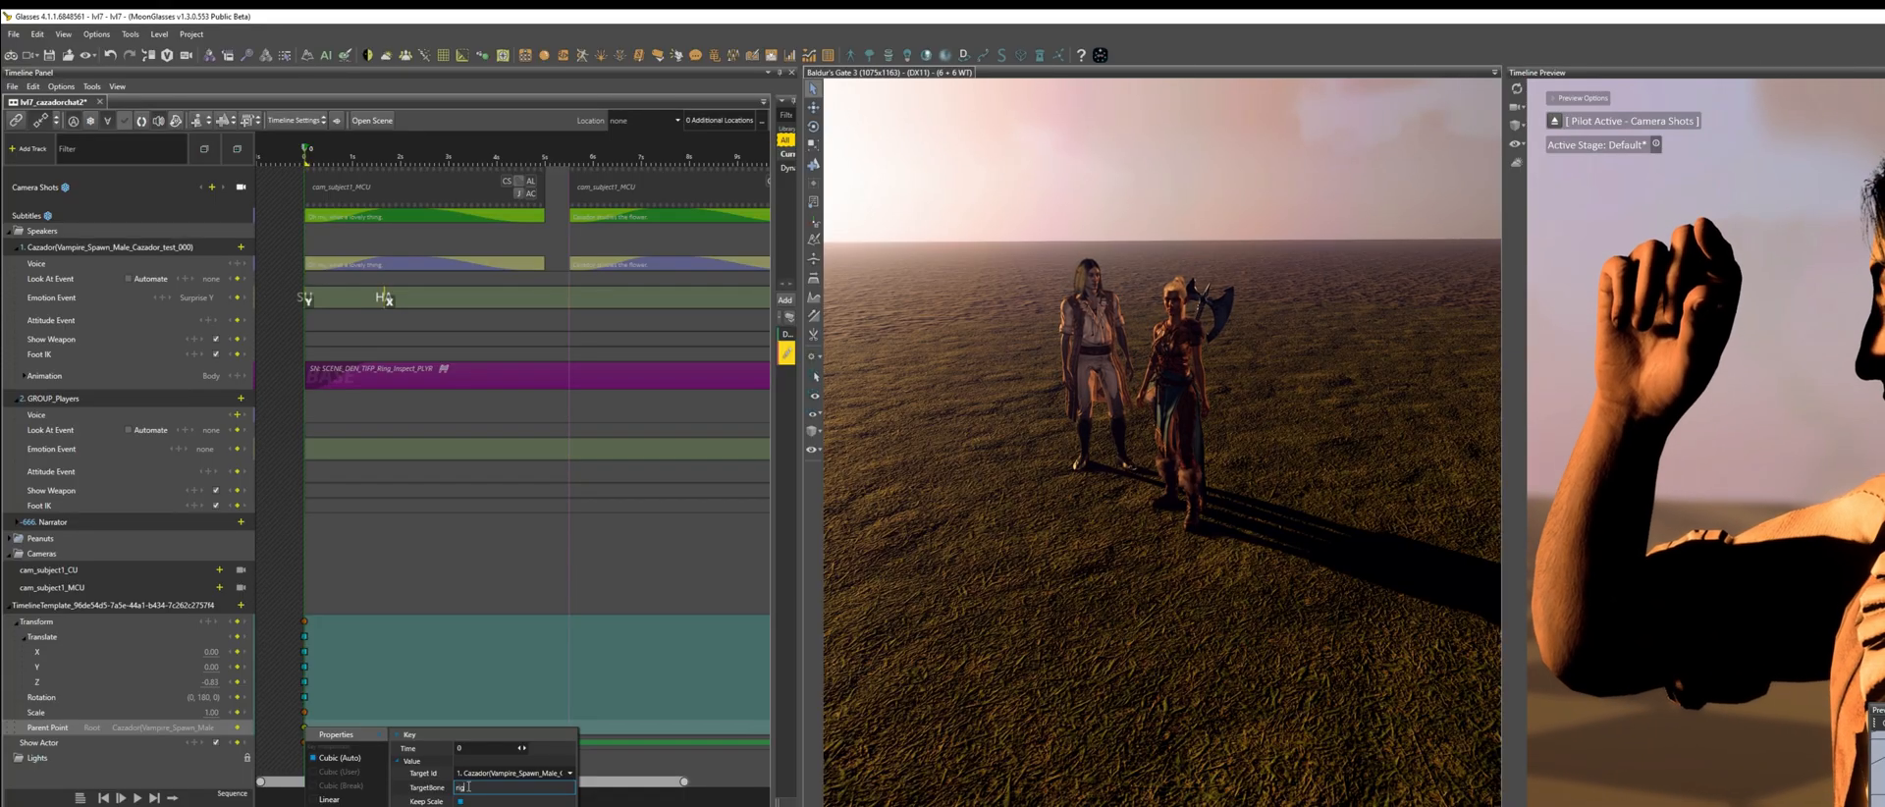
pyautogui.write('nd_IK')
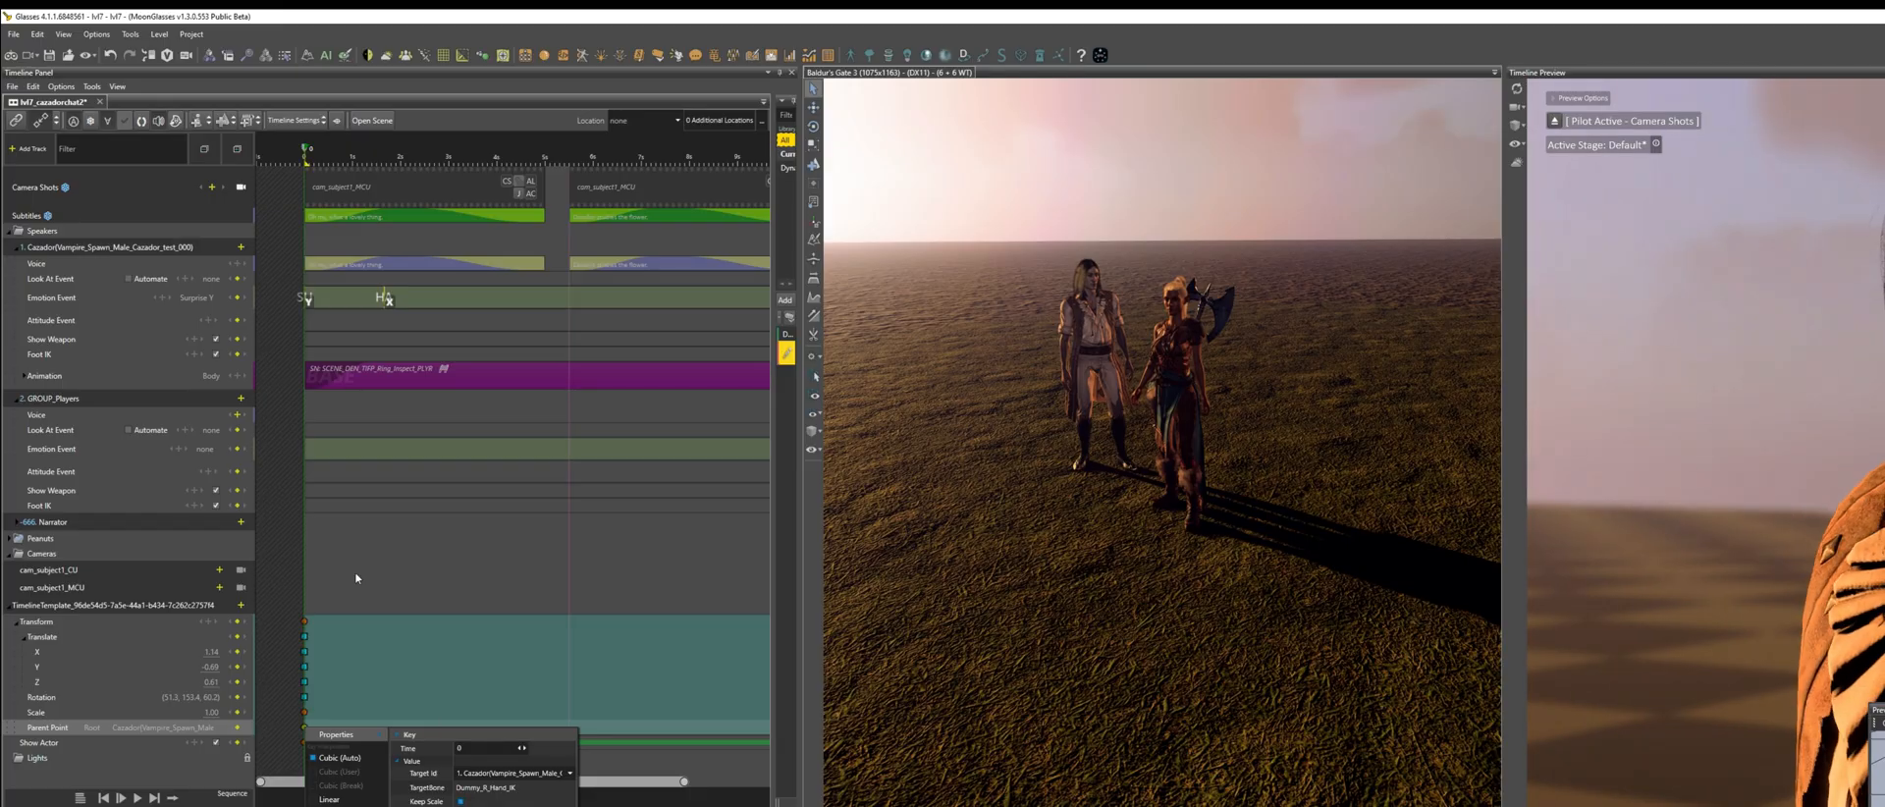
# Play the timeline to check the hand animation and add a Hands IK track to Cazador
pyautogui.click(286, 436)
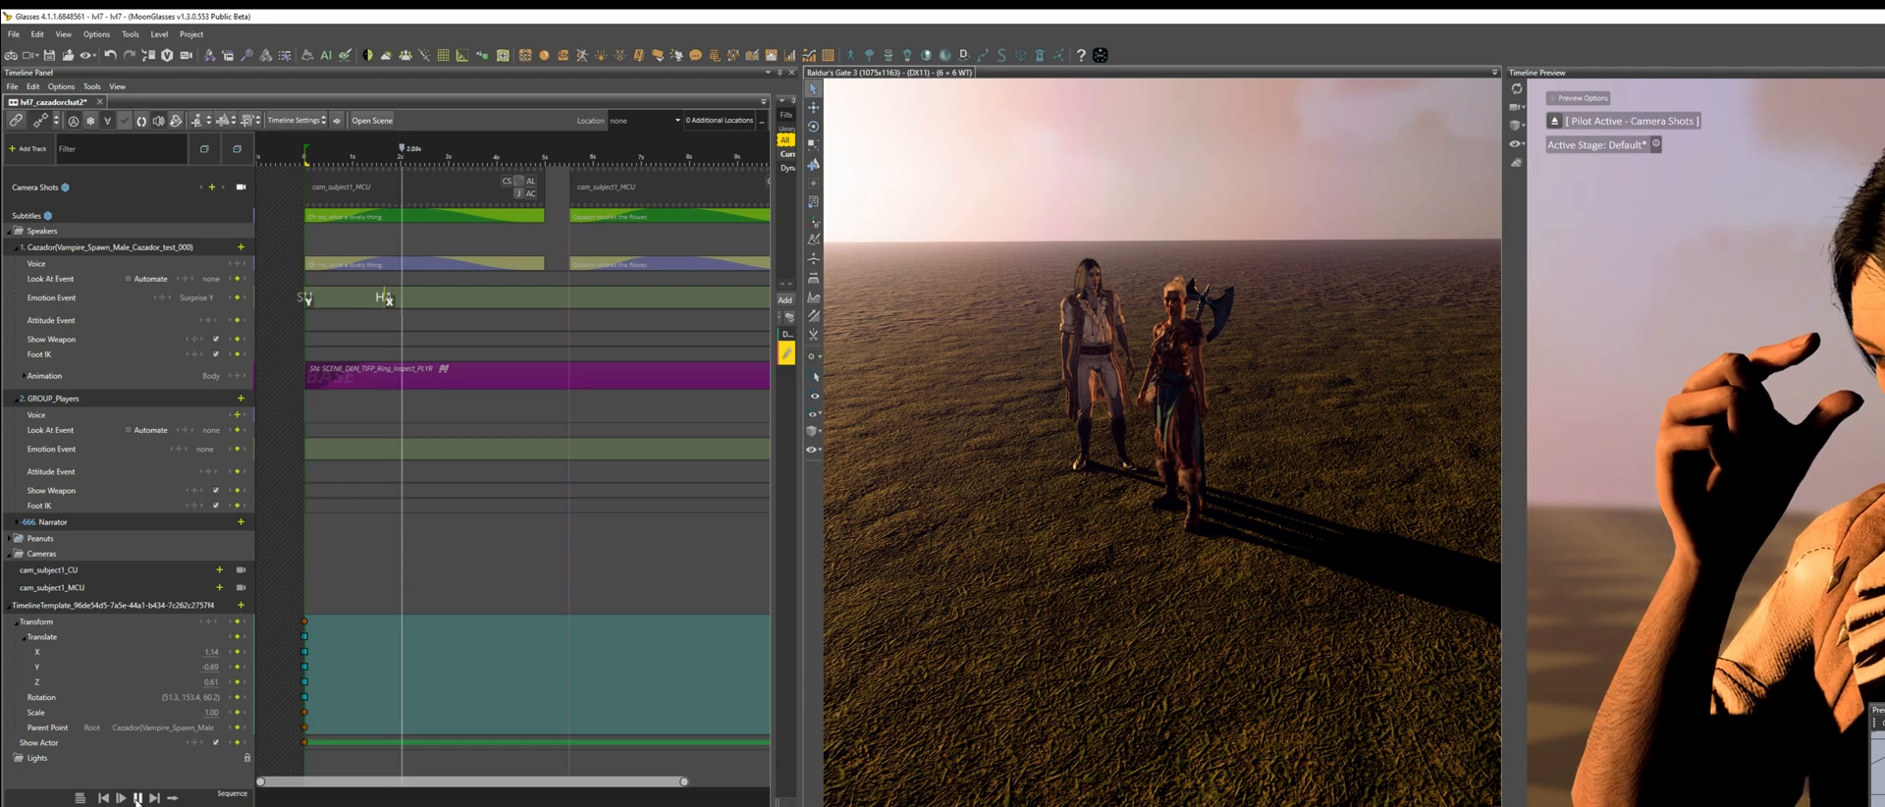
pyautogui.click(138, 797)
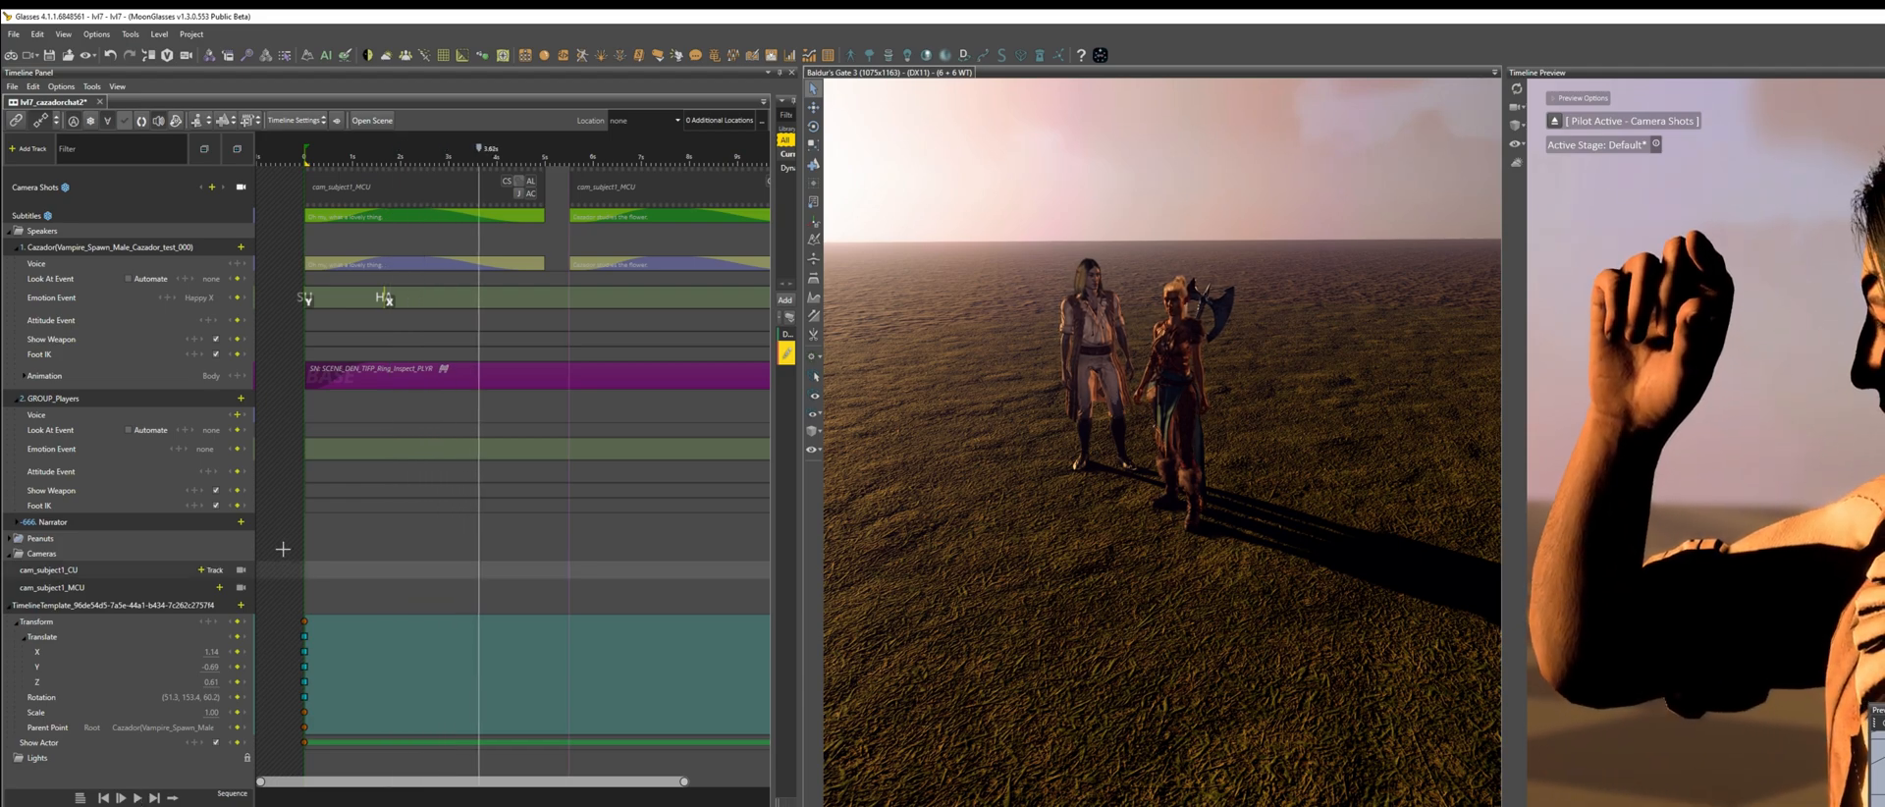
pyautogui.click(241, 246)
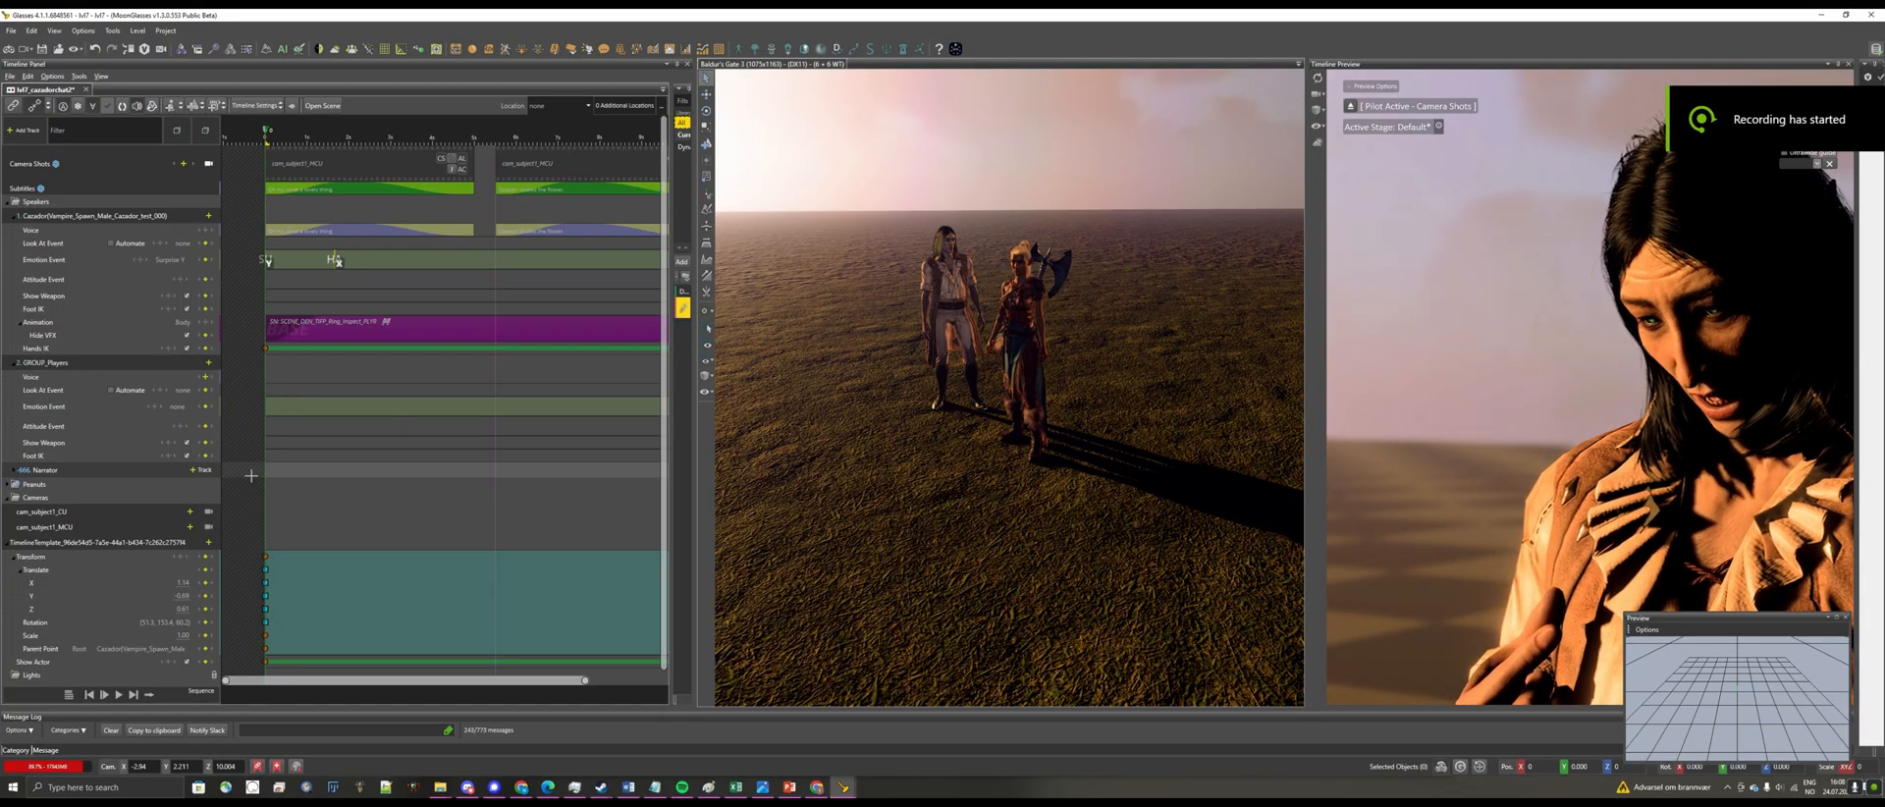
# Set the flower's Translate X key at time 0 to 0
pyautogui.scroll(-1, 248, 472)
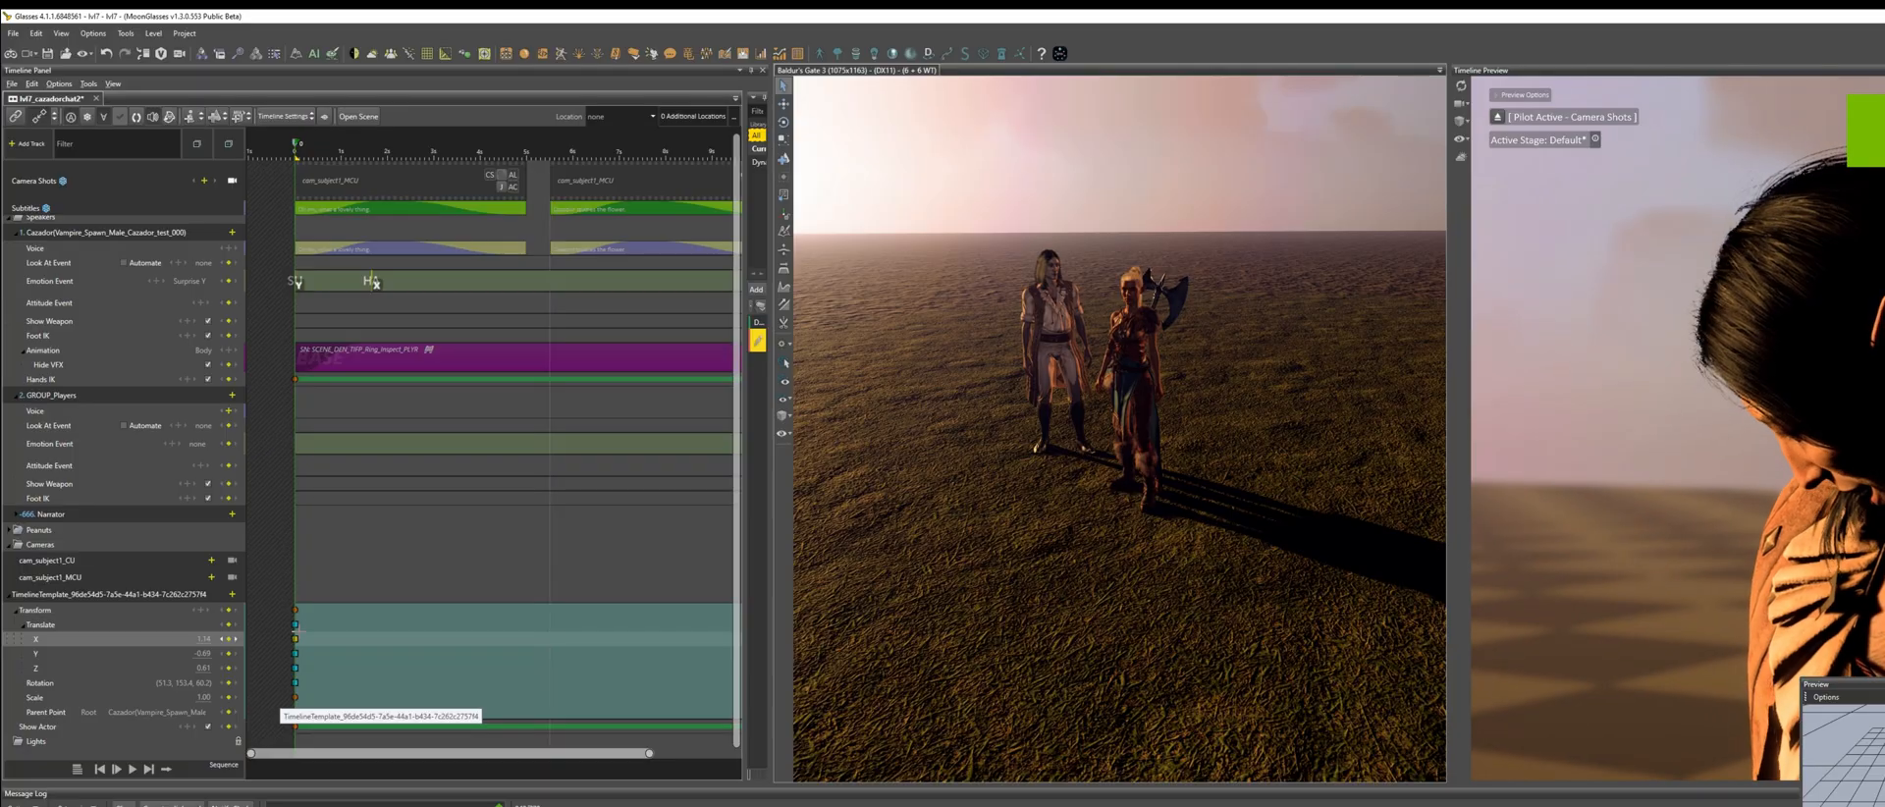
pyautogui.rightClick(309, 645)
pyautogui.moveTo(310, 649)
pyautogui.click(456, 684)
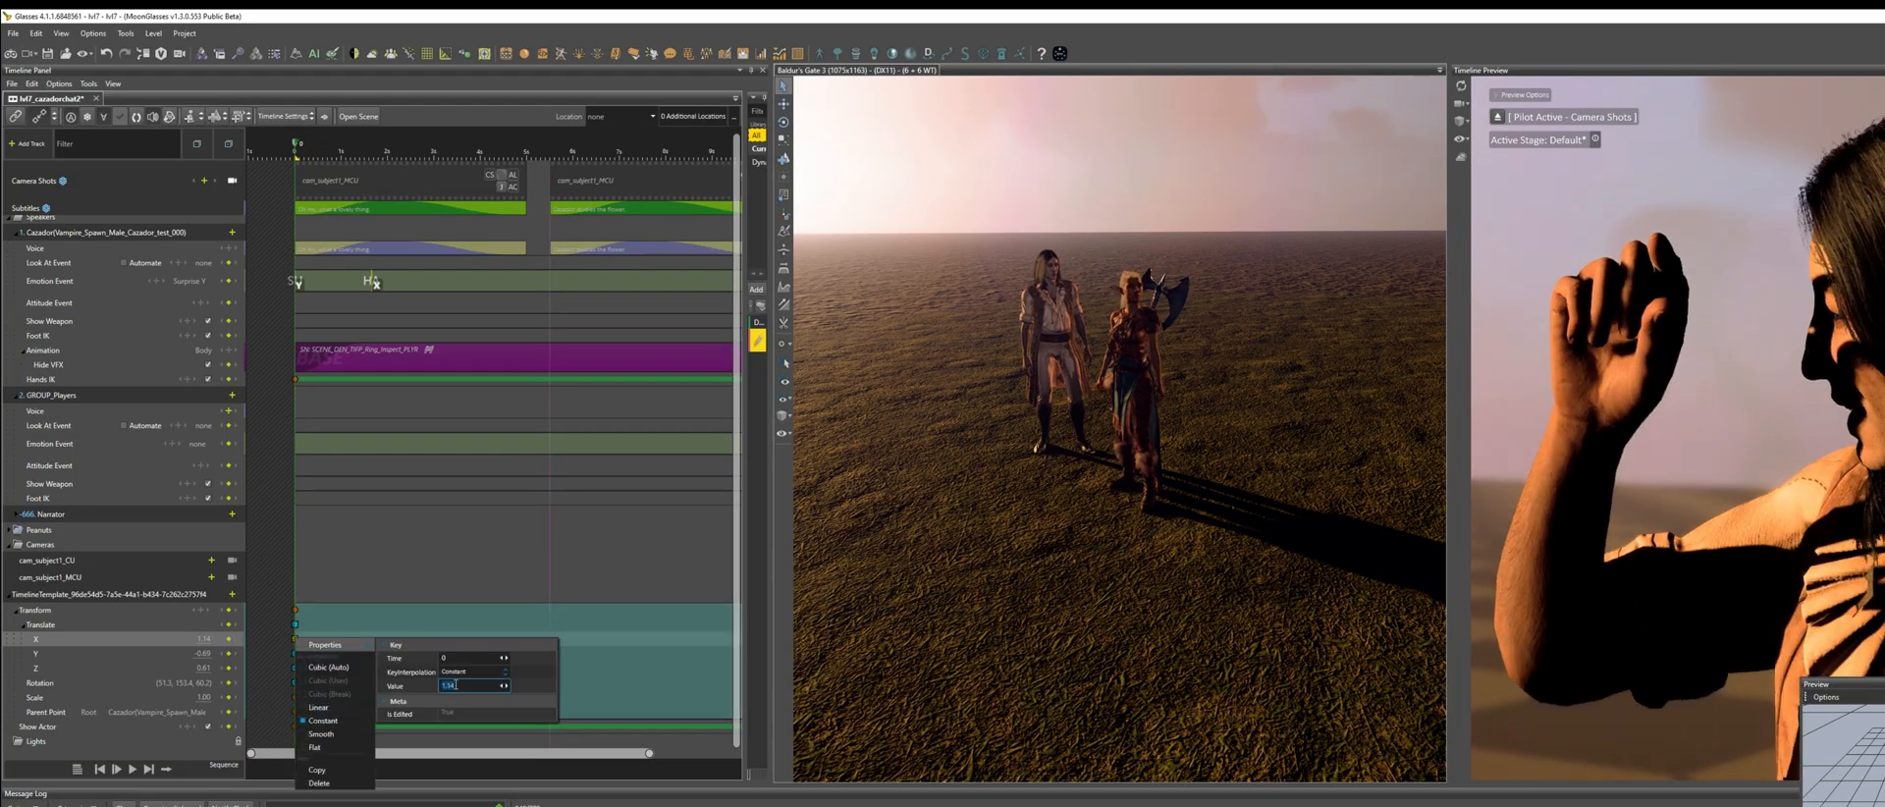
pyautogui.write('0')
pyautogui.press('Return')
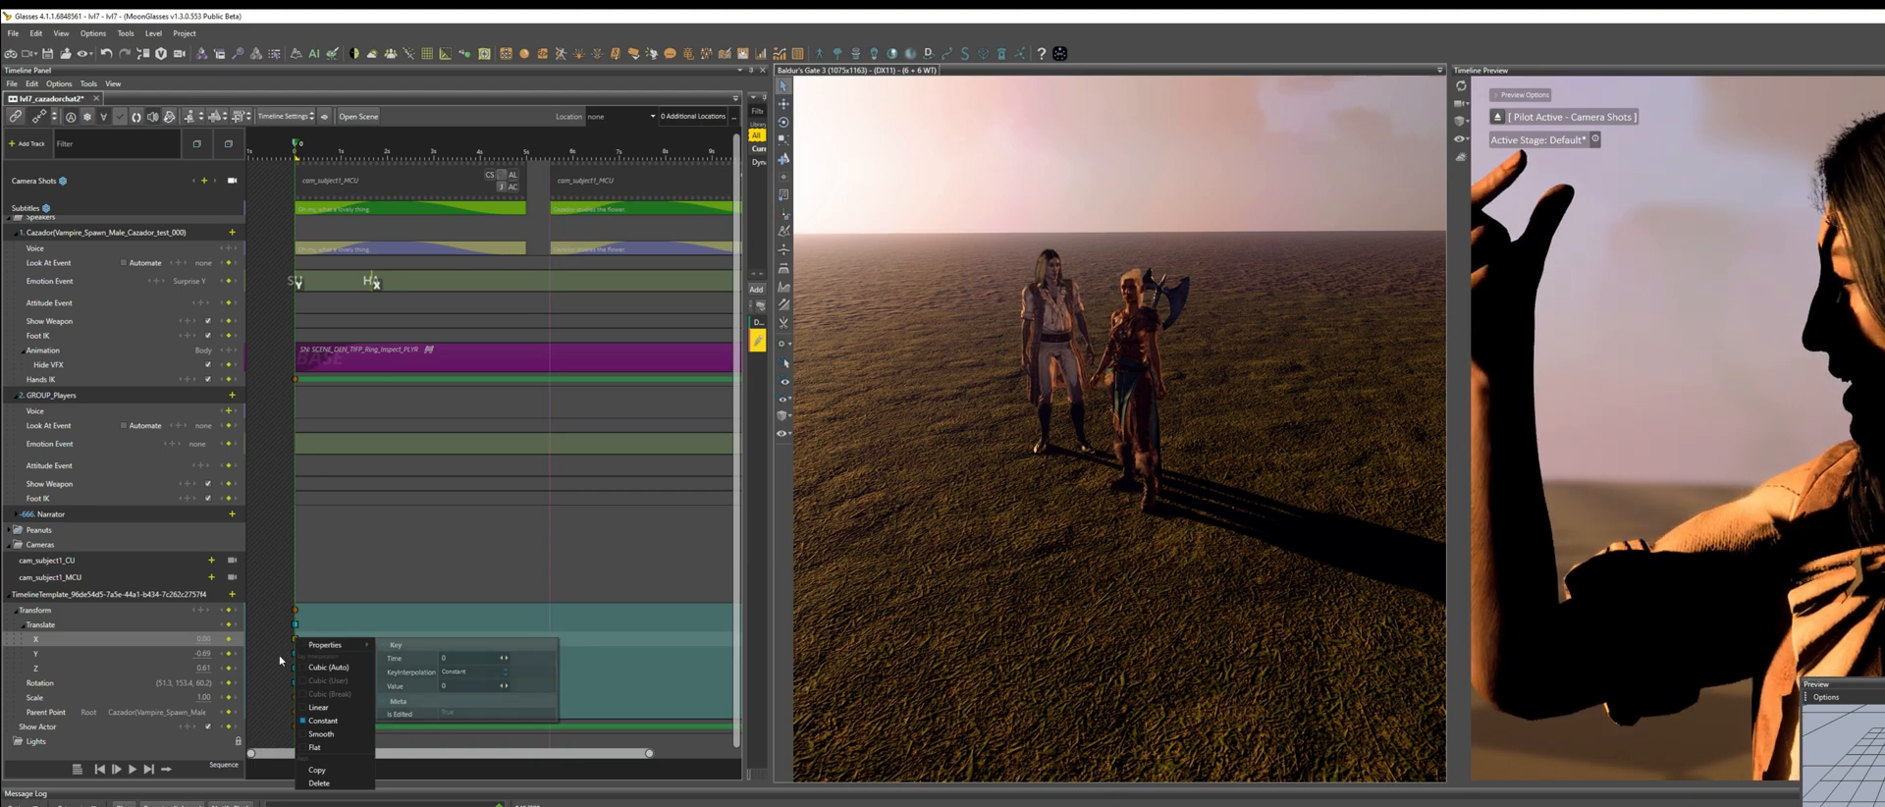
# Set the flower's Translate Y and Translate Z keys at time 0 to 0
pyautogui.click(297, 654)
pyautogui.rightClick(296, 654)
pyautogui.moveTo(317, 662)
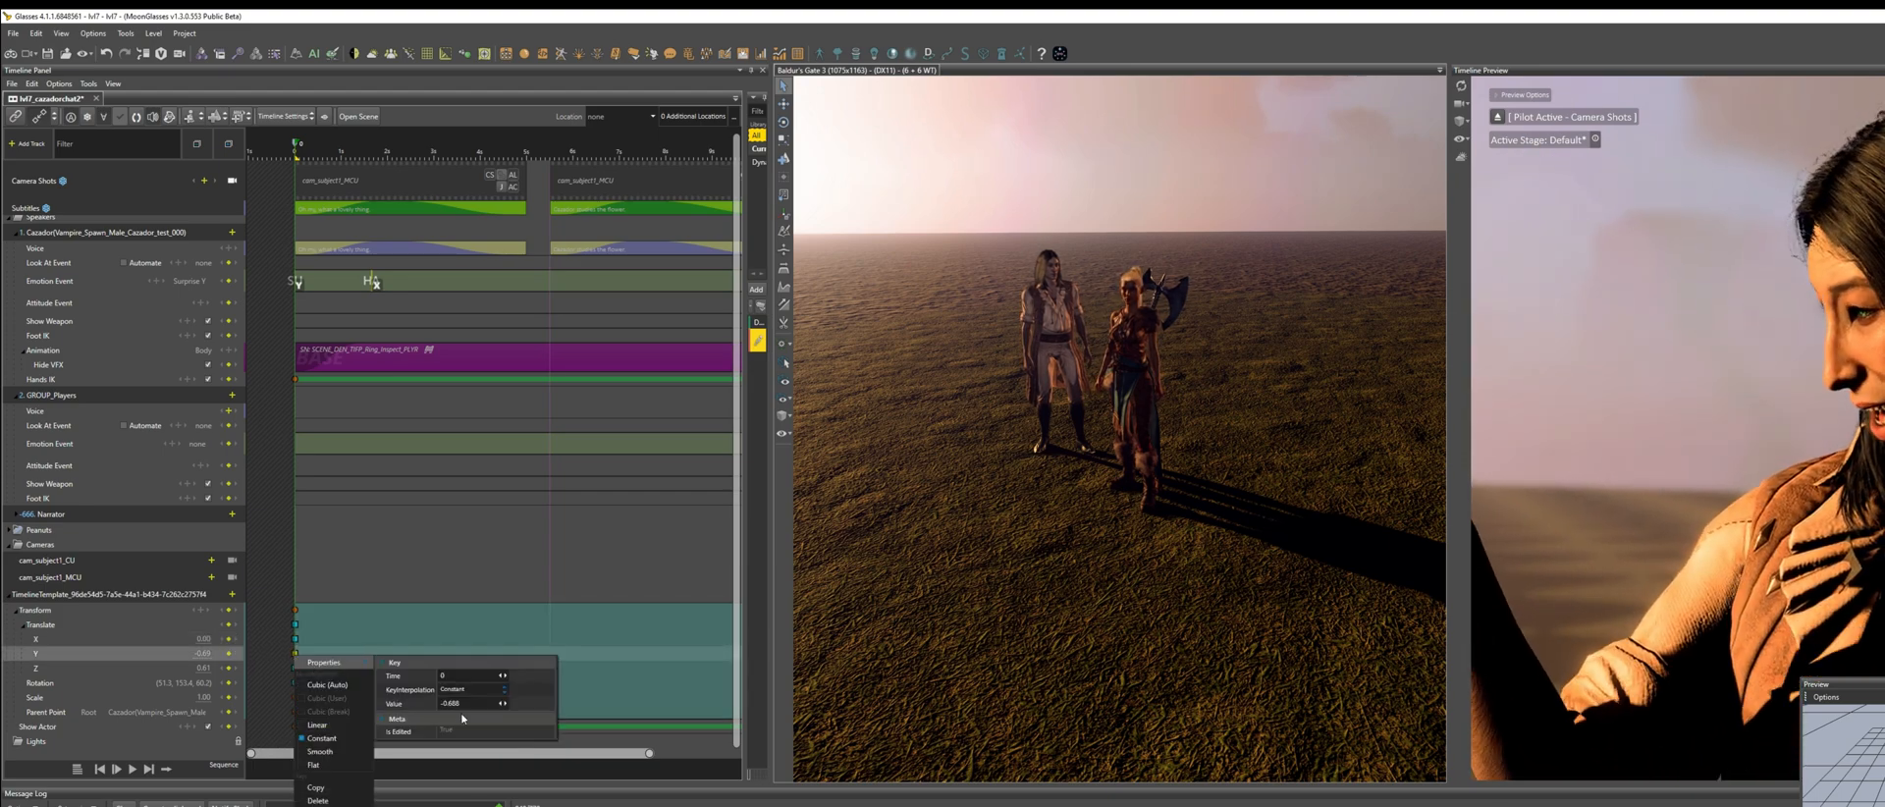
pyautogui.click(467, 704)
pyautogui.write('0')
pyautogui.press('Return')
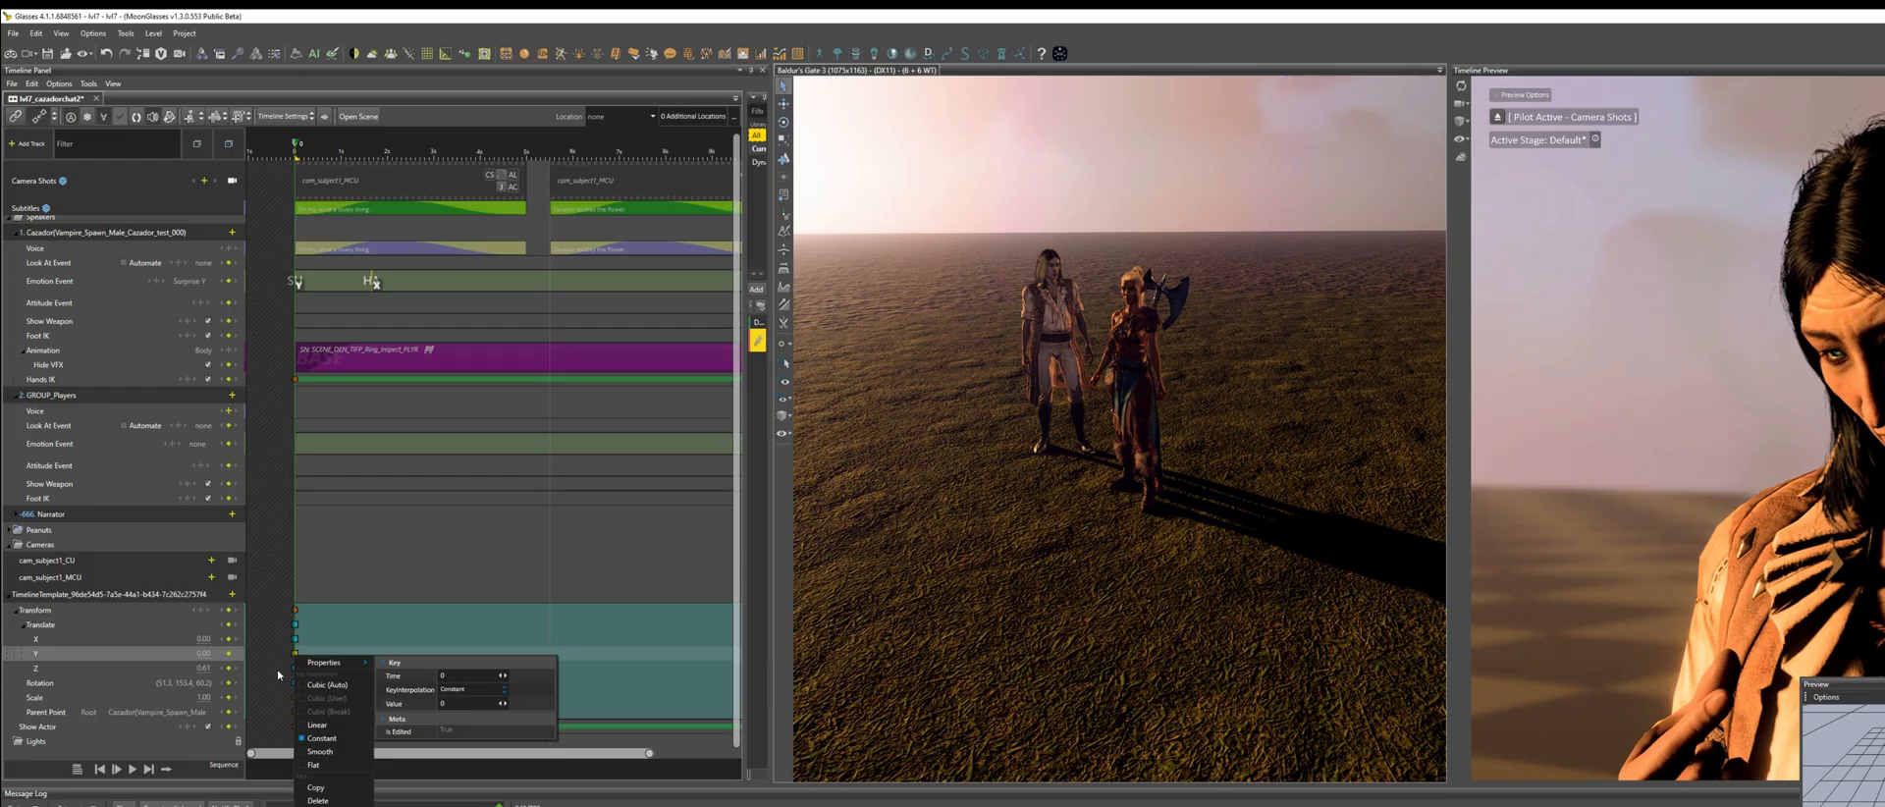
pyautogui.click(296, 669)
pyautogui.rightClick(295, 669)
pyautogui.moveTo(326, 678)
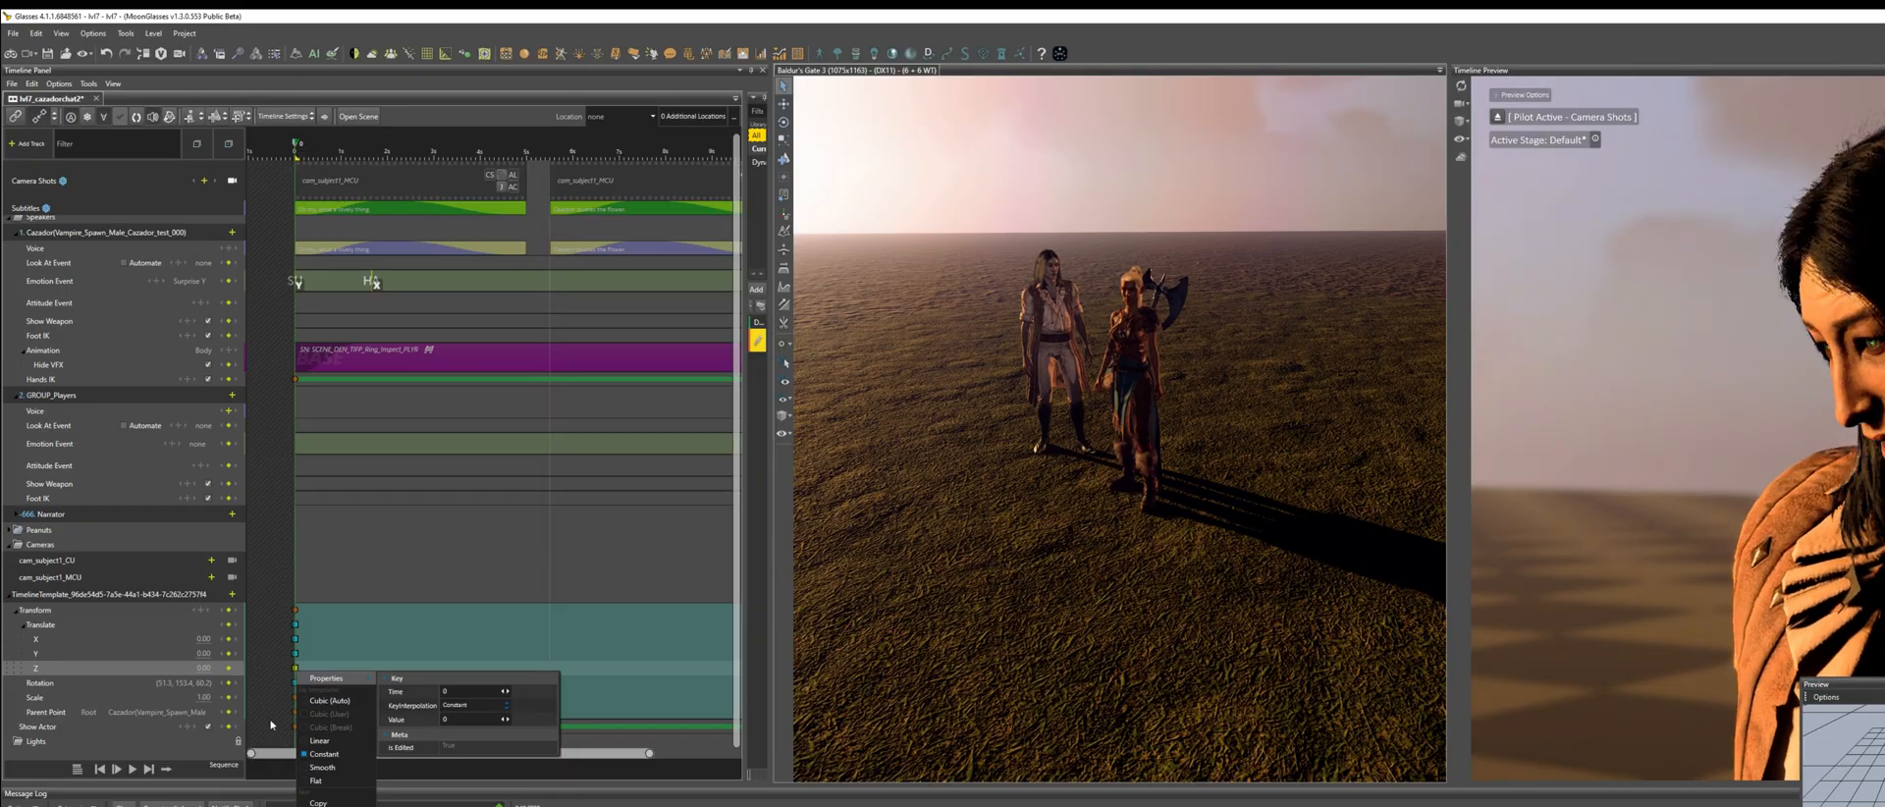
pyautogui.click(271, 725)
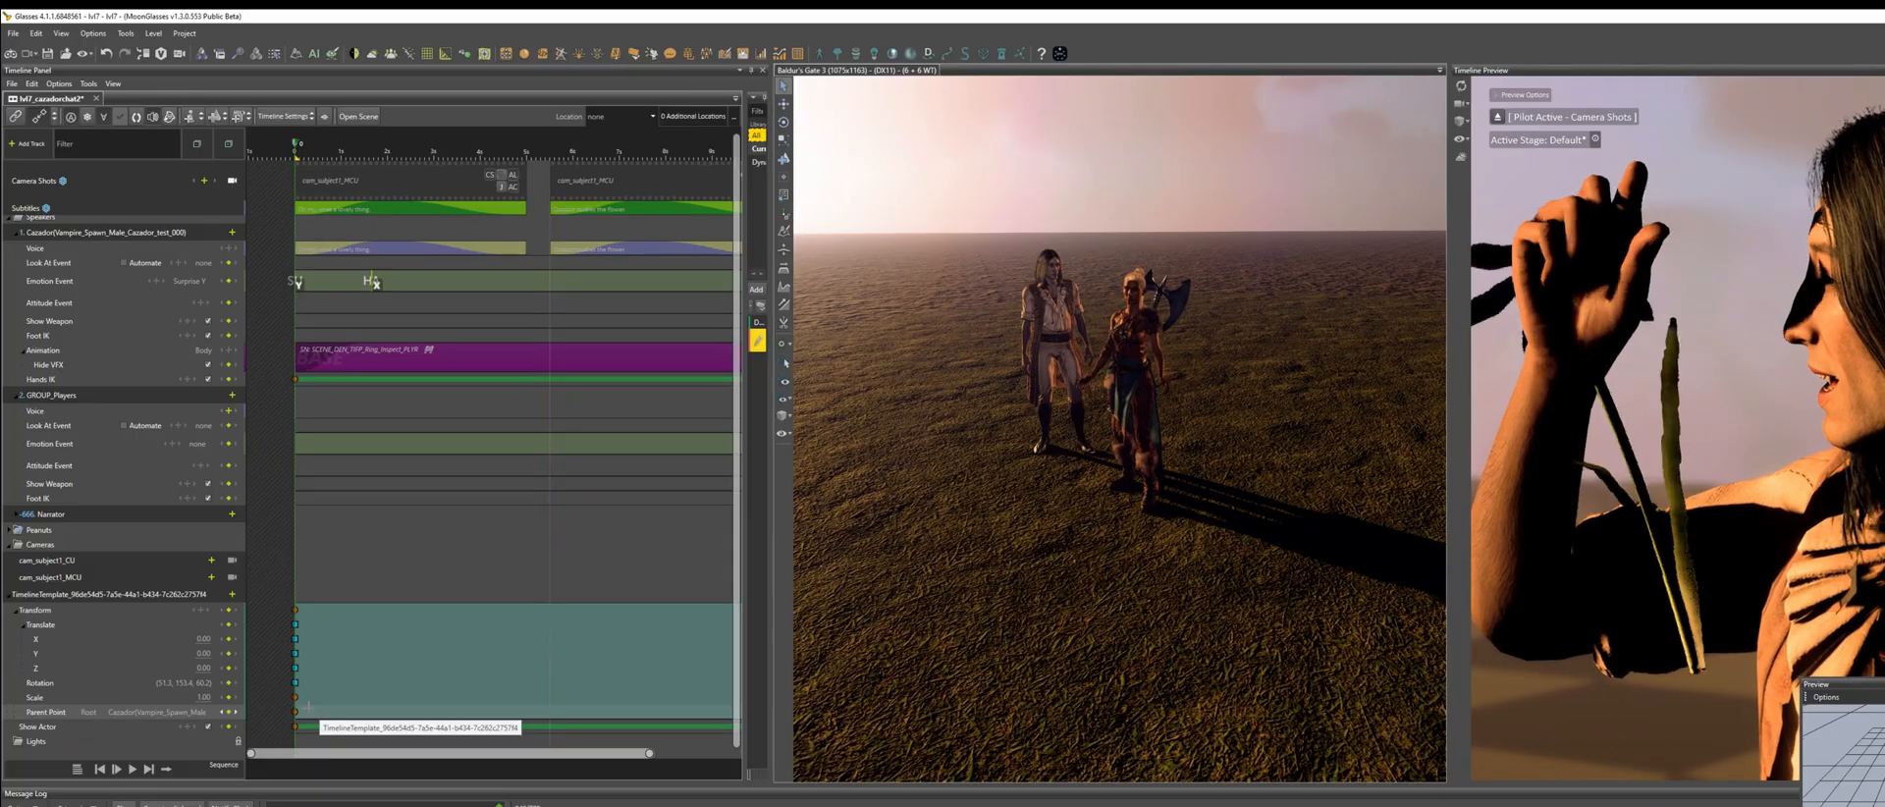
# Set the flower's Rotation key at time 0 to 0 on the X, Y and Z axes
pyautogui.rightClick(295, 683)
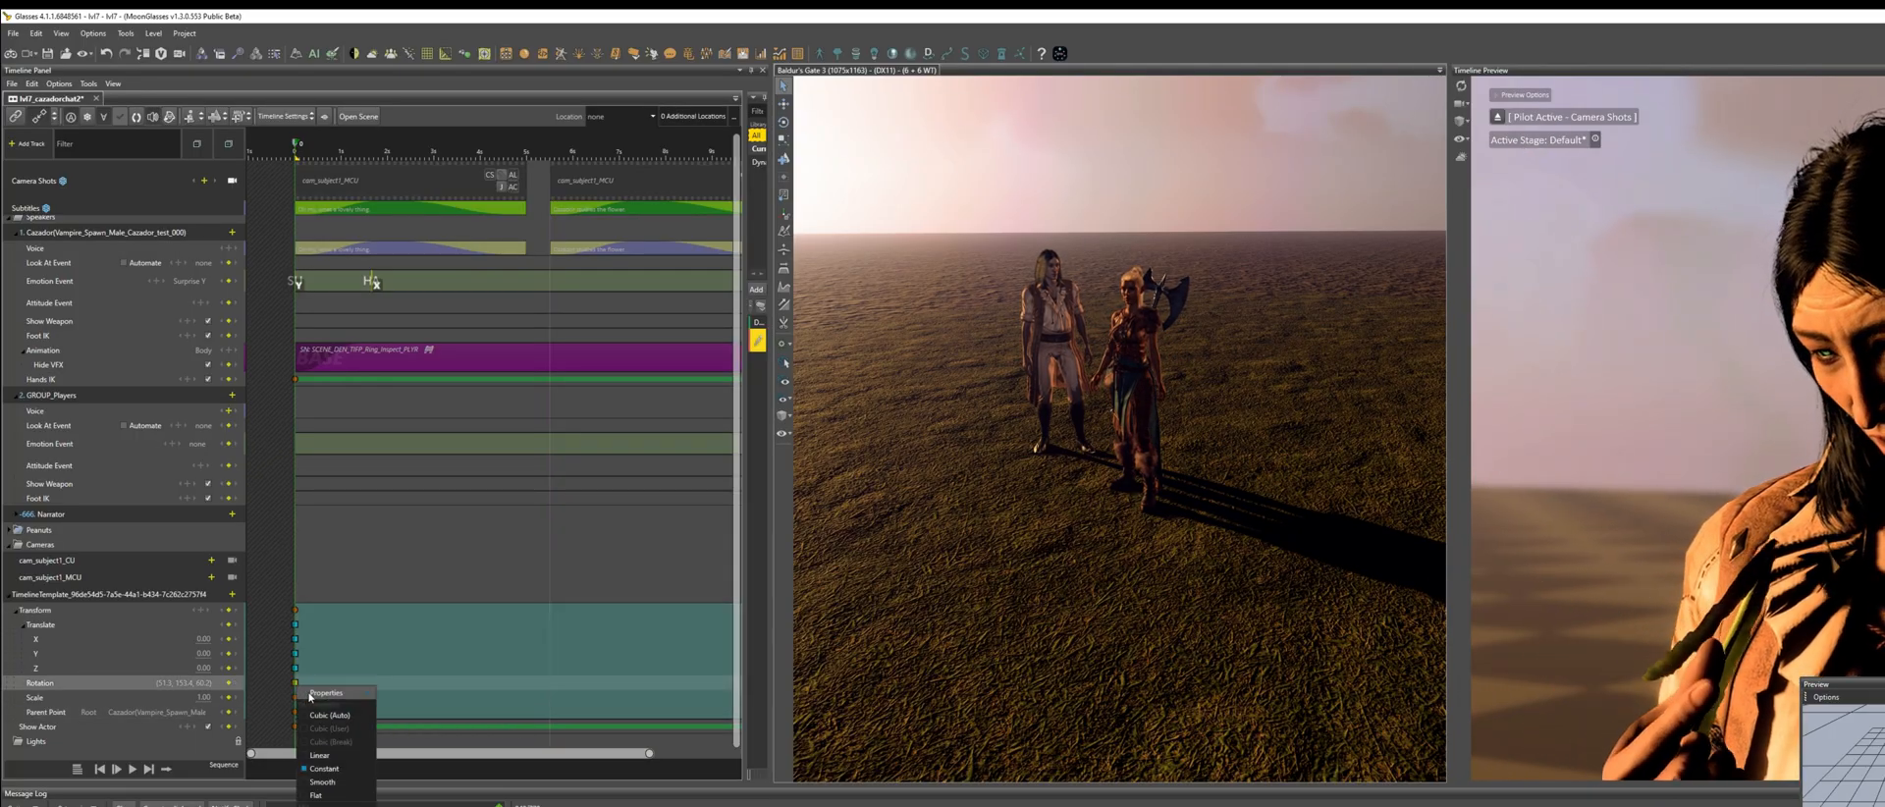
pyautogui.moveTo(371, 694)
pyautogui.click(494, 775)
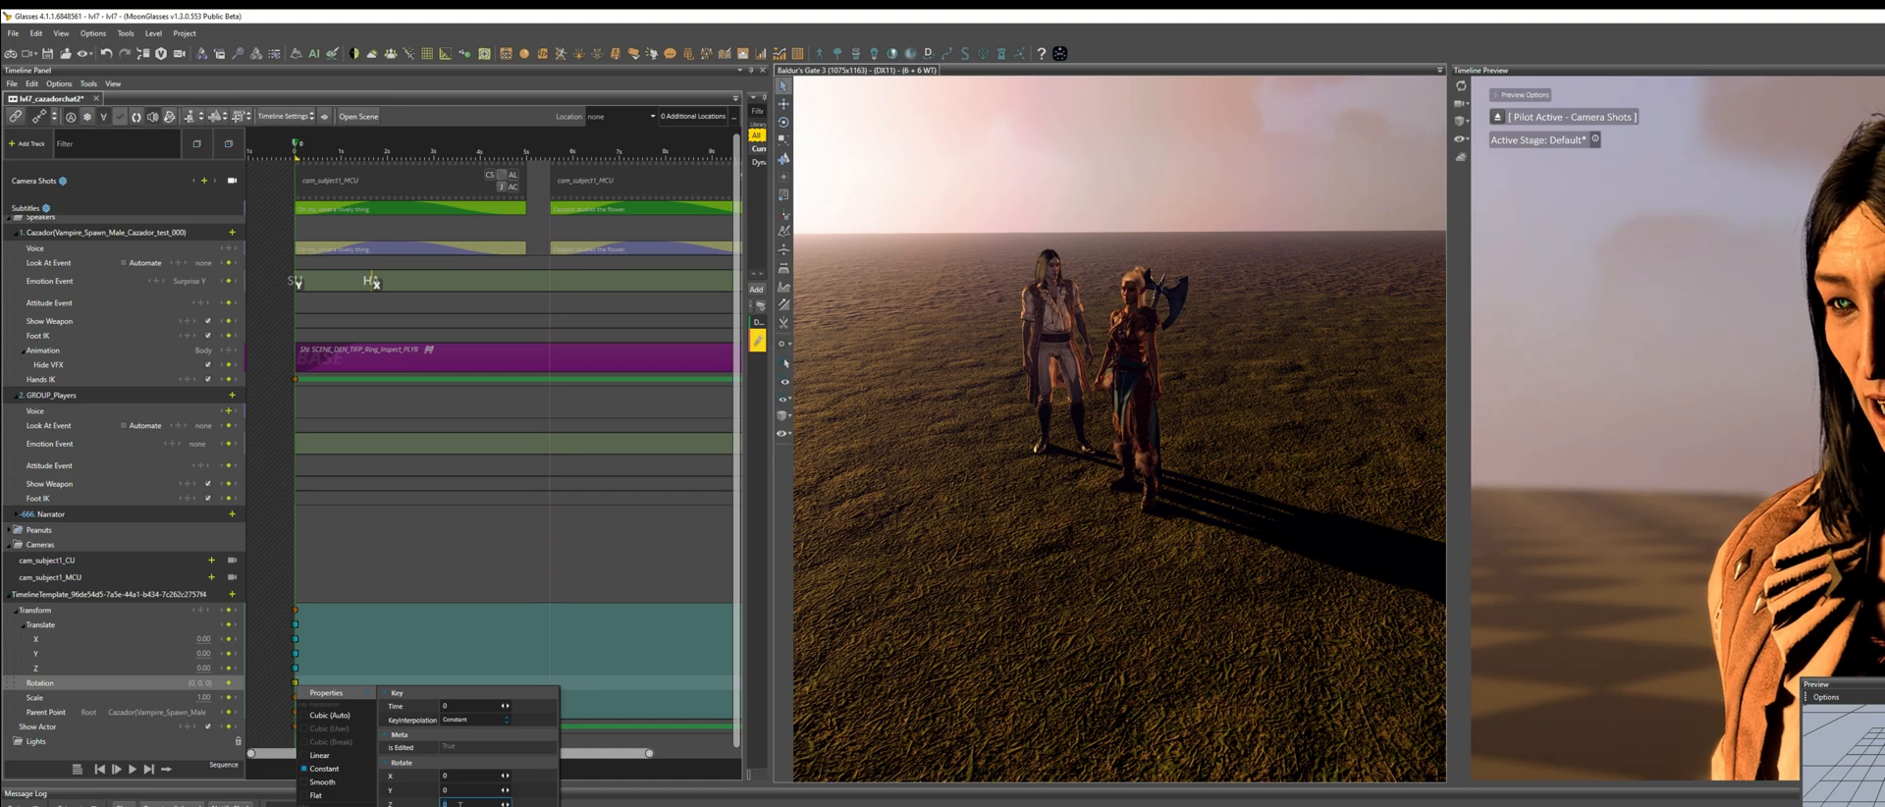
pyautogui.click(262, 722)
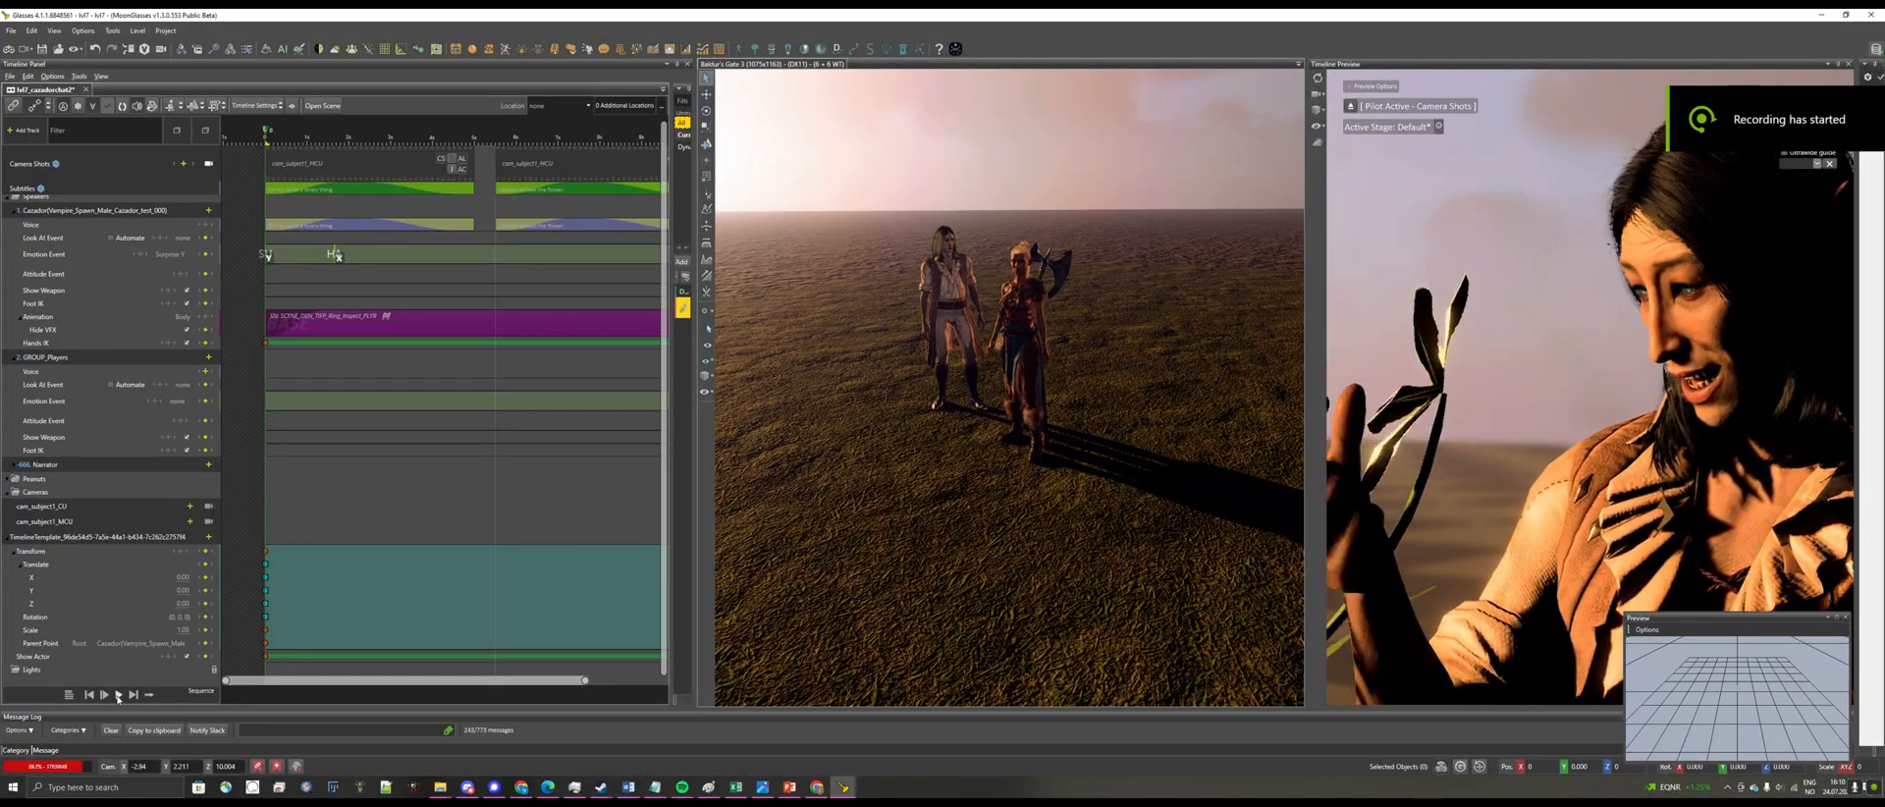
# Play the timeline to the flower-holding pose and adjust the flower's Rotation key so the stem points down through Cazador's hand
pyautogui.click(118, 695)
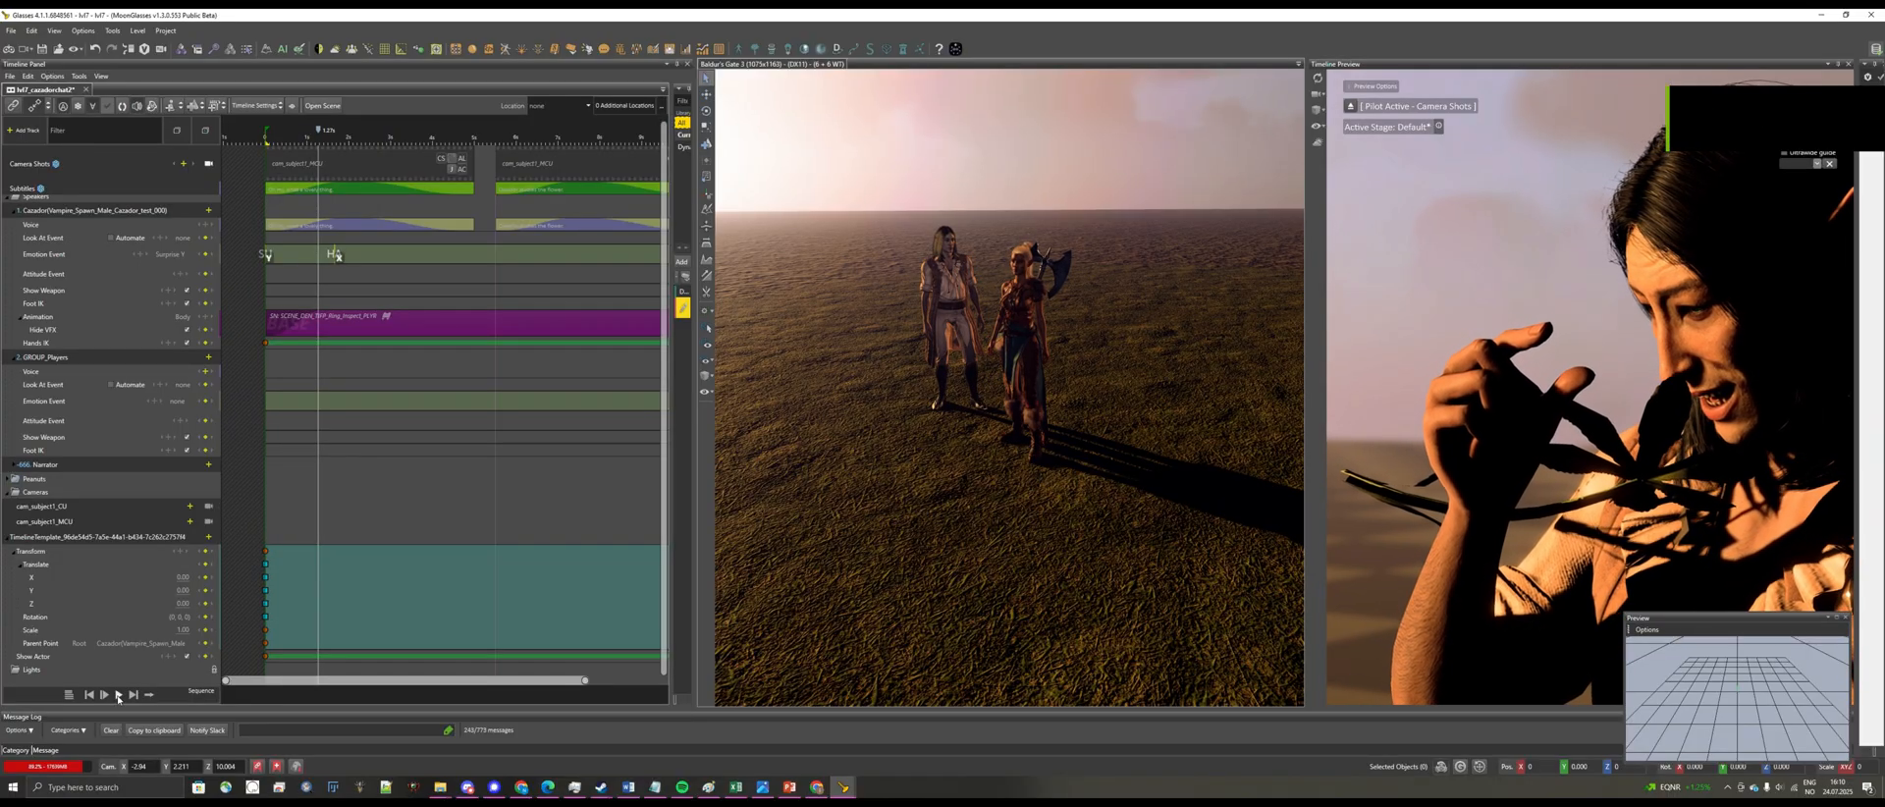
pyautogui.rightClick(263, 617)
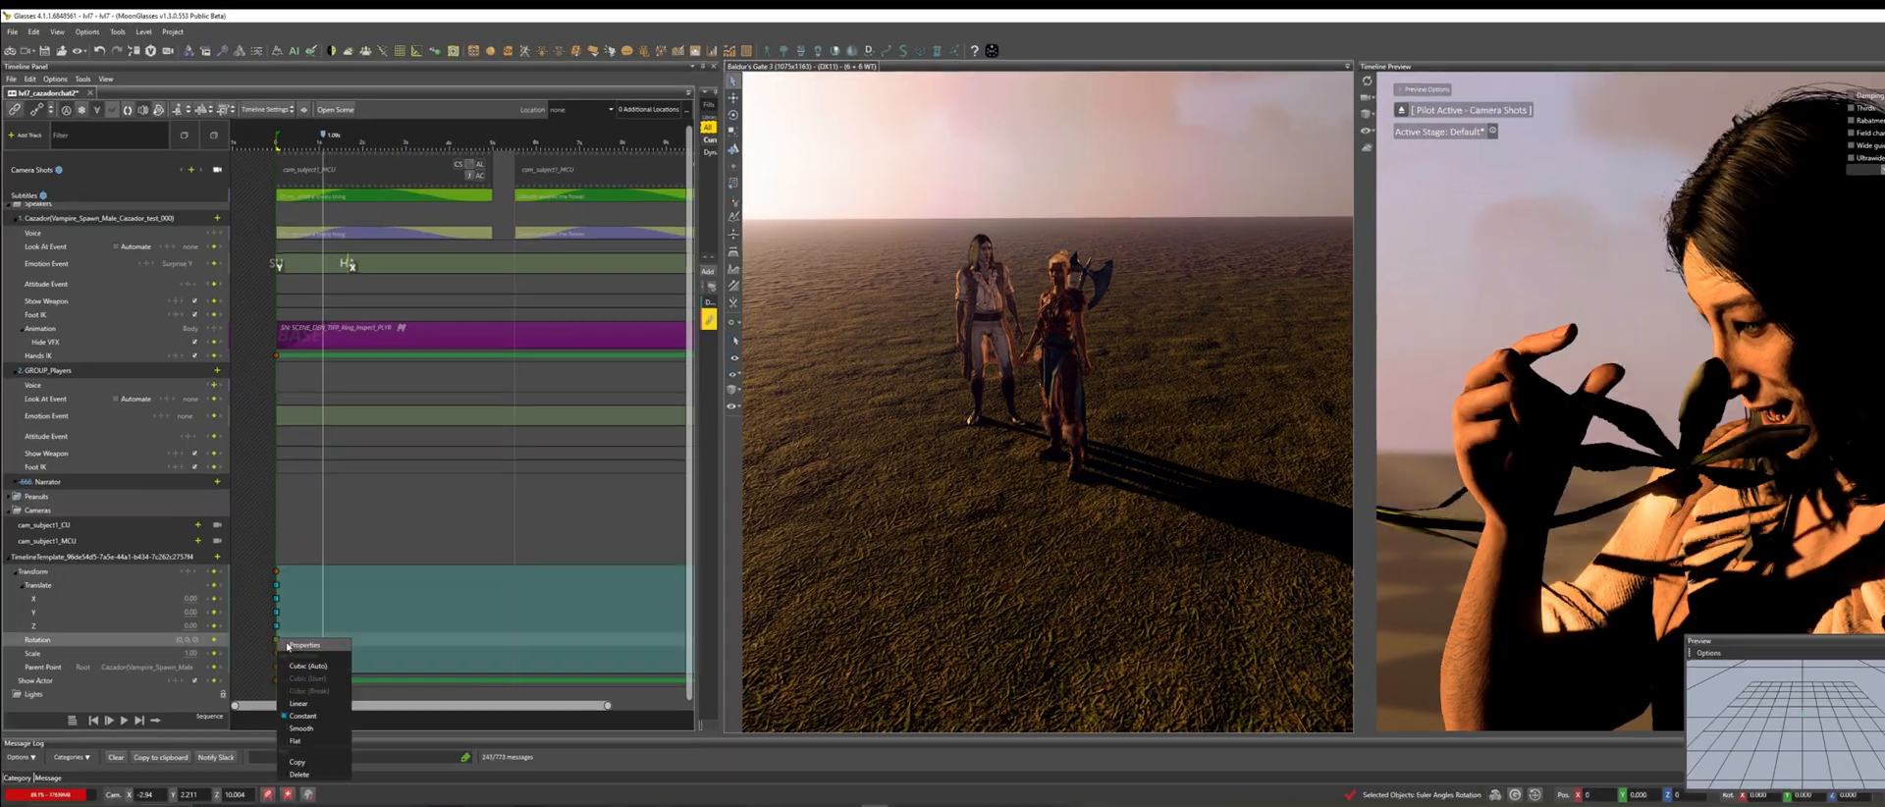
pyautogui.moveTo(293, 623)
pyautogui.moveTo(435, 721); pyautogui.dragTo(438, 721)
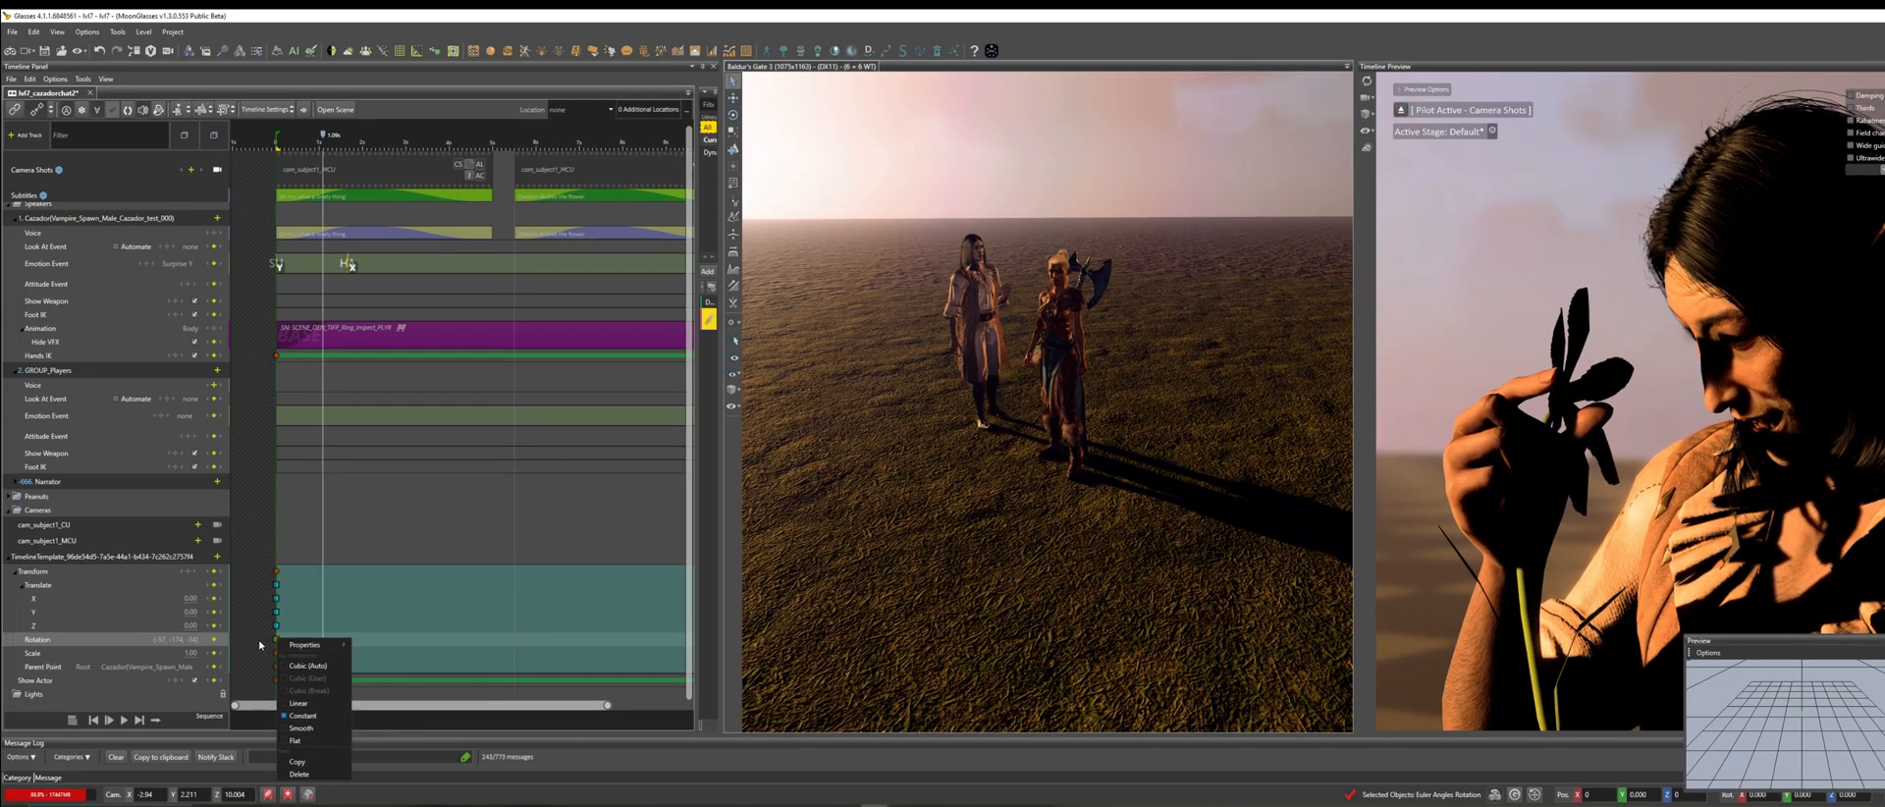
pyautogui.click(261, 645)
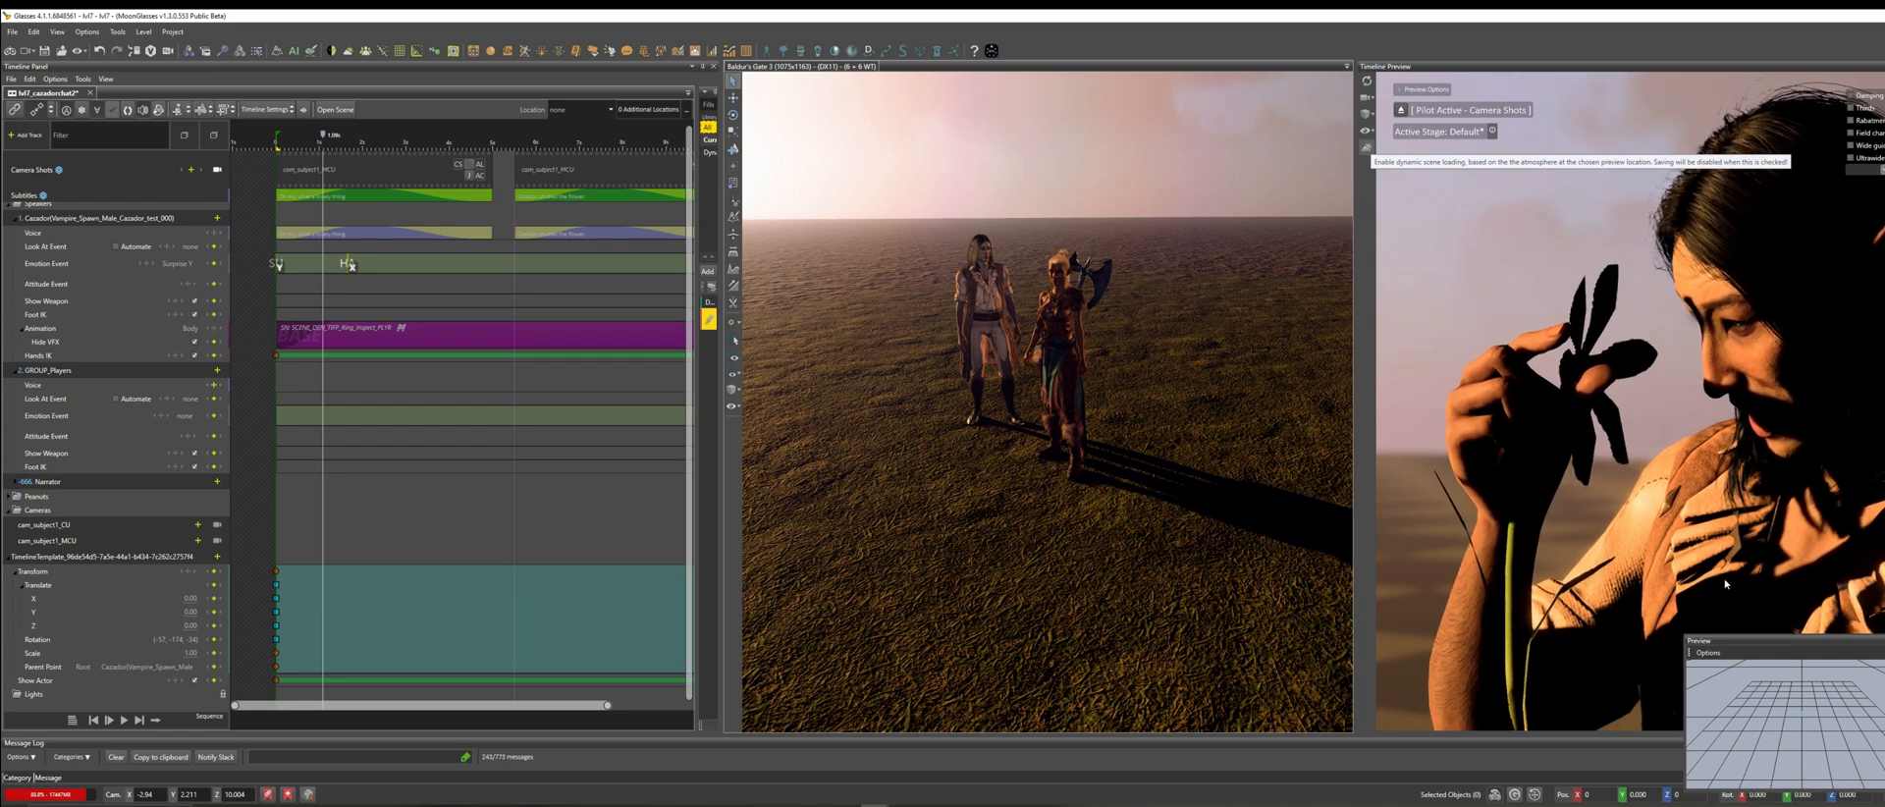
# Switch the timeline preview to the plain, brightly lit grid scene and play the timeline to check how Cazador holds the flower
pyautogui.click(1368, 114)
pyautogui.click(1412, 131)
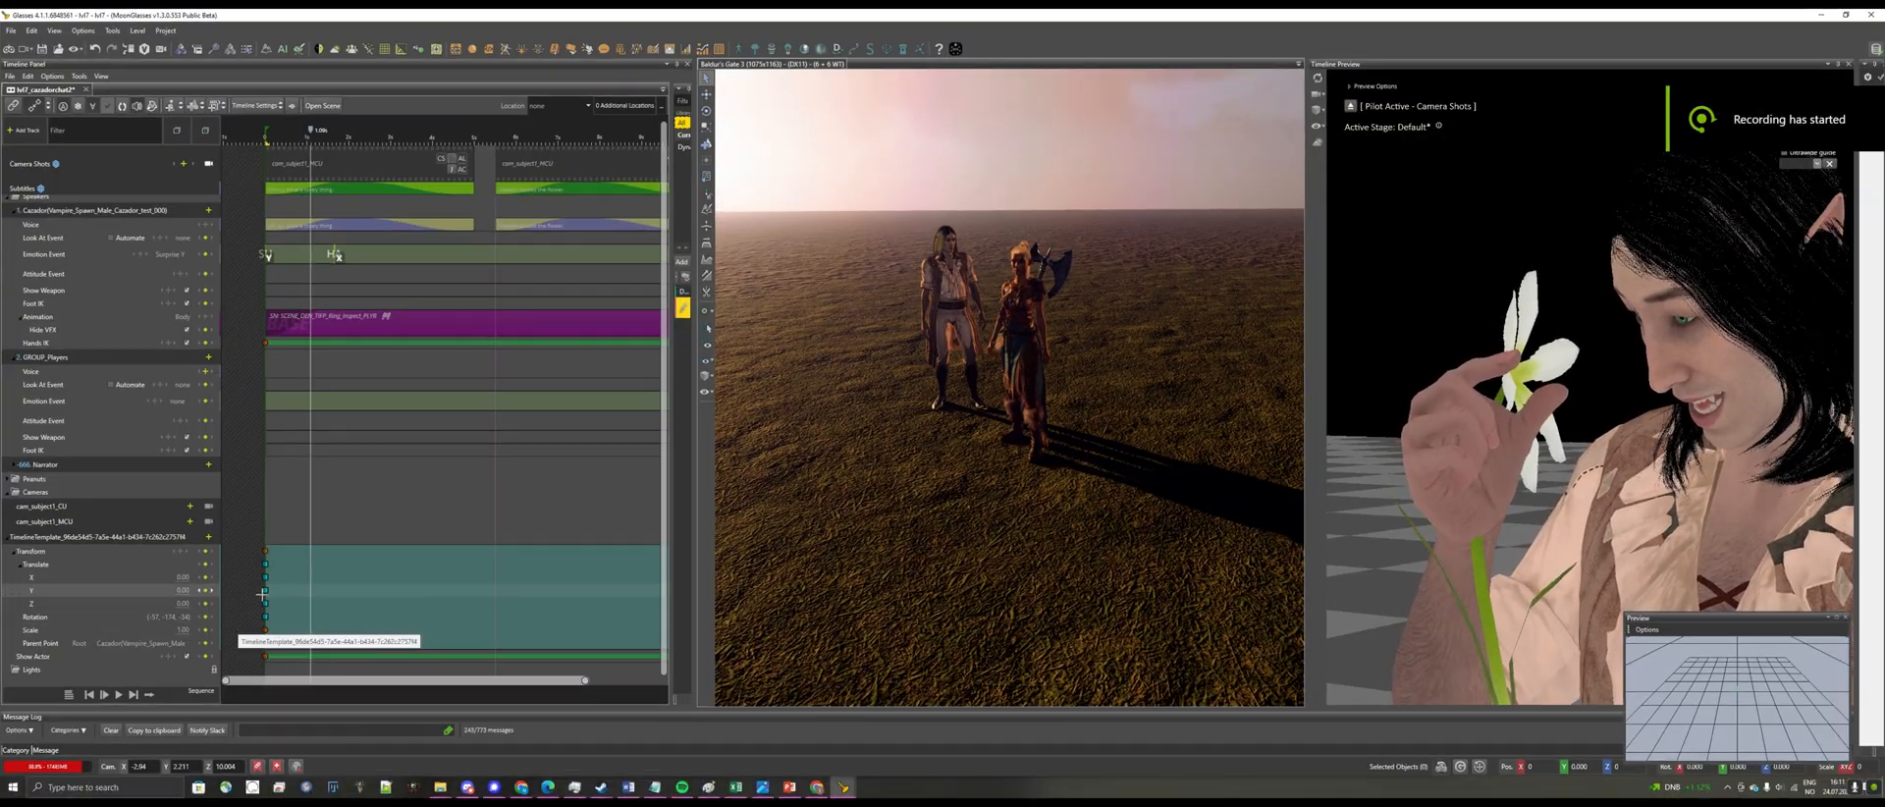
pyautogui.click(263, 593)
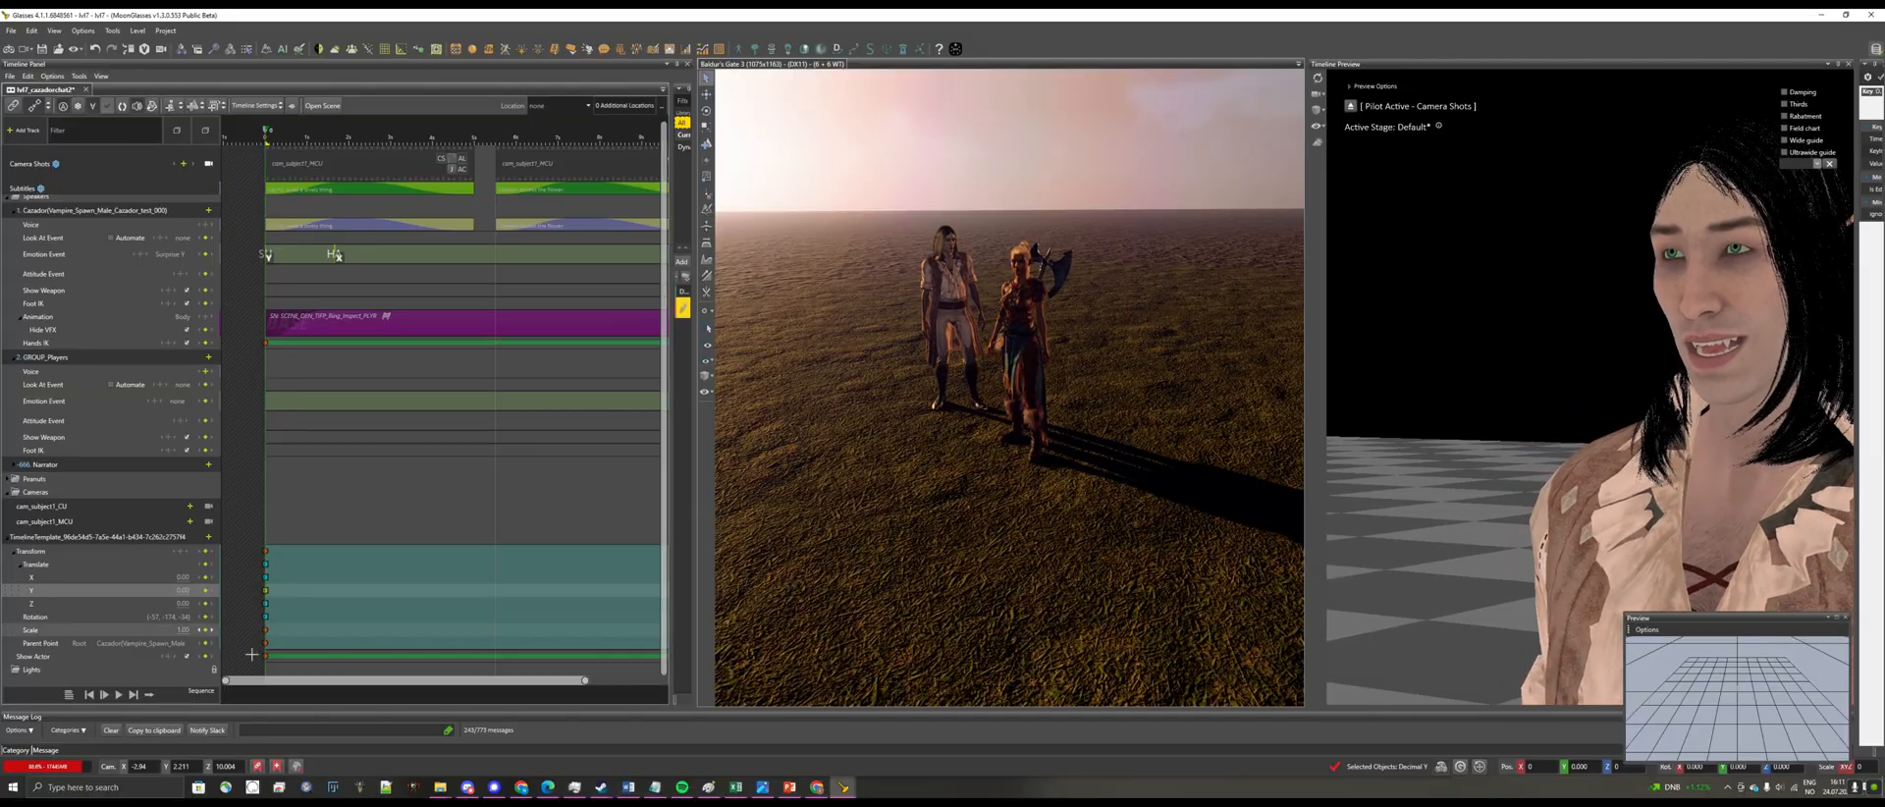
pyautogui.click(119, 695)
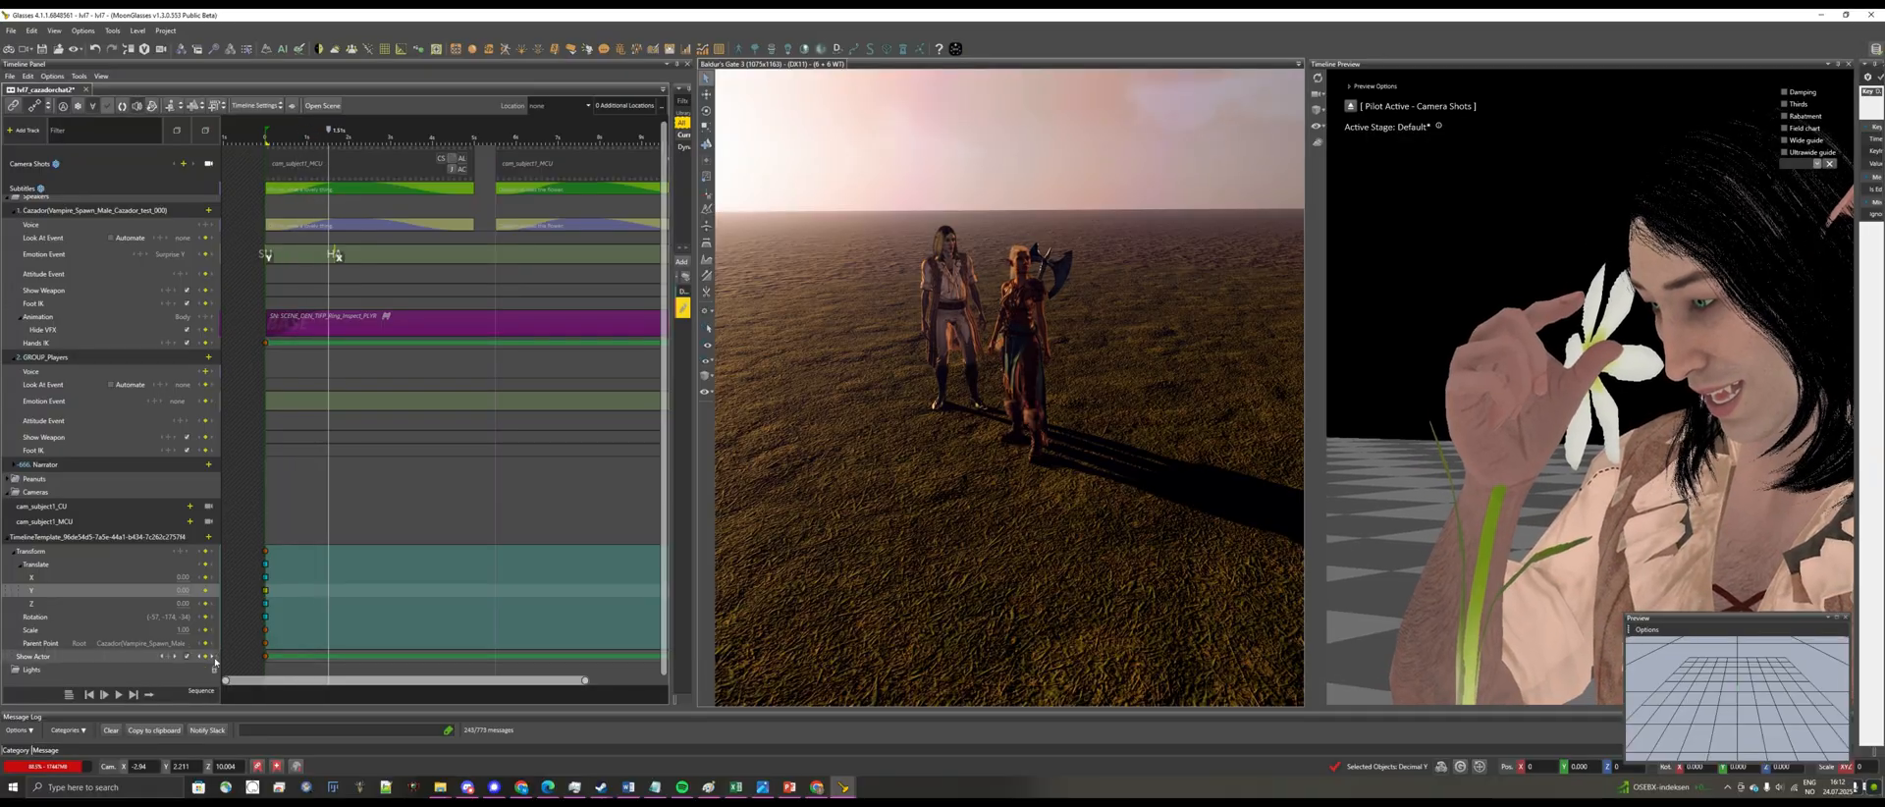
# Try values of 1 and 1.5 for the flower's Translate X key at time 0, resetting it to 0 after each
pyautogui.rightClick(266, 579)
pyautogui.moveTo(295, 584)
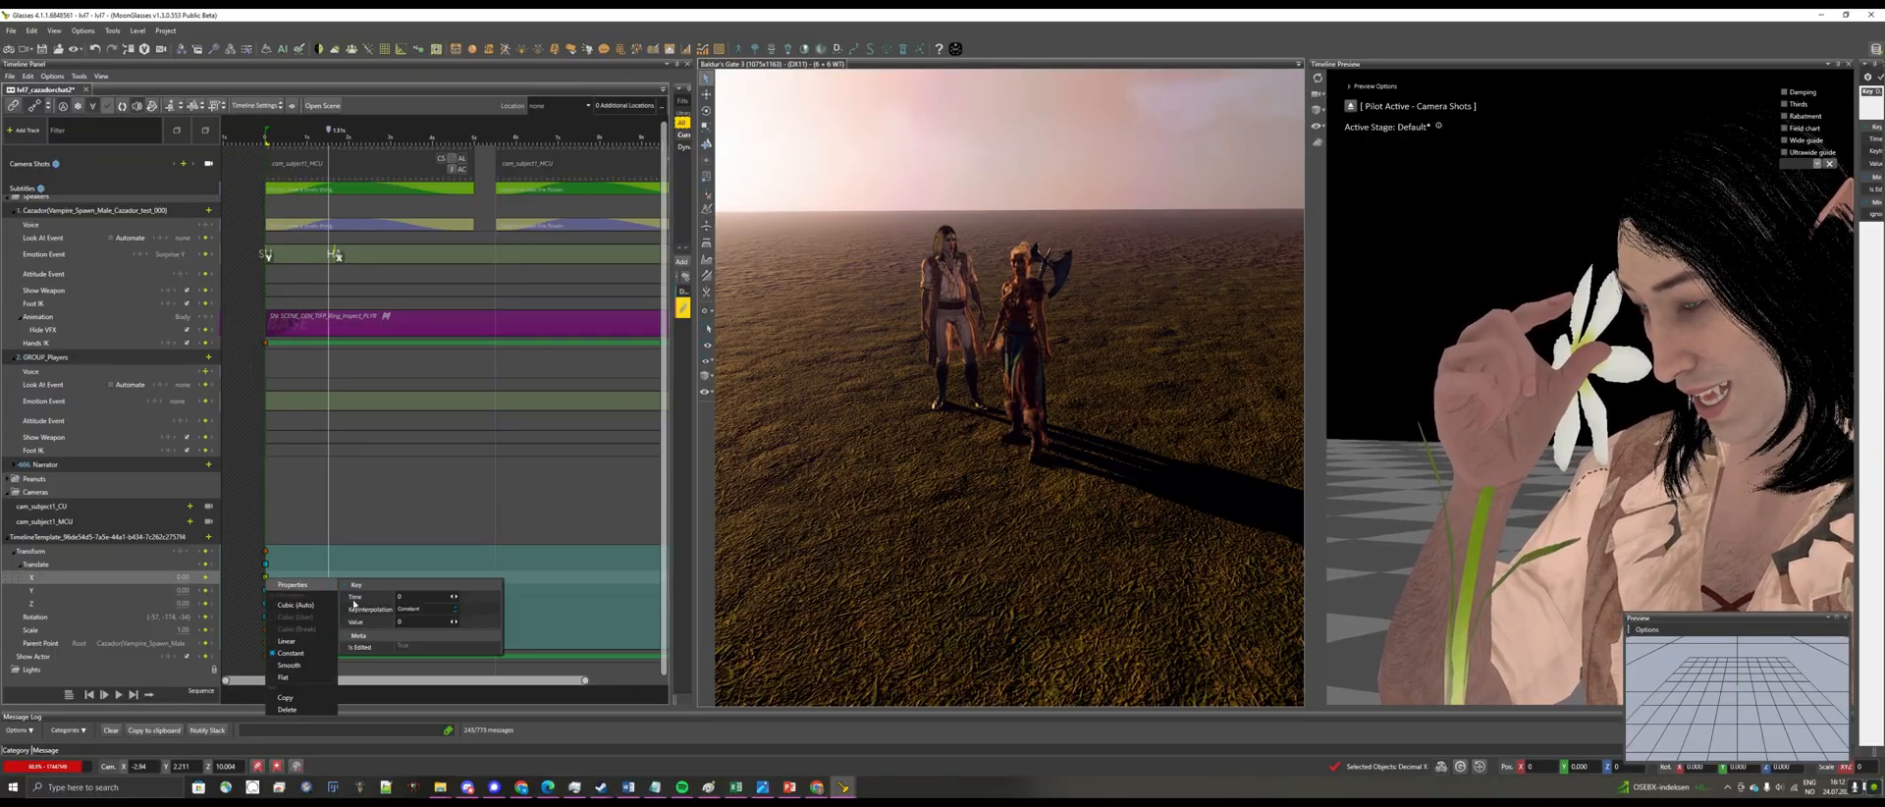
pyautogui.click(421, 623)
pyautogui.write('1')
pyautogui.press('Return')
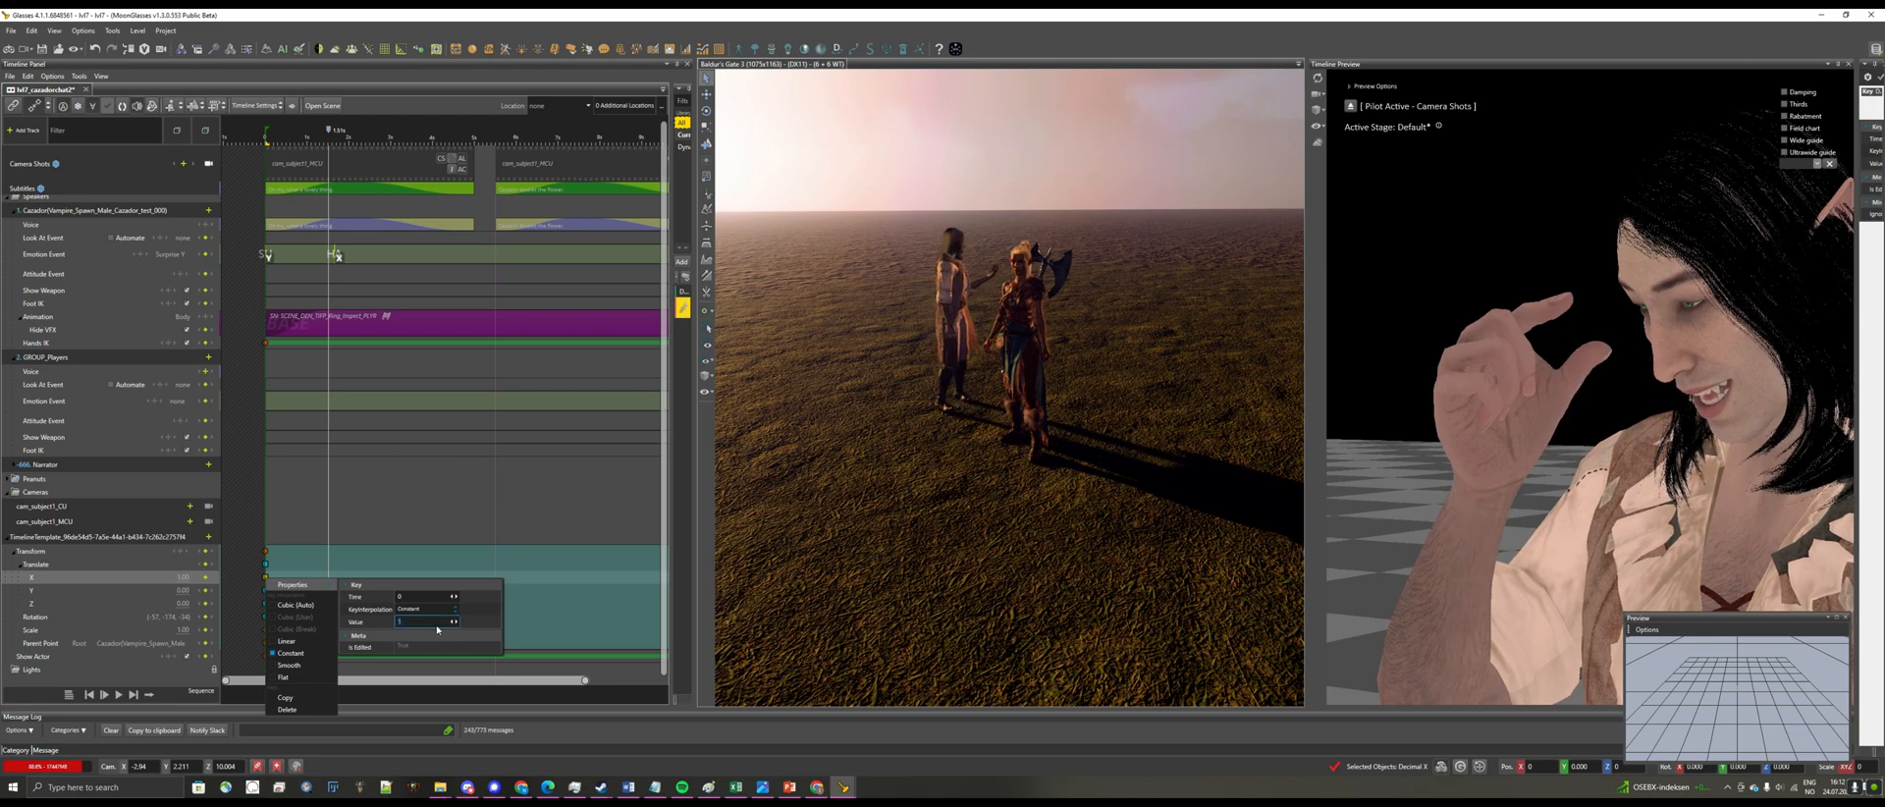
pyautogui.write('0')
pyautogui.press('Return')
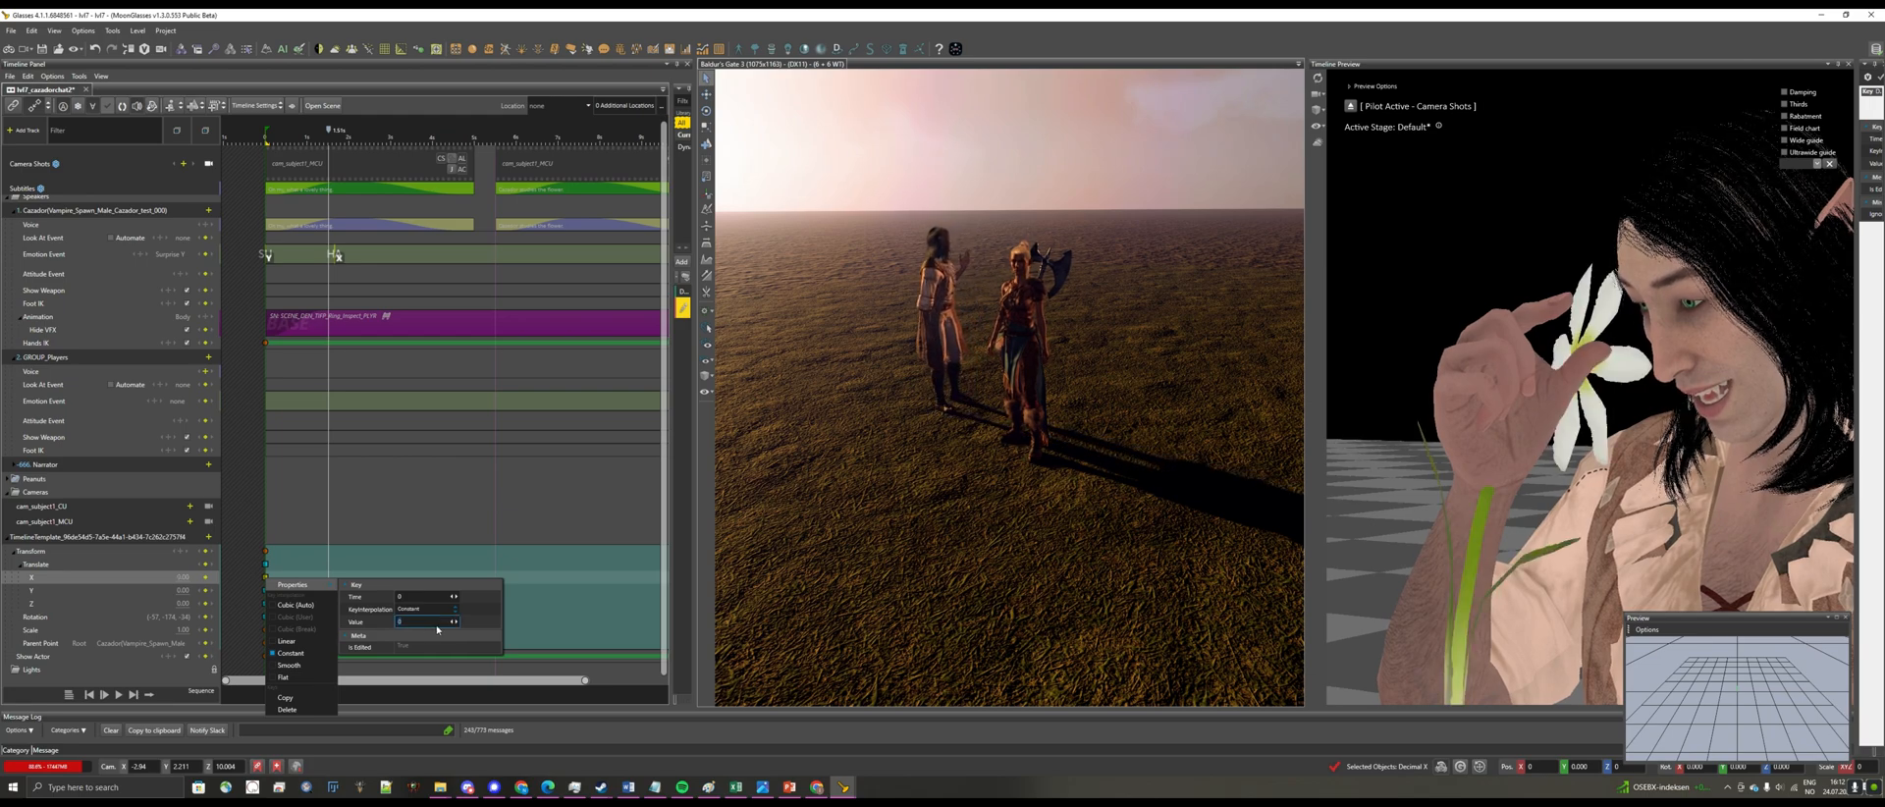
pyautogui.write('1.5')
pyautogui.press('Return')
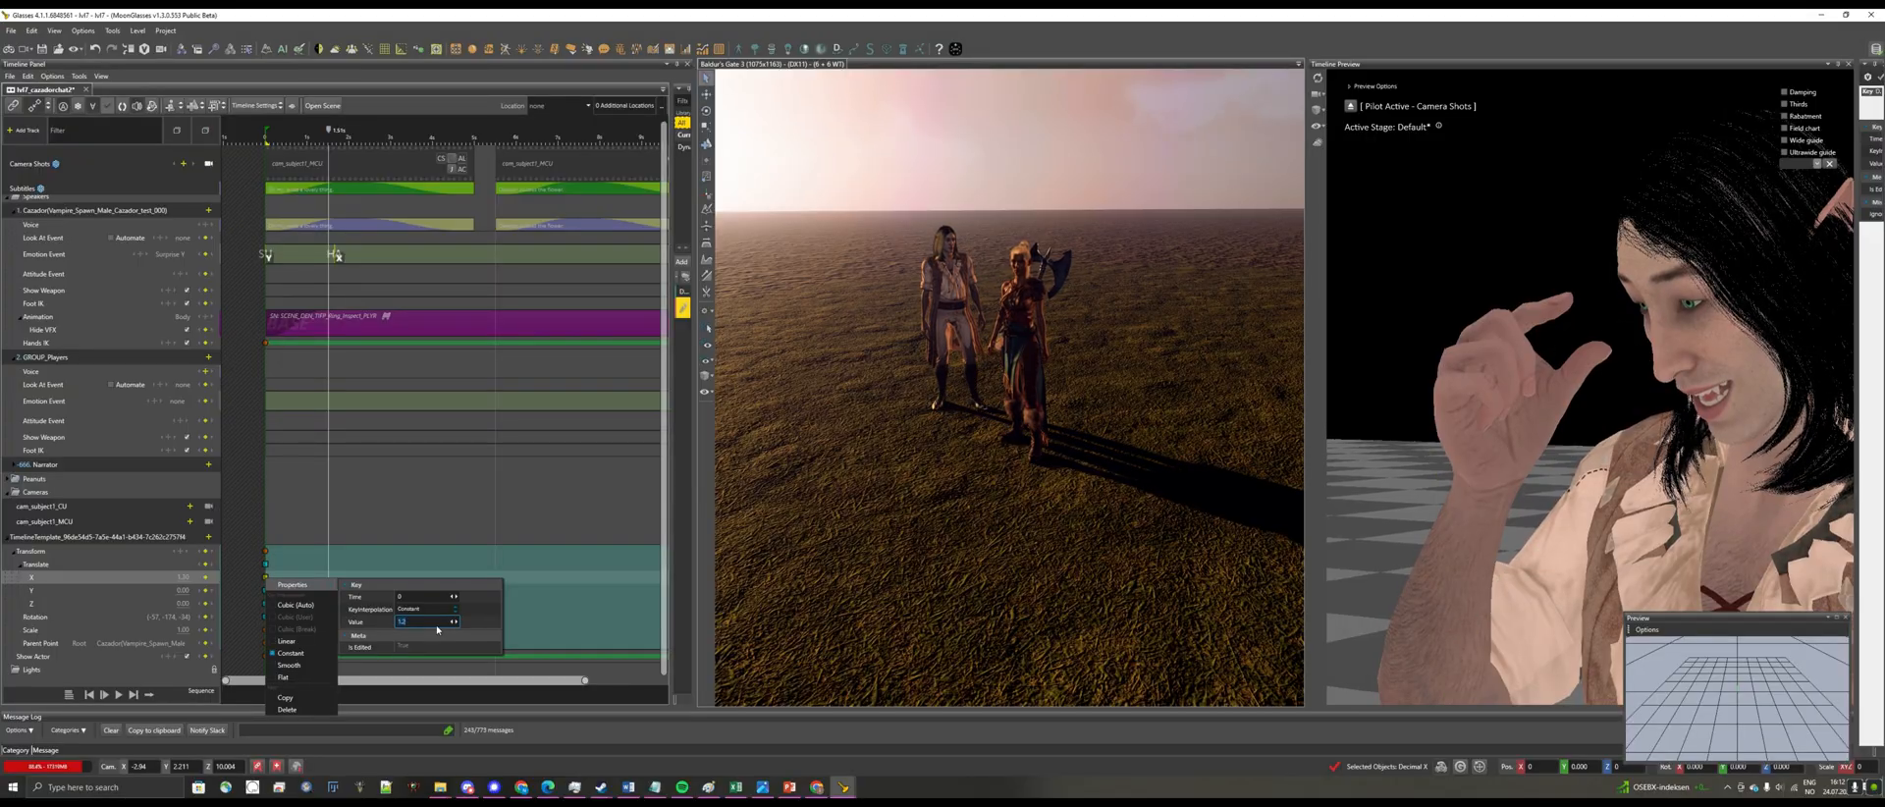
pyautogui.write('0')
pyautogui.press('Return')
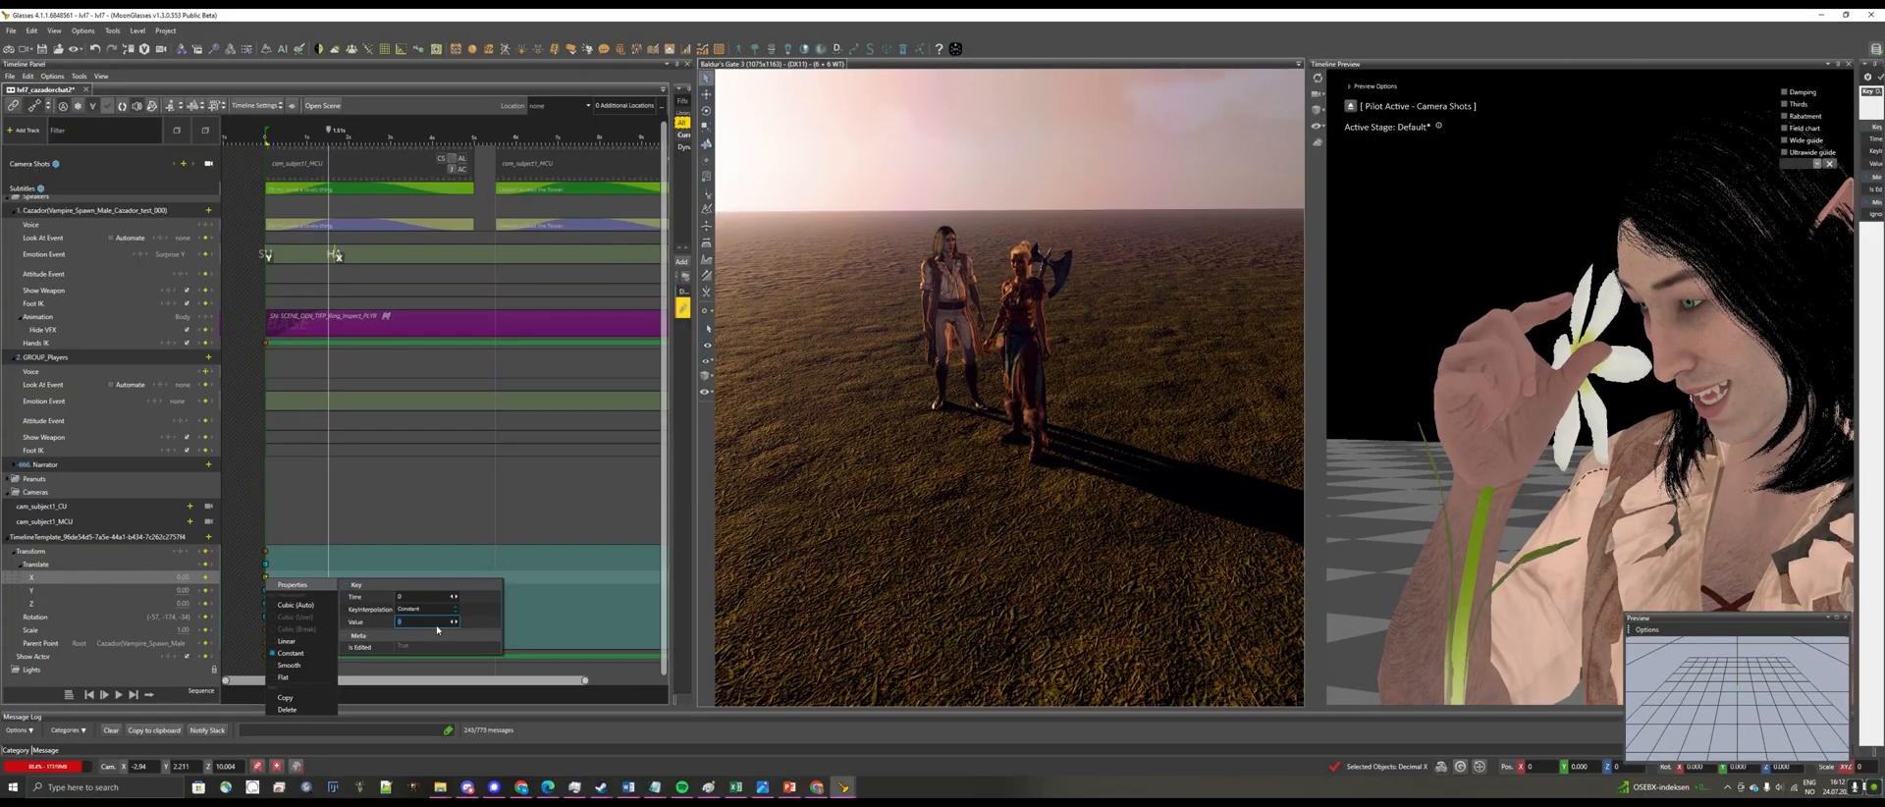
# Set the flower's Translate X key at time 0 to 0.1 and select its Translate Y key
pyautogui.write('.1')
pyautogui.press('Return')
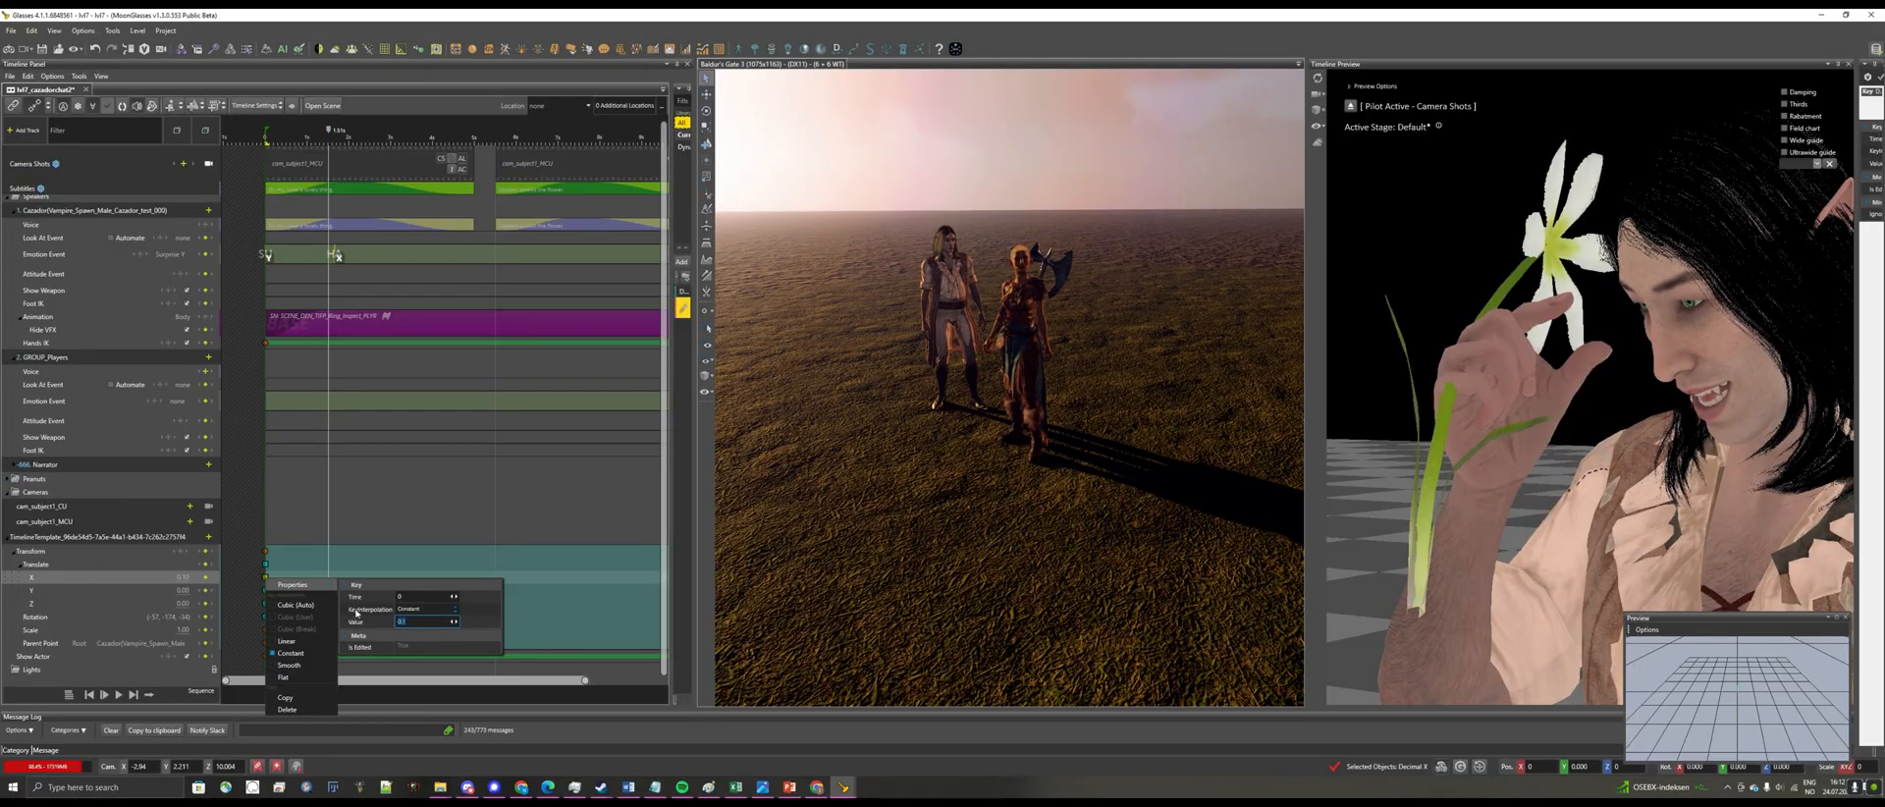
pyautogui.click(242, 615)
pyautogui.click(265, 590)
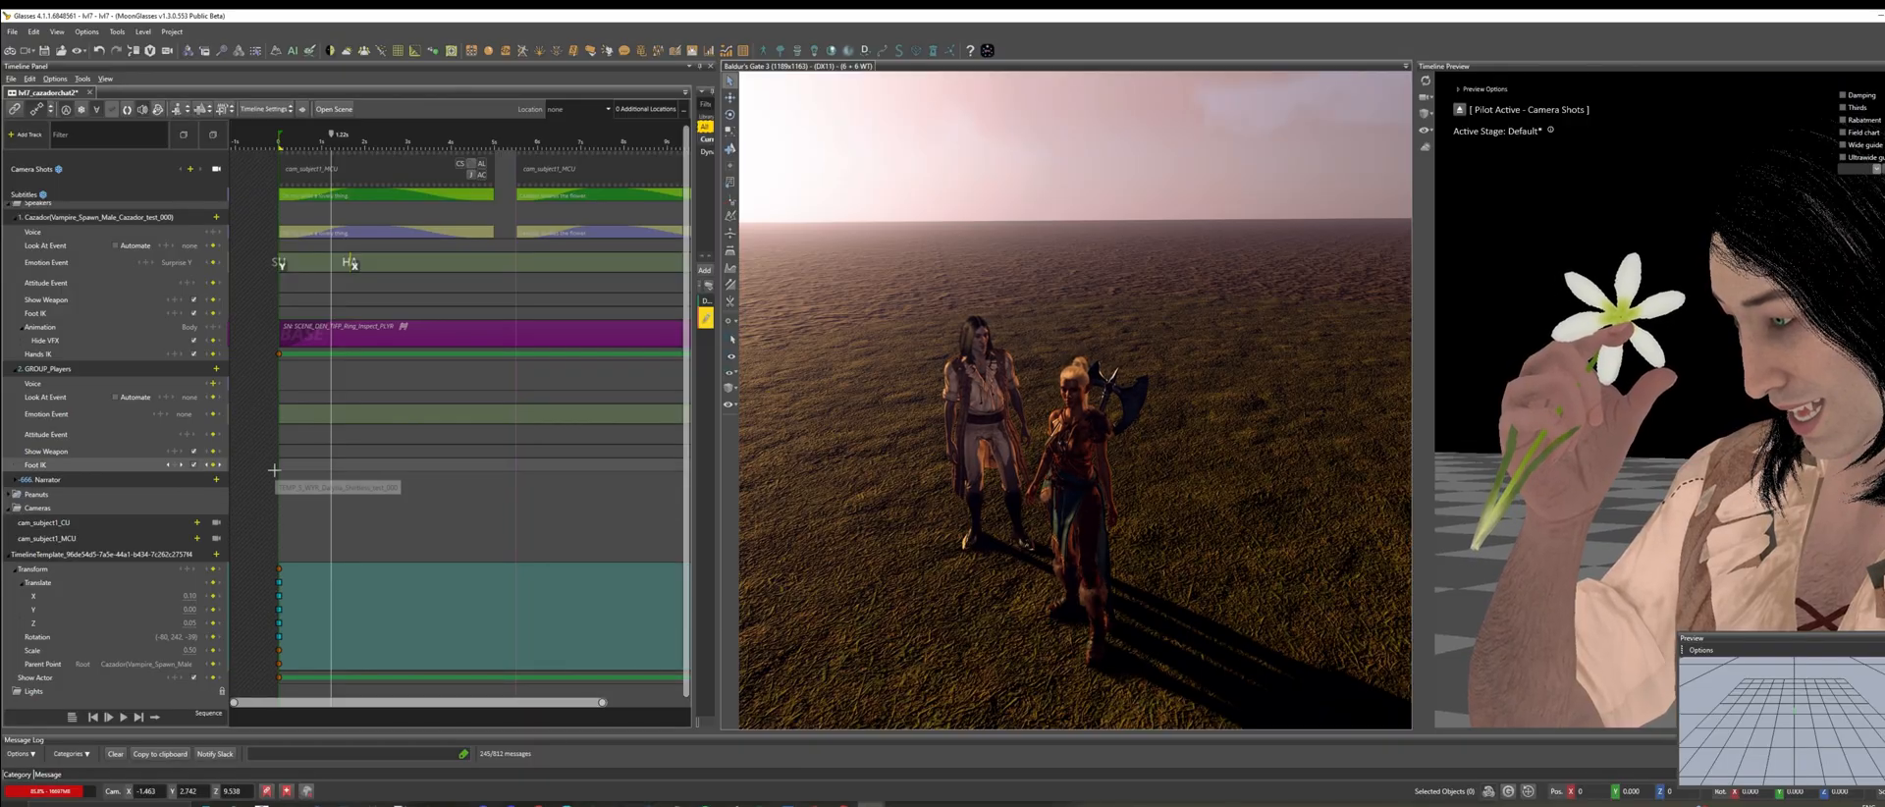
# Review the flower in the template picker and the target actor and target bone of its Parent Point key
pyautogui.scroll(1, 274, 470)
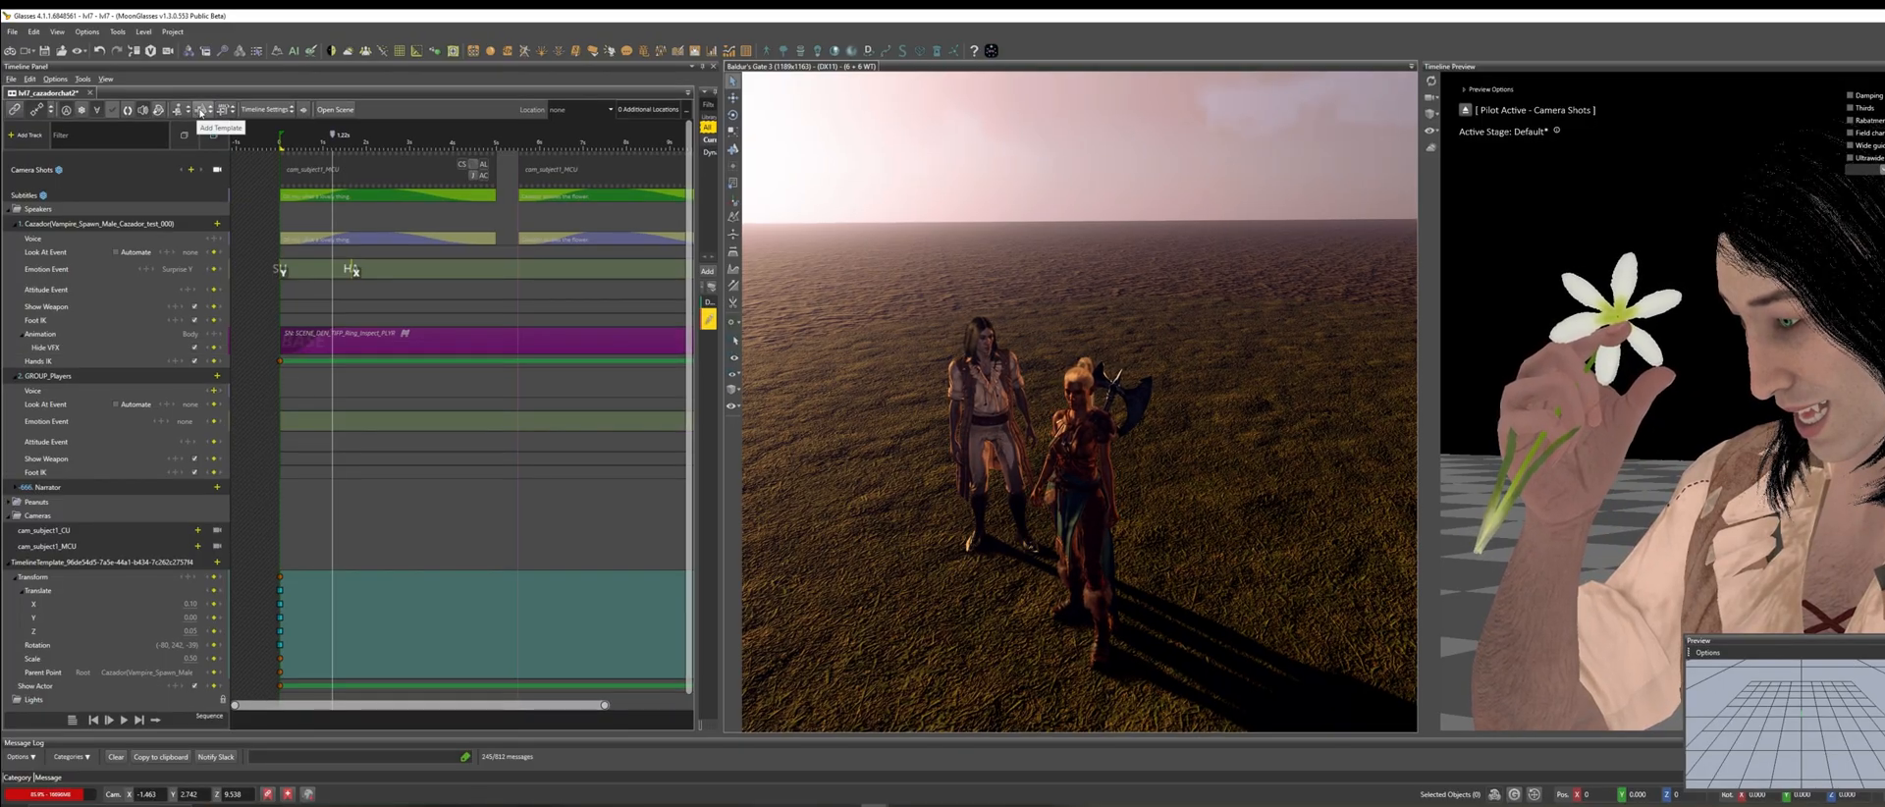
pyautogui.click(199, 112)
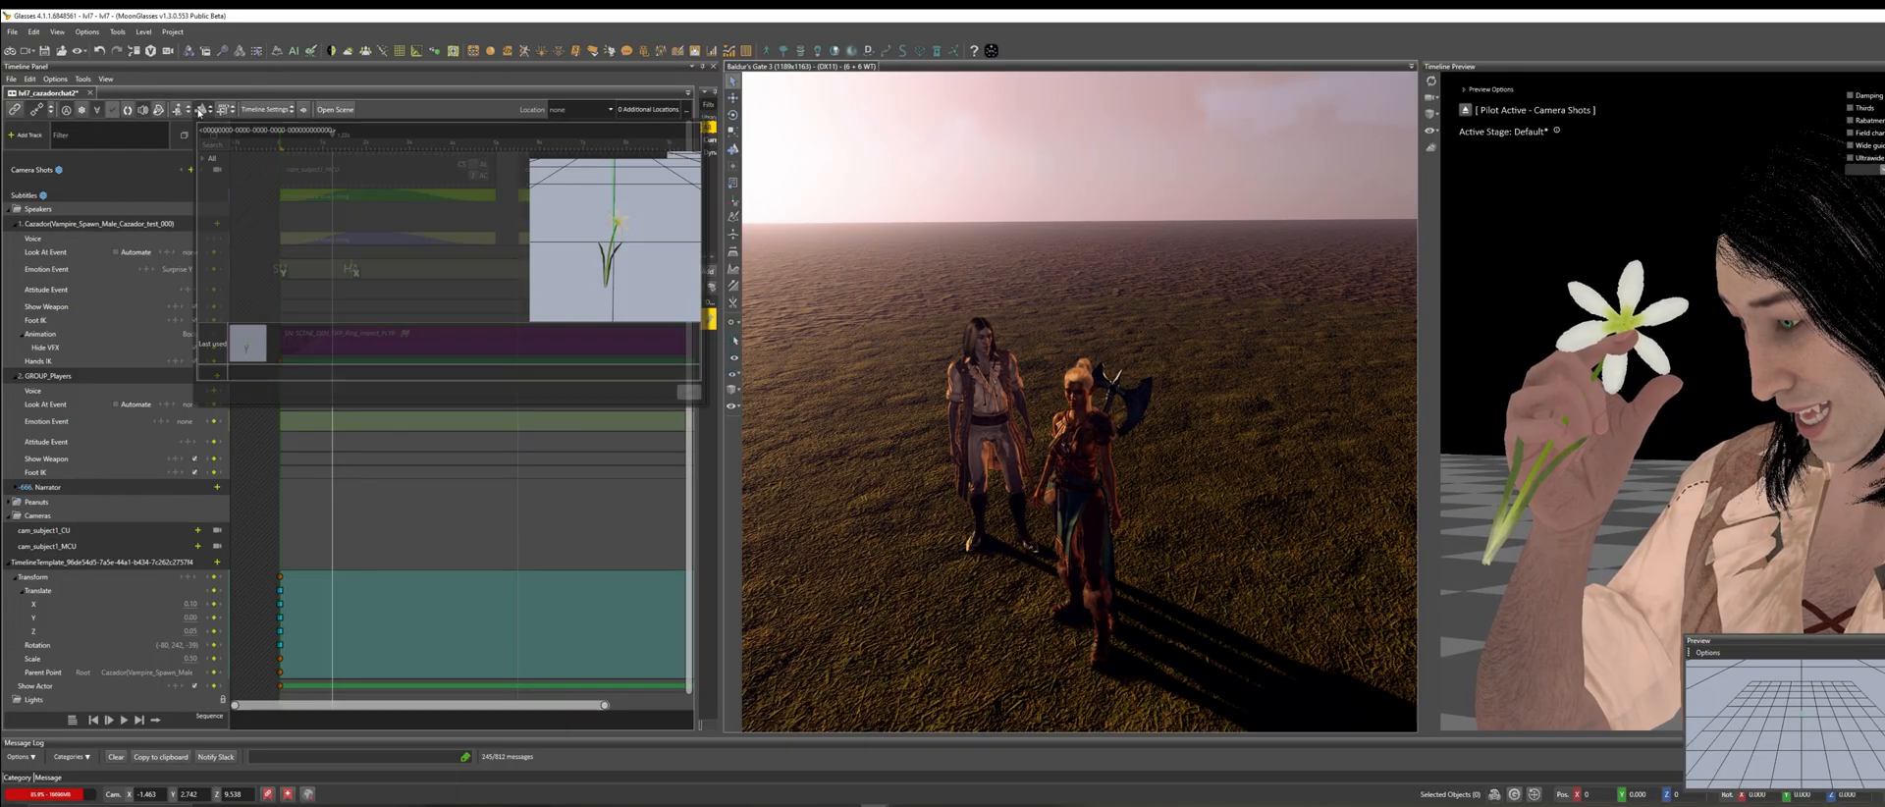
pyautogui.click(198, 112)
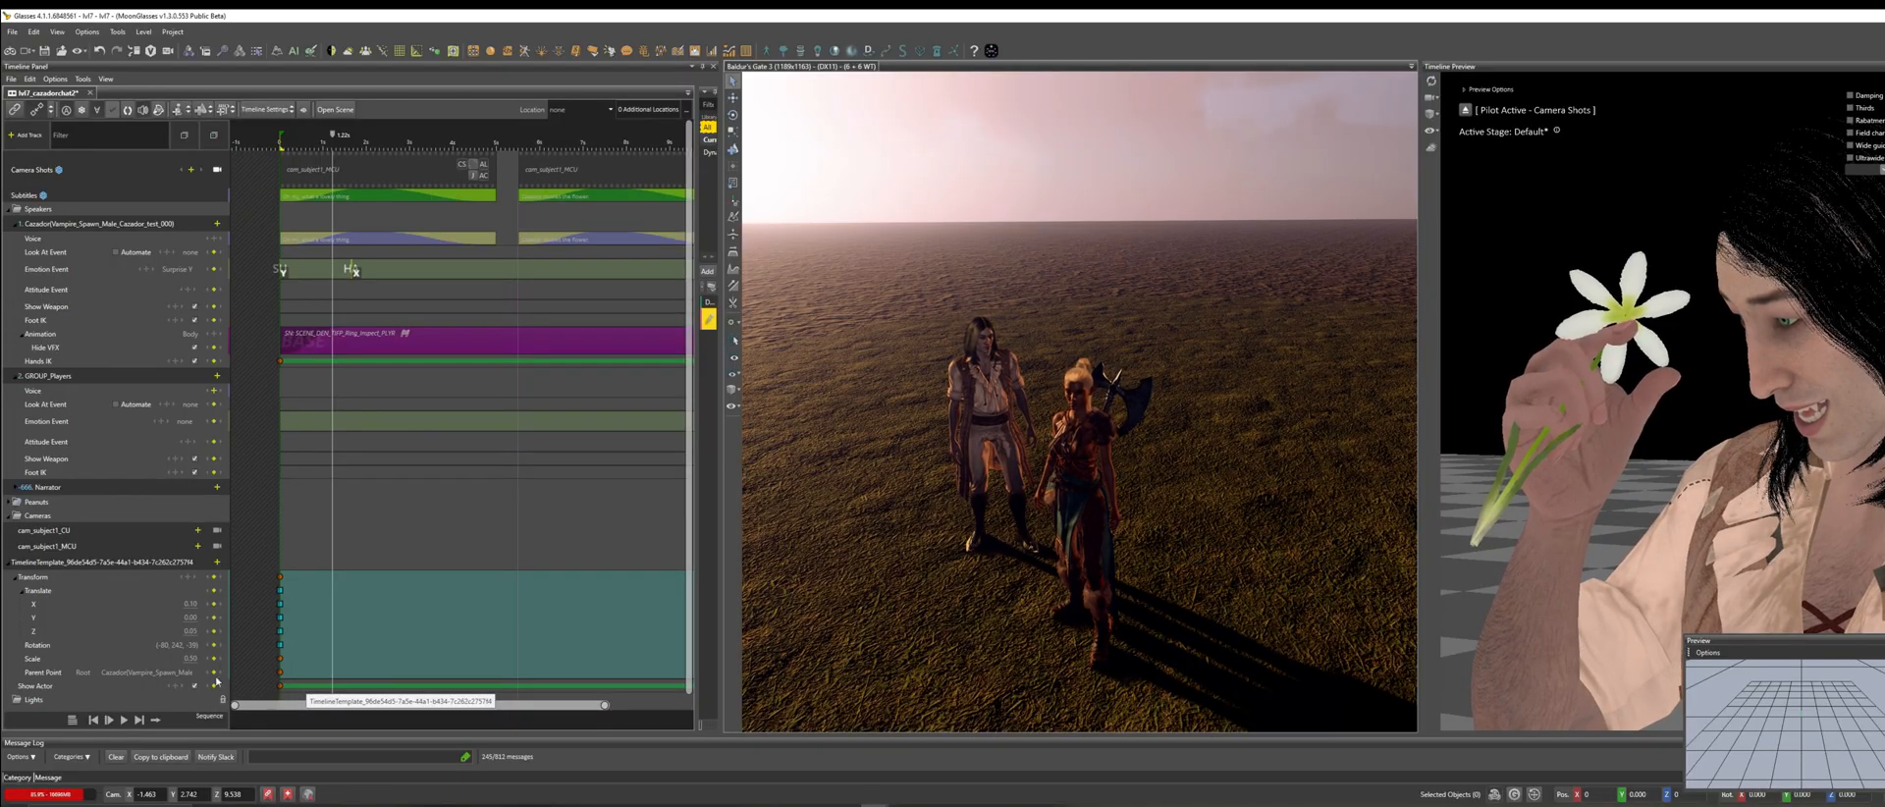
pyautogui.rightClick(279, 674)
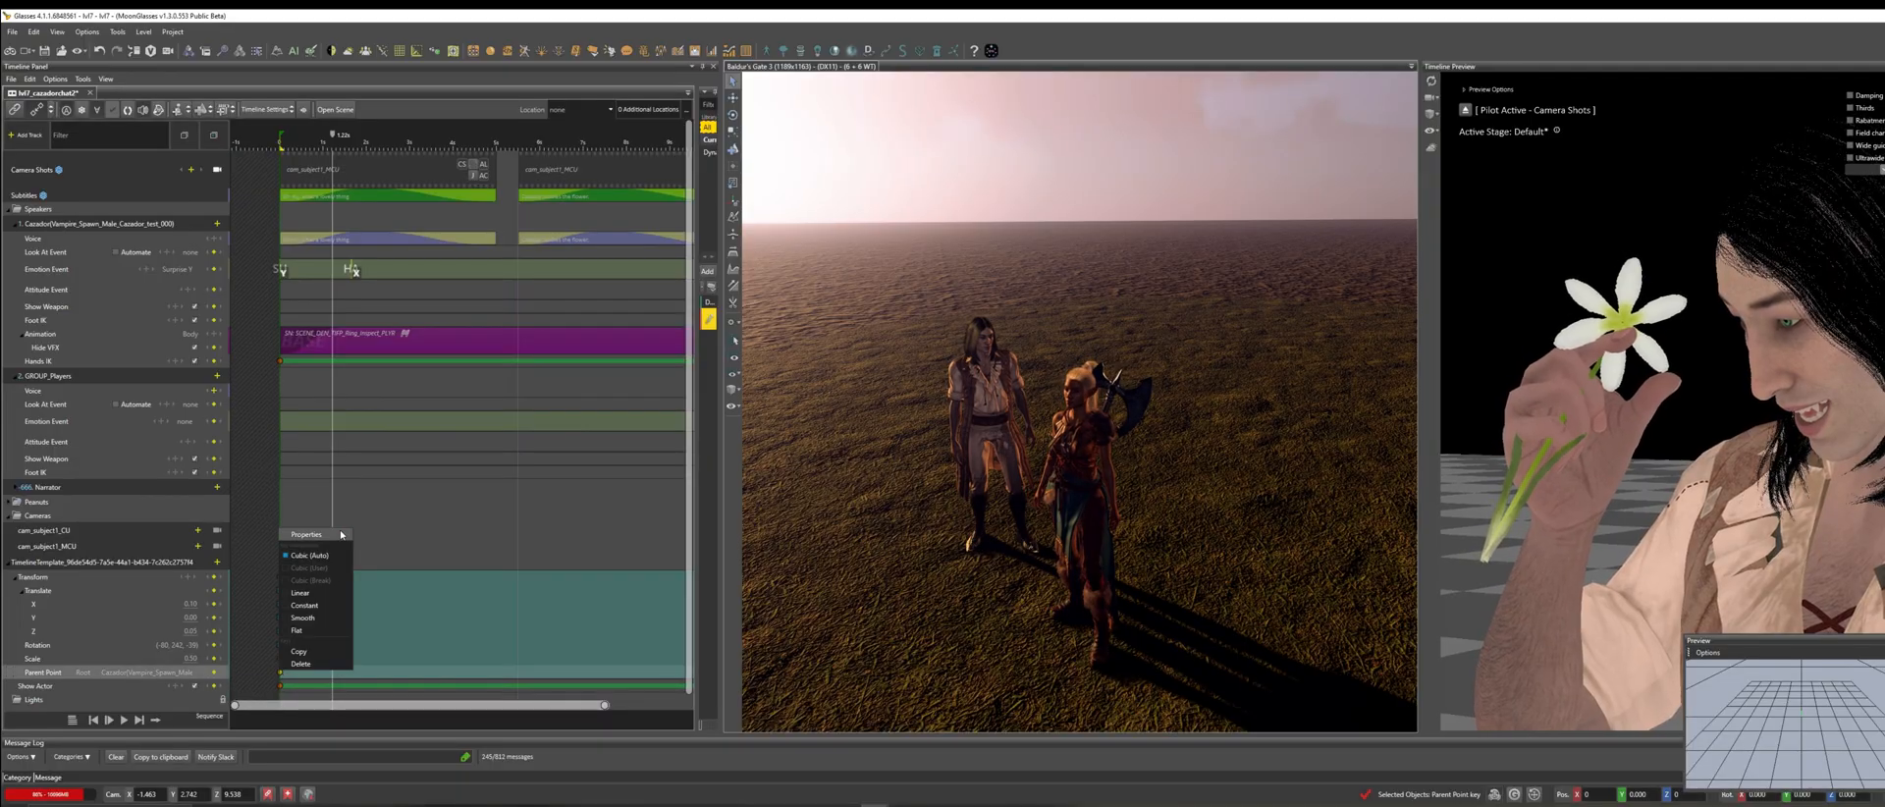
pyautogui.moveTo(338, 535)
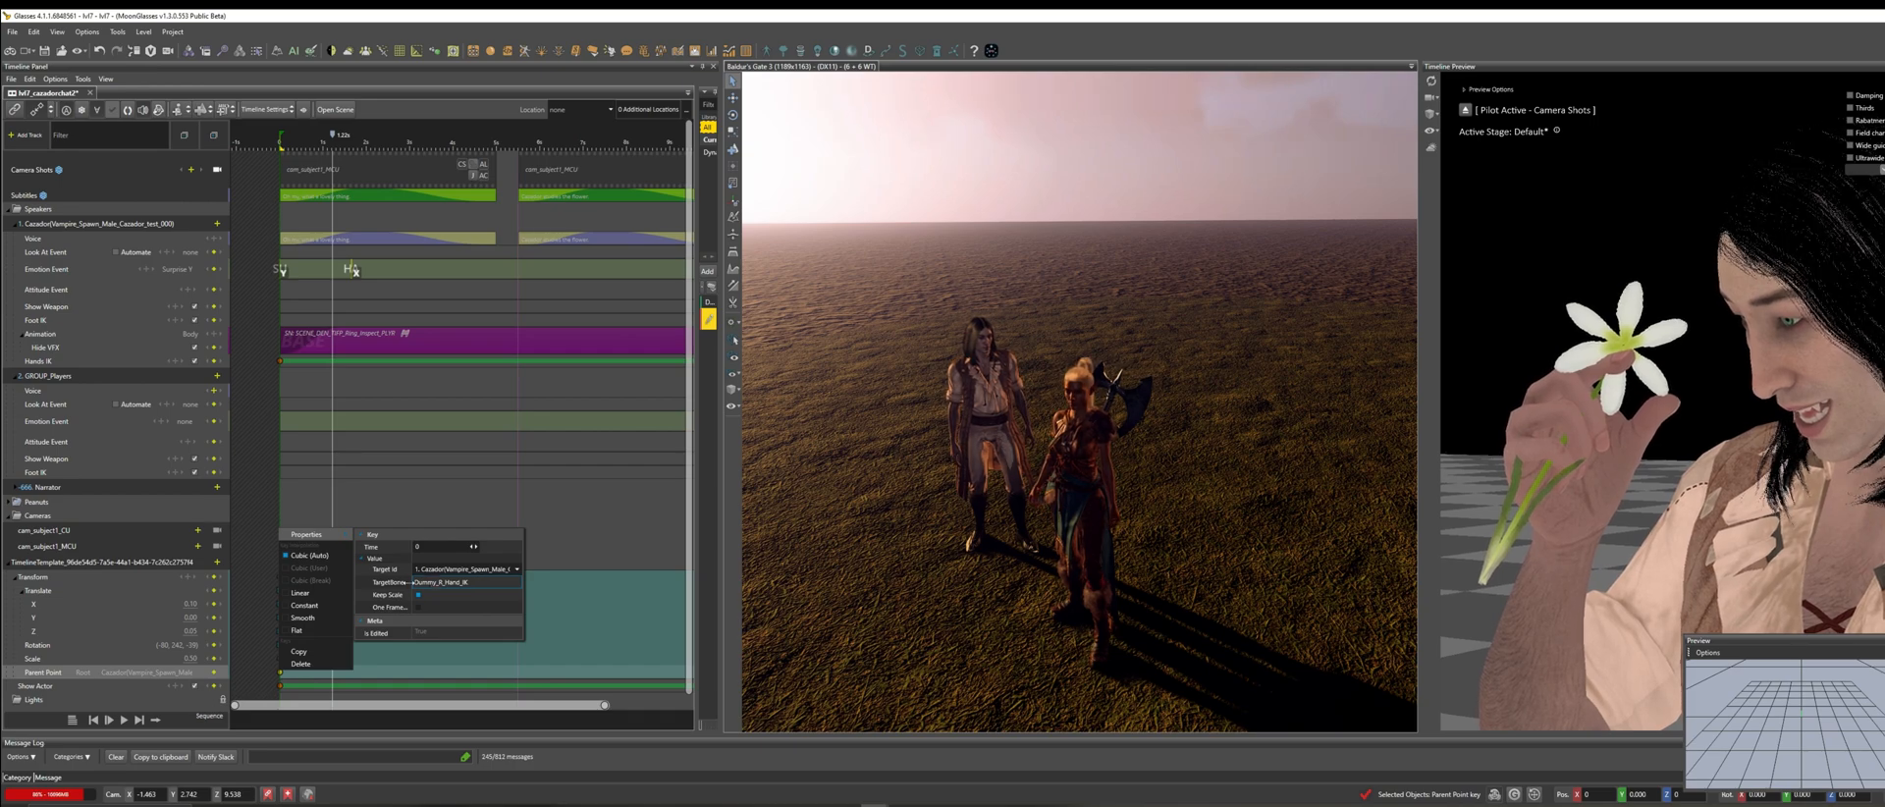
pyautogui.click(260, 660)
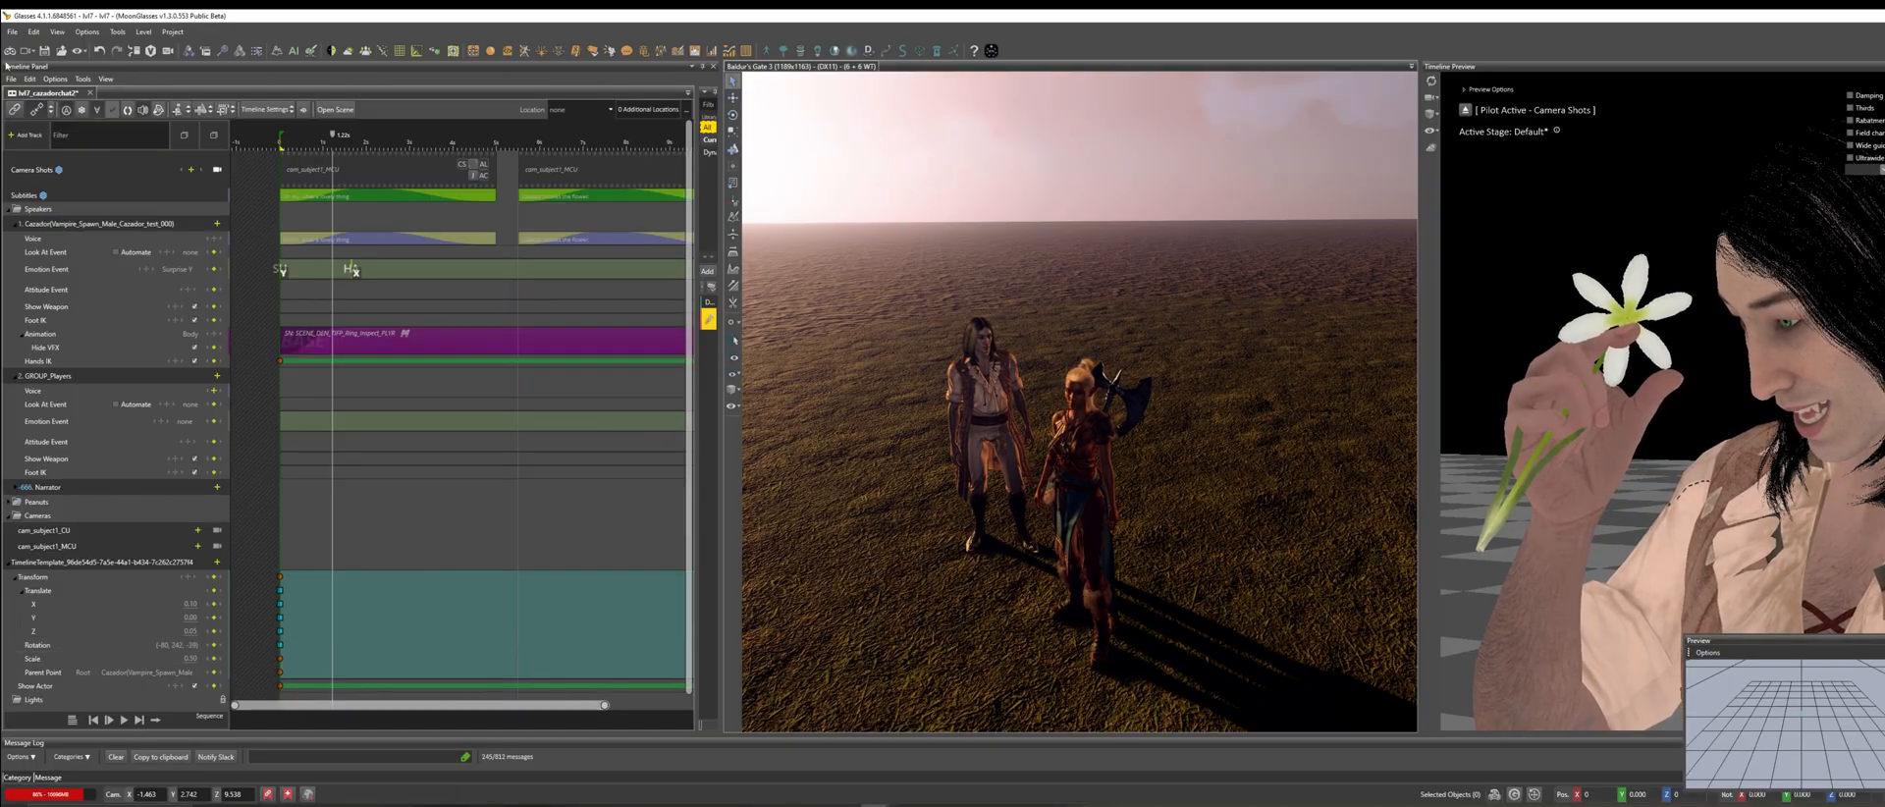
# Start Cazador's lvl7_cazadorchat2 dialog in the game view and choose the reply "Yes, here!" to test the cutscene
pyautogui.click(968, 459)
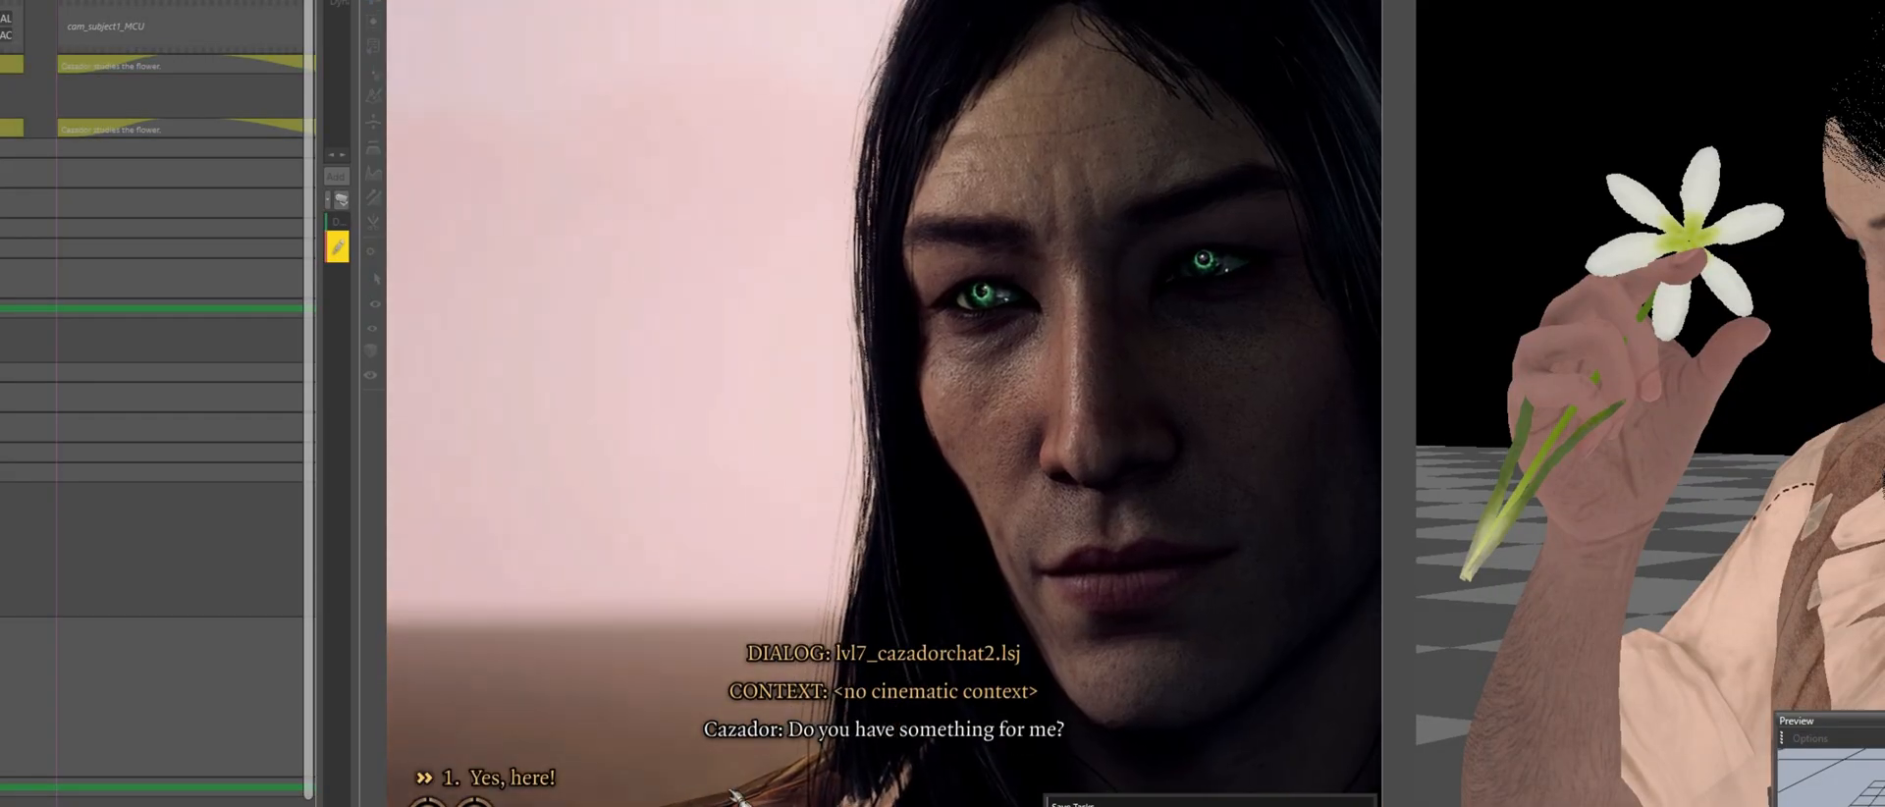
pyautogui.click(510, 777)
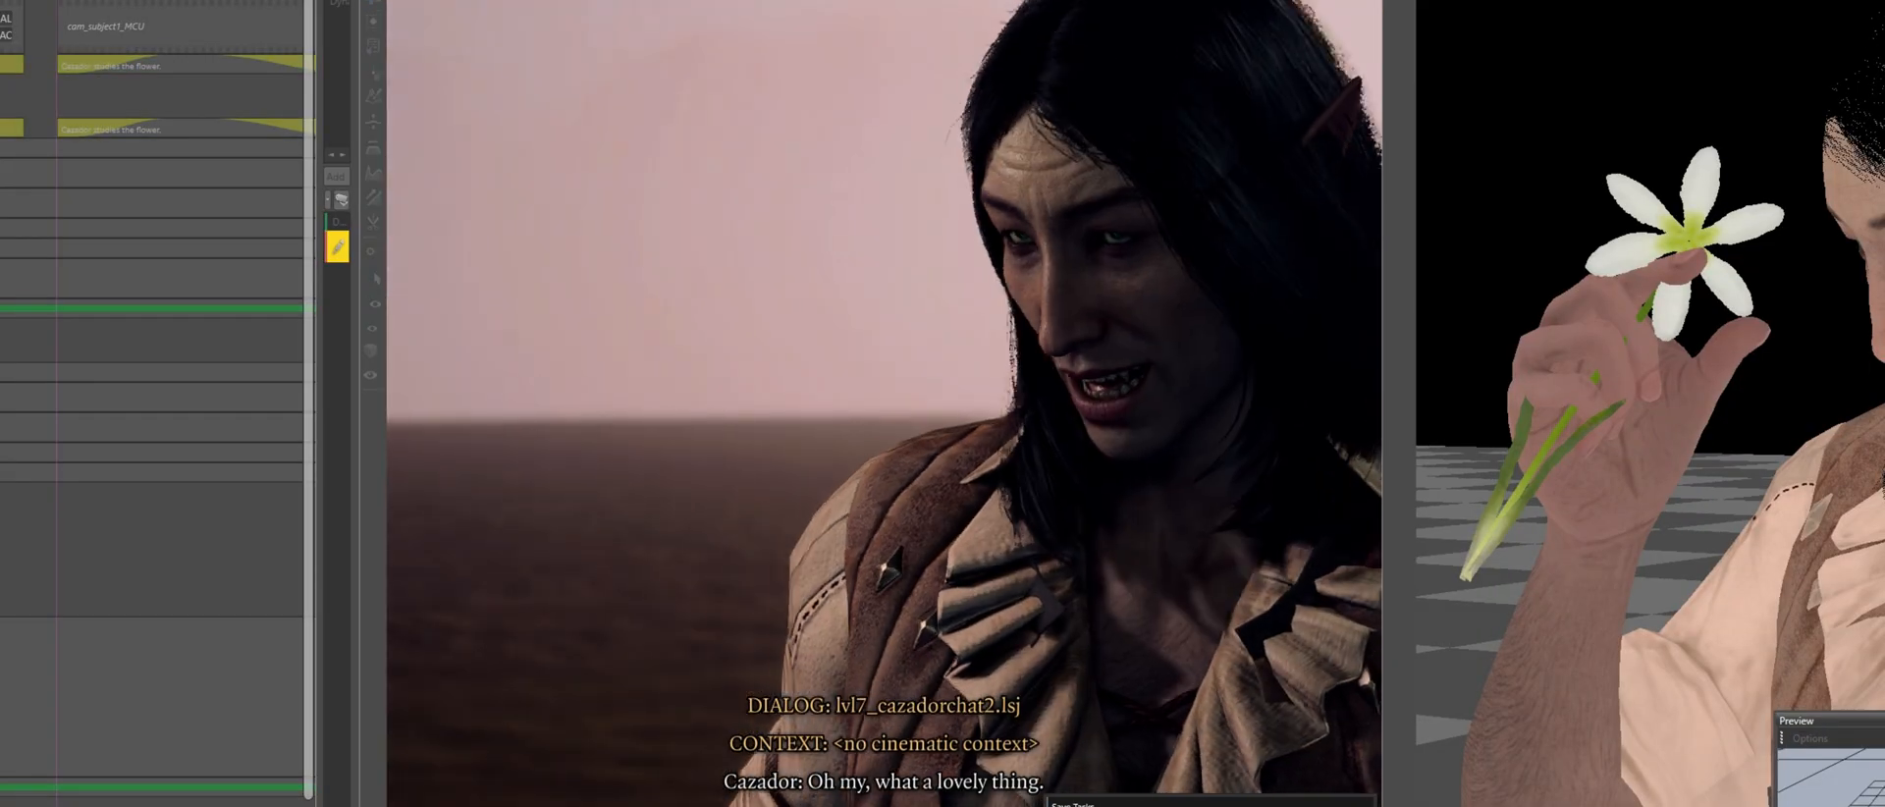